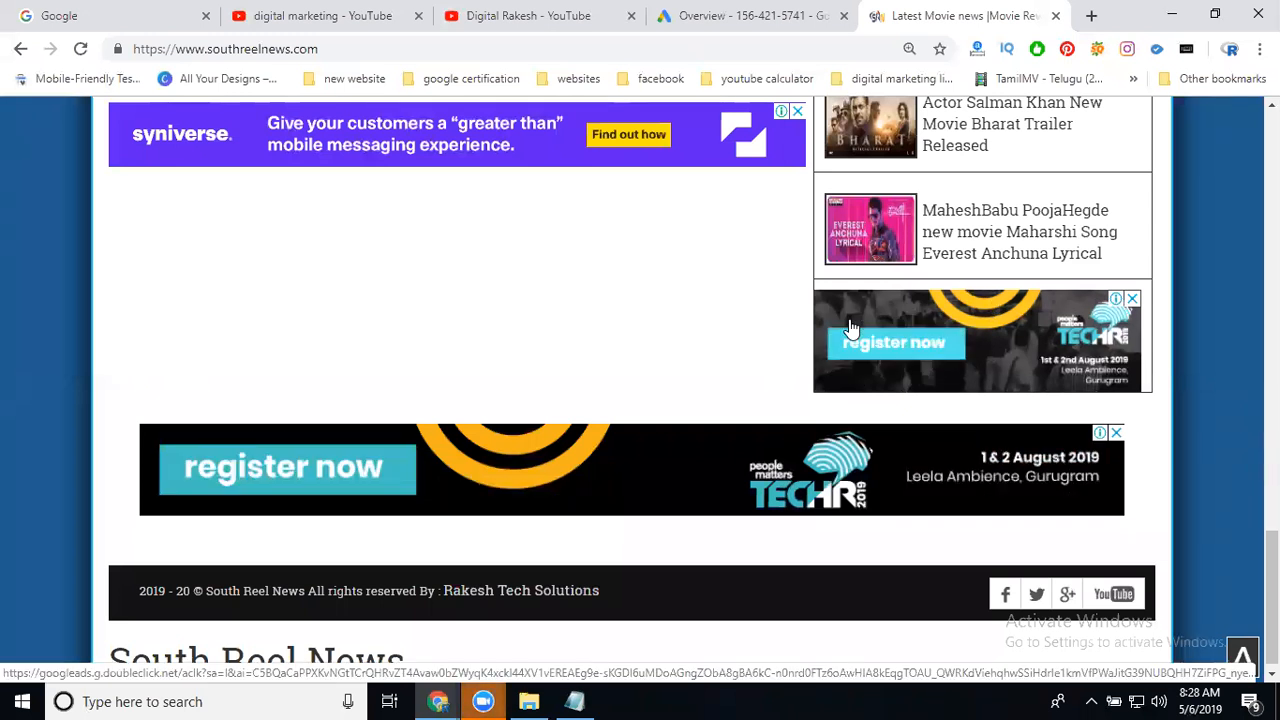
- In the YouTube channel's uploads, load more videos and open "Digital Marketing Training | Internship | Placements 2019" in a new tab
left_click(513, 15)
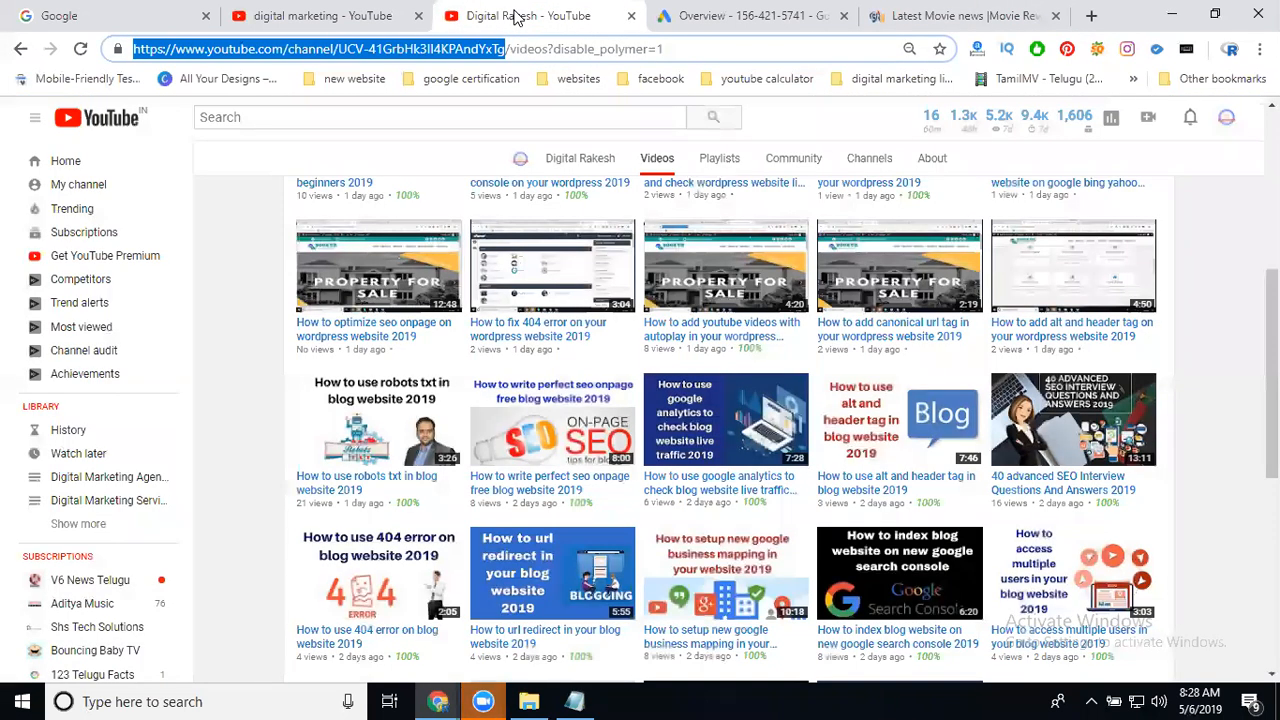
left_click(258, 258)
scroll(258, 255, "up", 3)
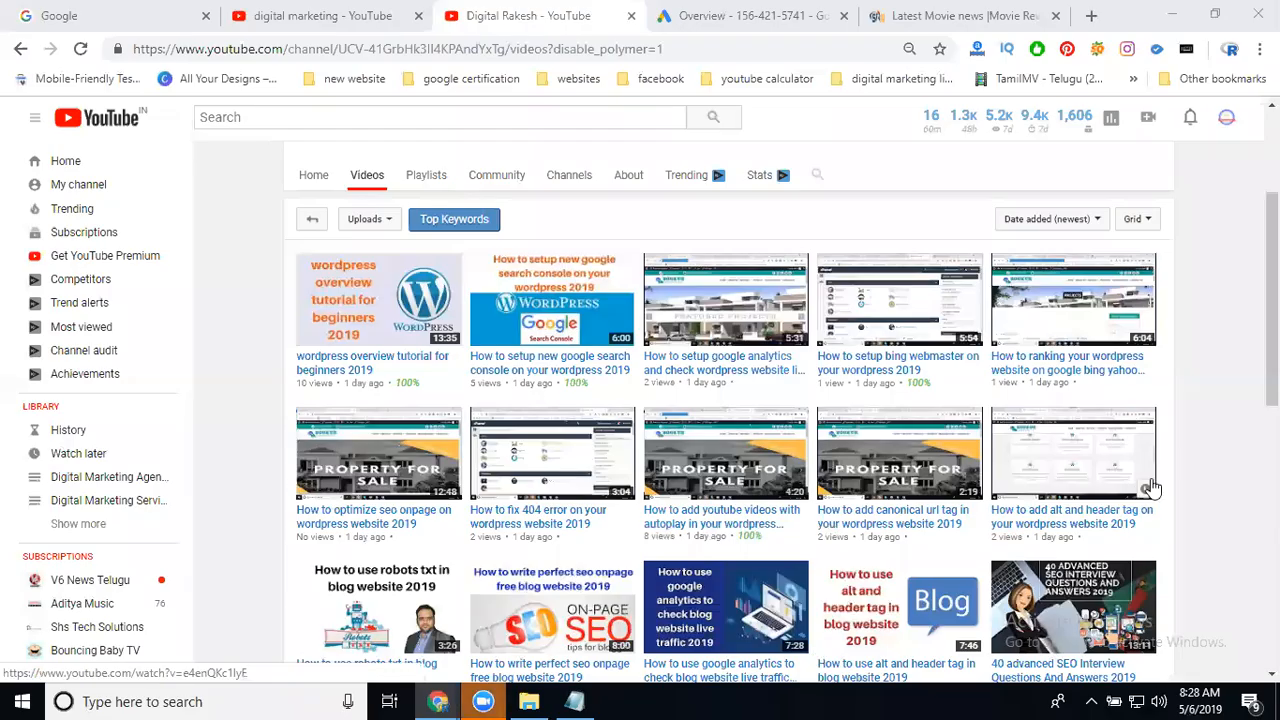
scroll(750, 375, "down", 4)
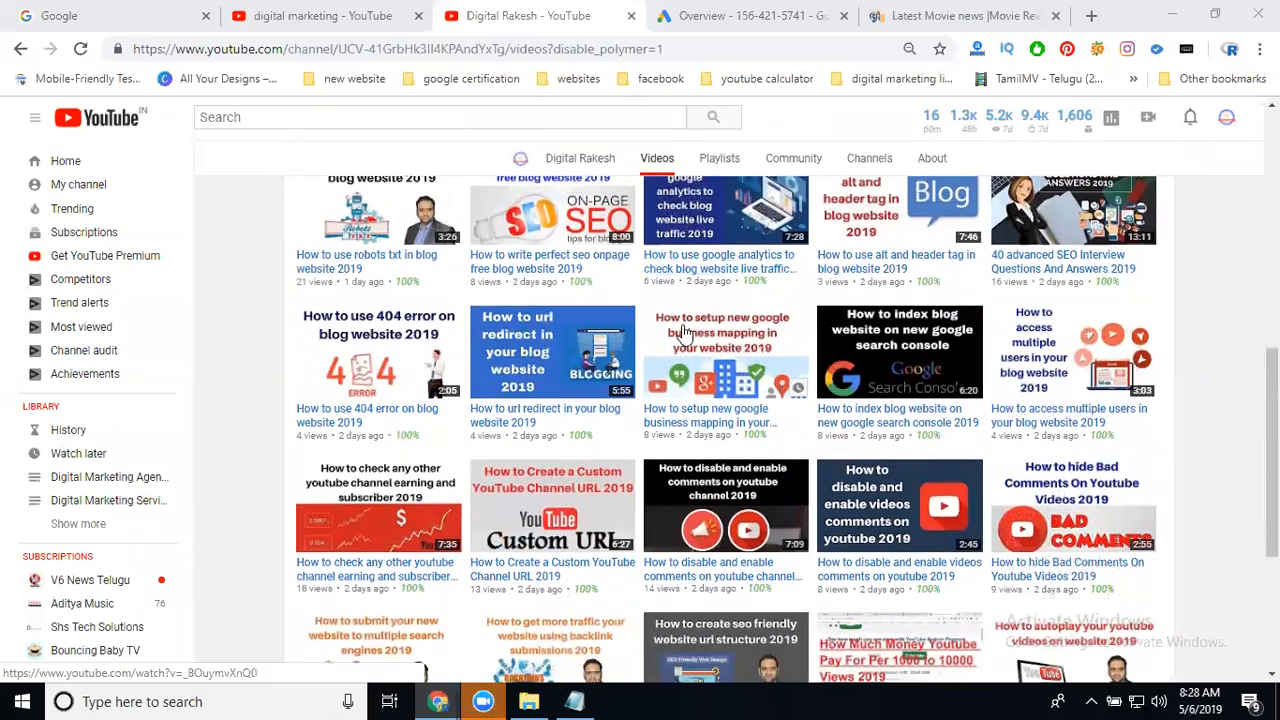
scroll(740, 360, "down", 3)
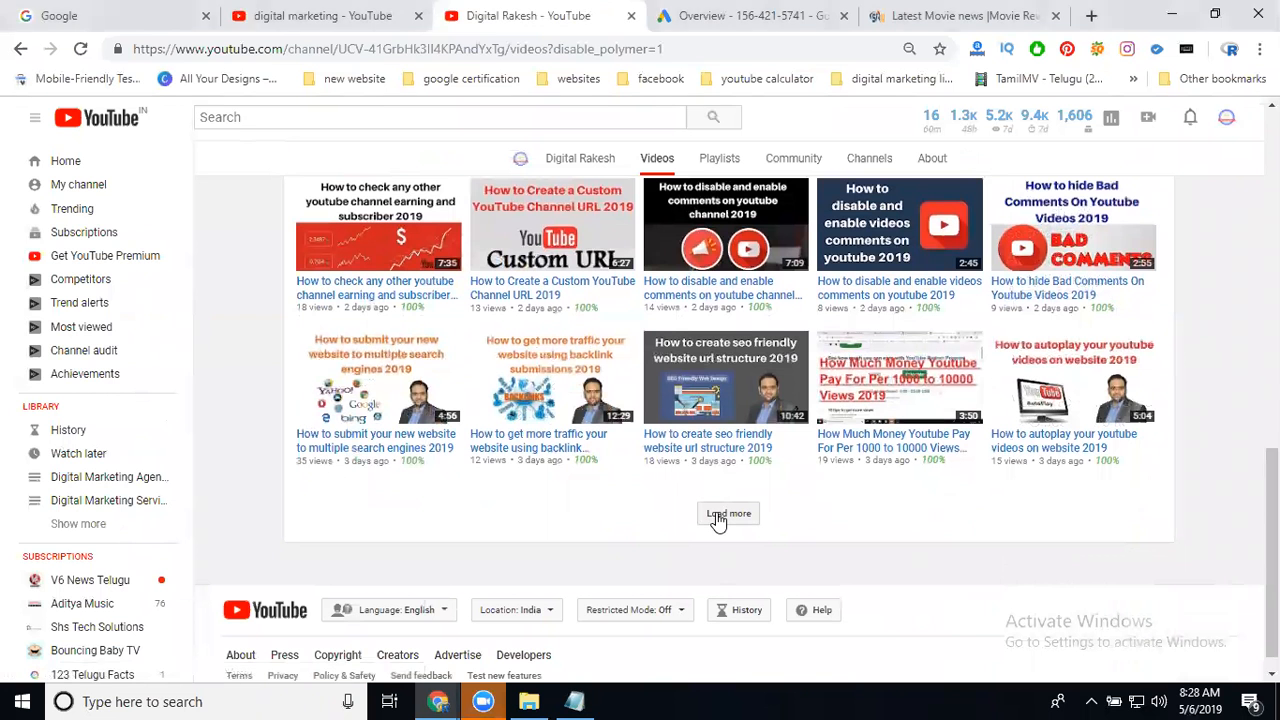
left_click(728, 514)
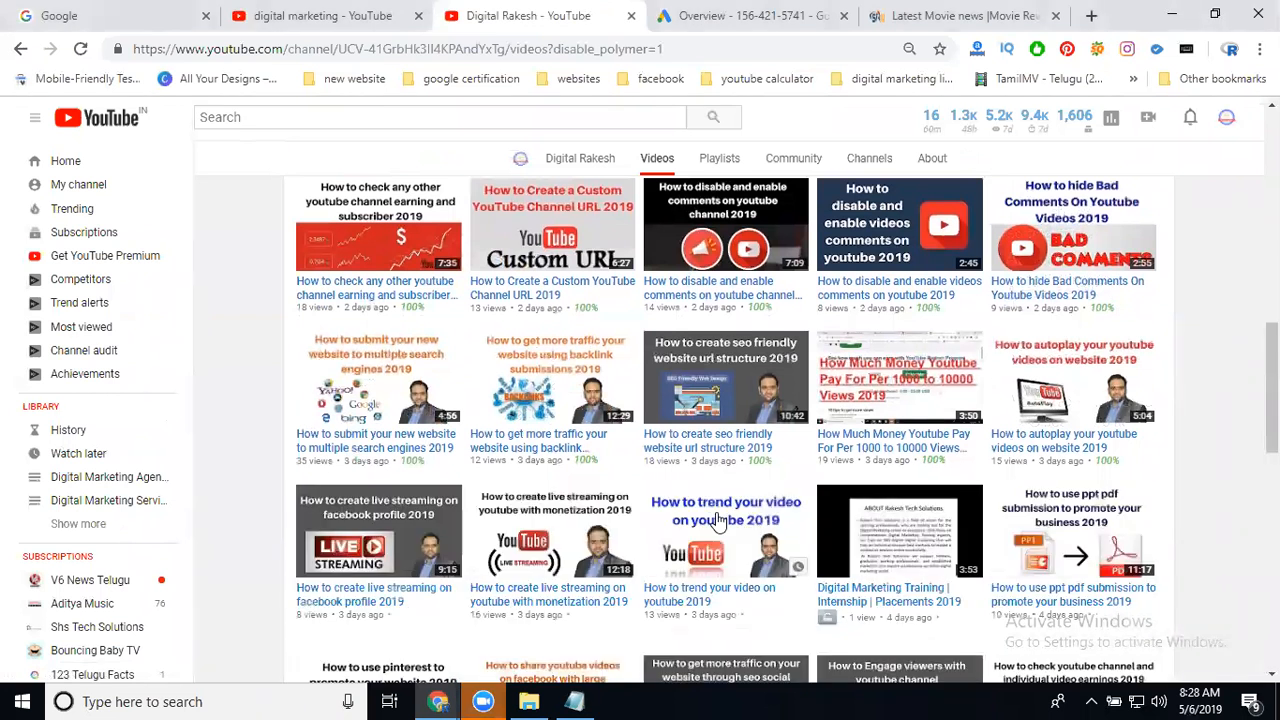
scroll(716, 517, "down", 3)
scroll(716, 517, "down", 2)
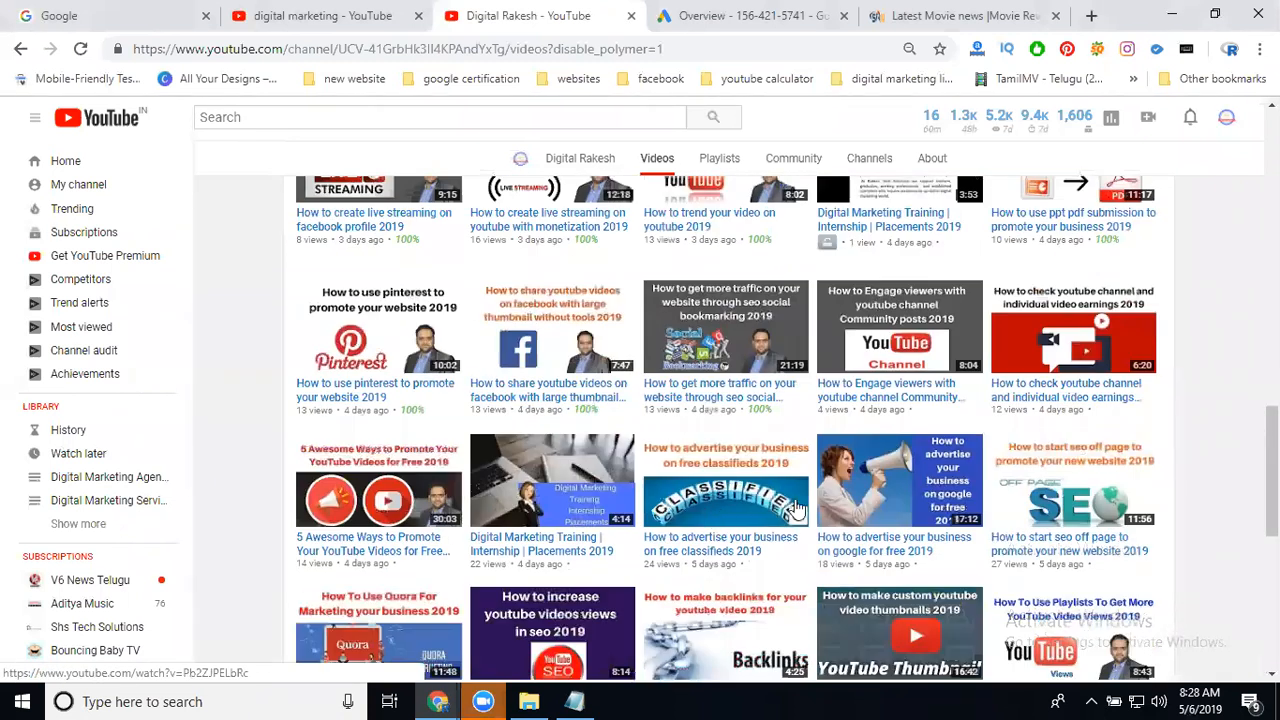
middle_click(592, 497)
left_click(596, 18)
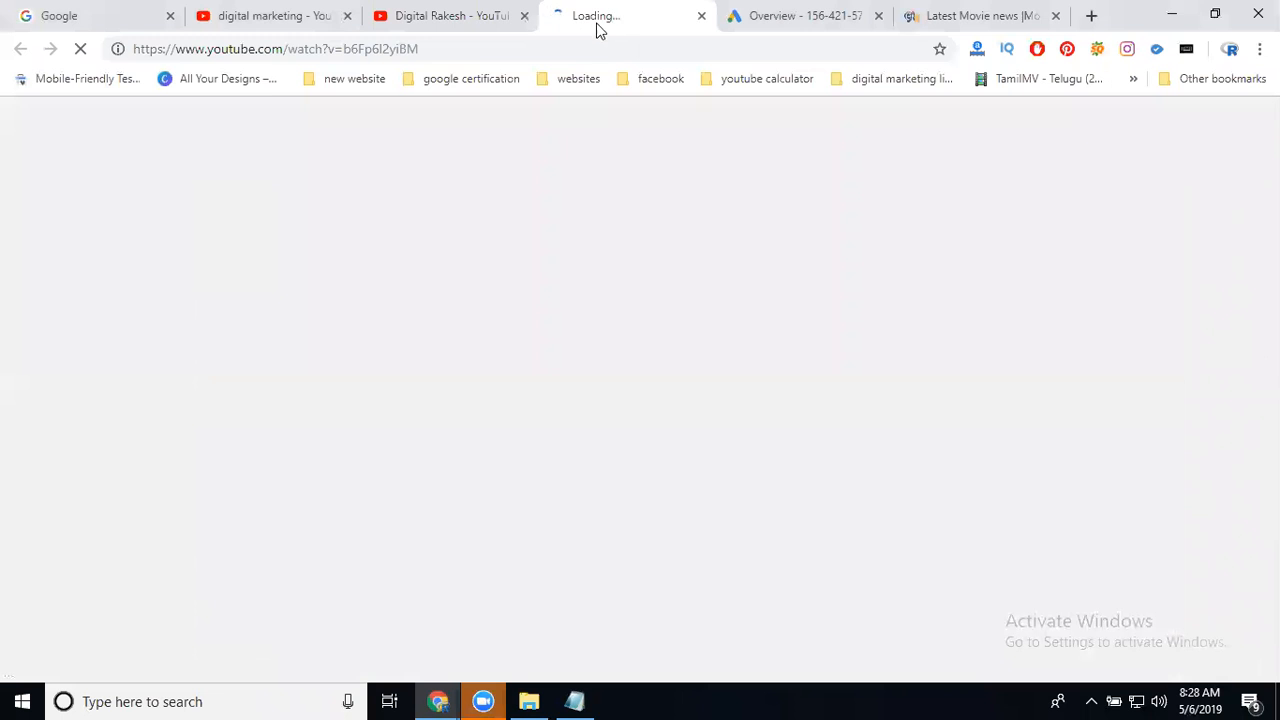
left_click(500, 56)
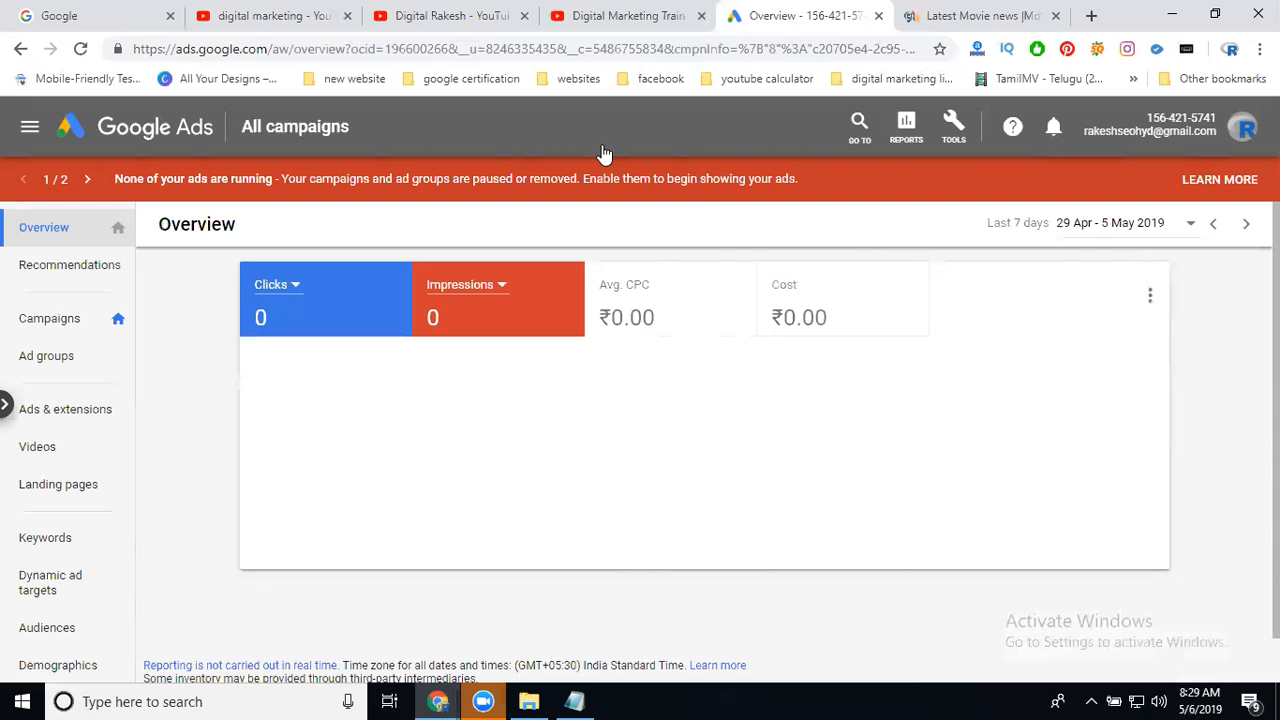
- In Google Ads, show the list of all campaigns and pause the "dm training course" video campaign
left_click(67, 323)
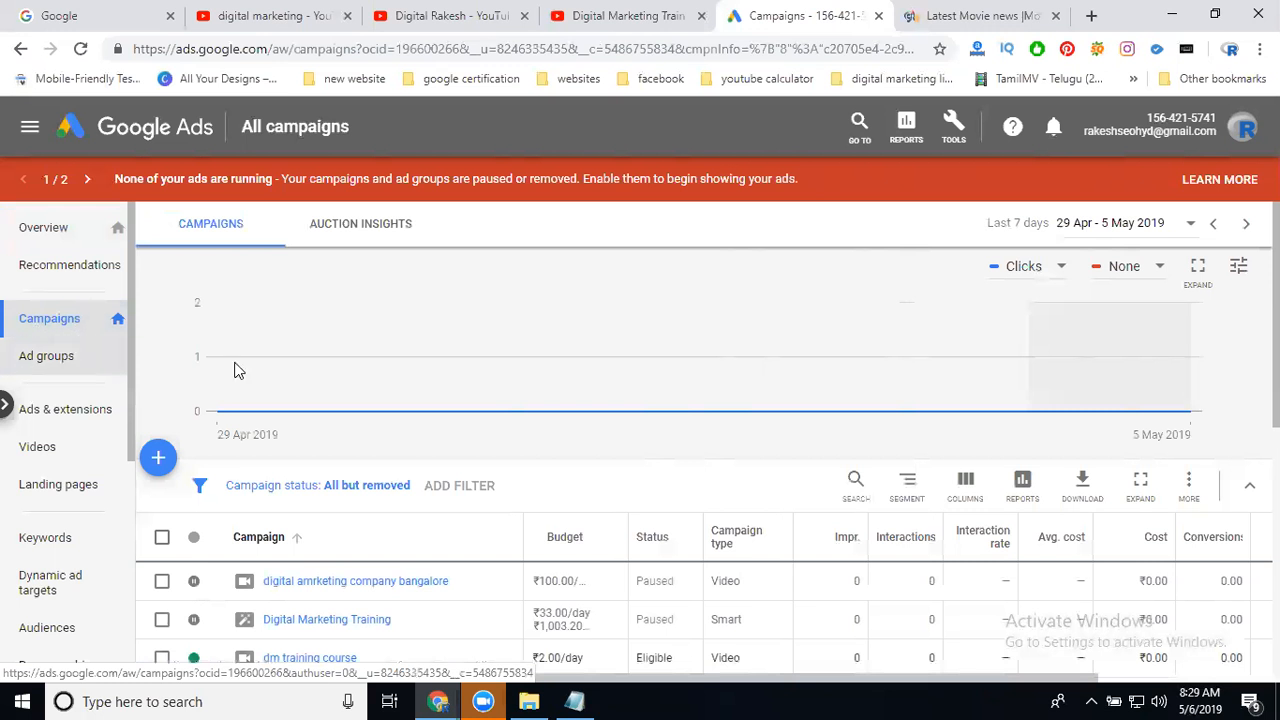
scroll(234, 371, "down", 3)
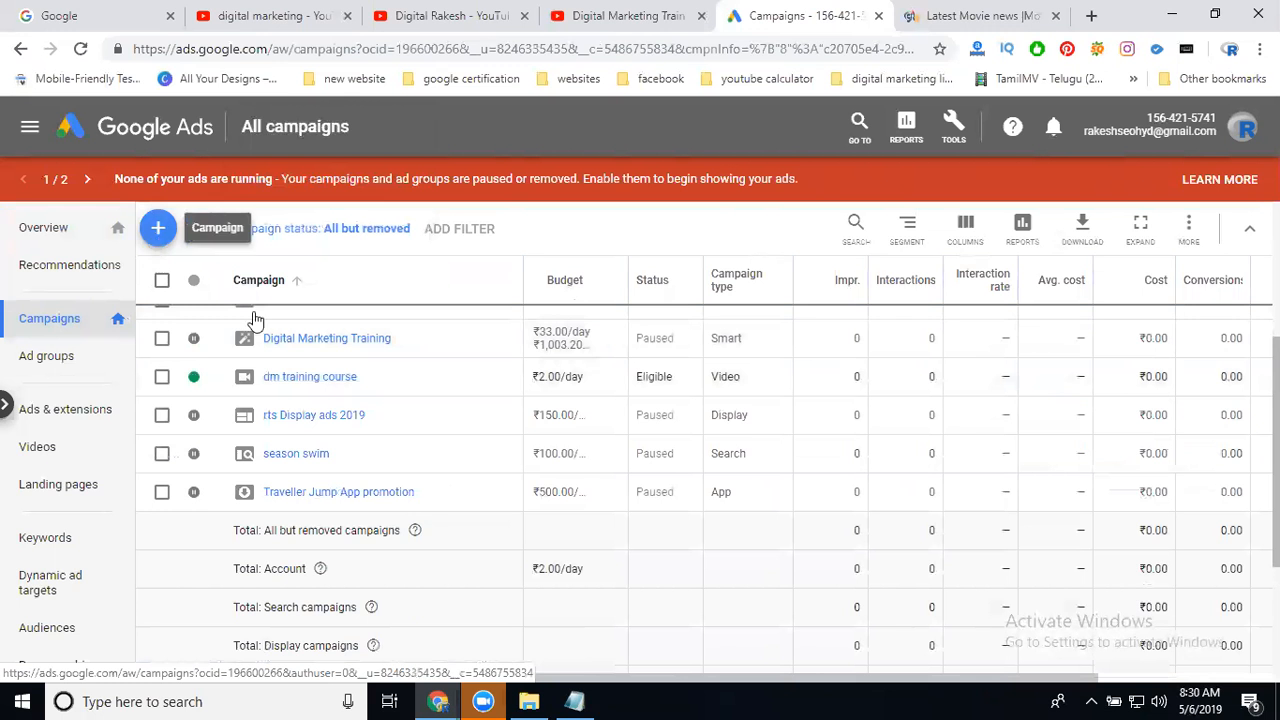
left_click(204, 381)
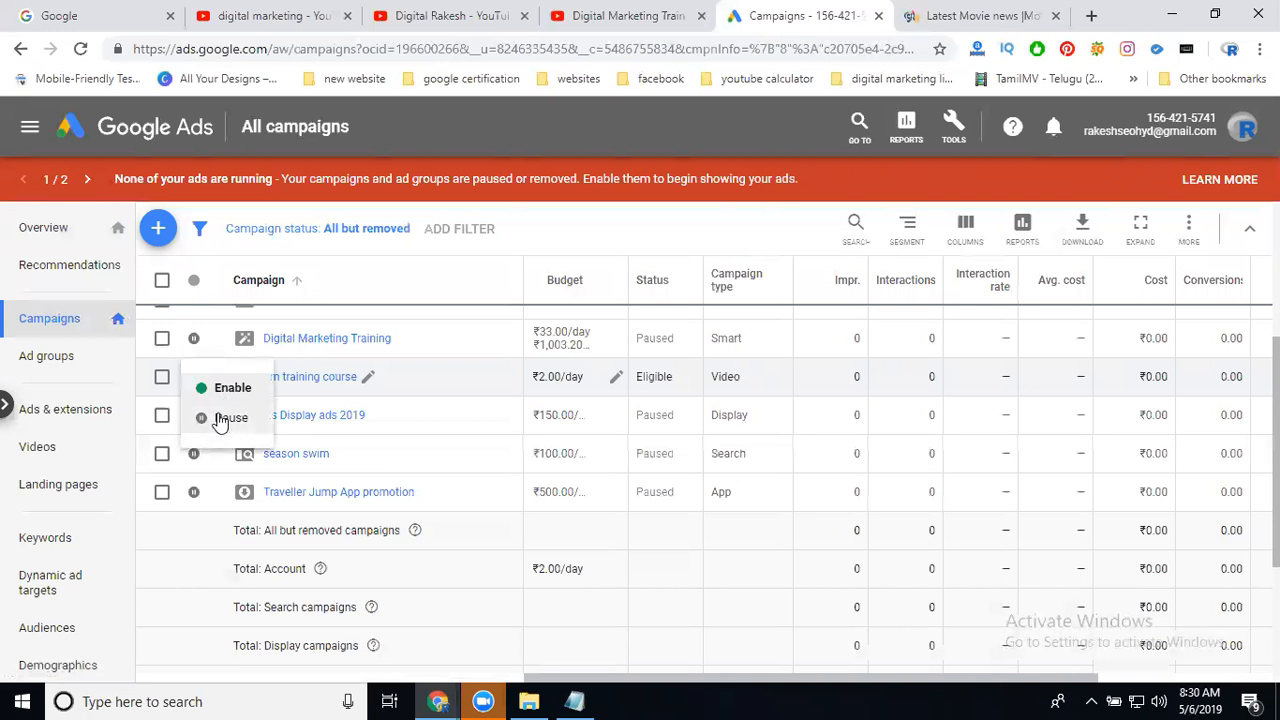
left_click(221, 419)
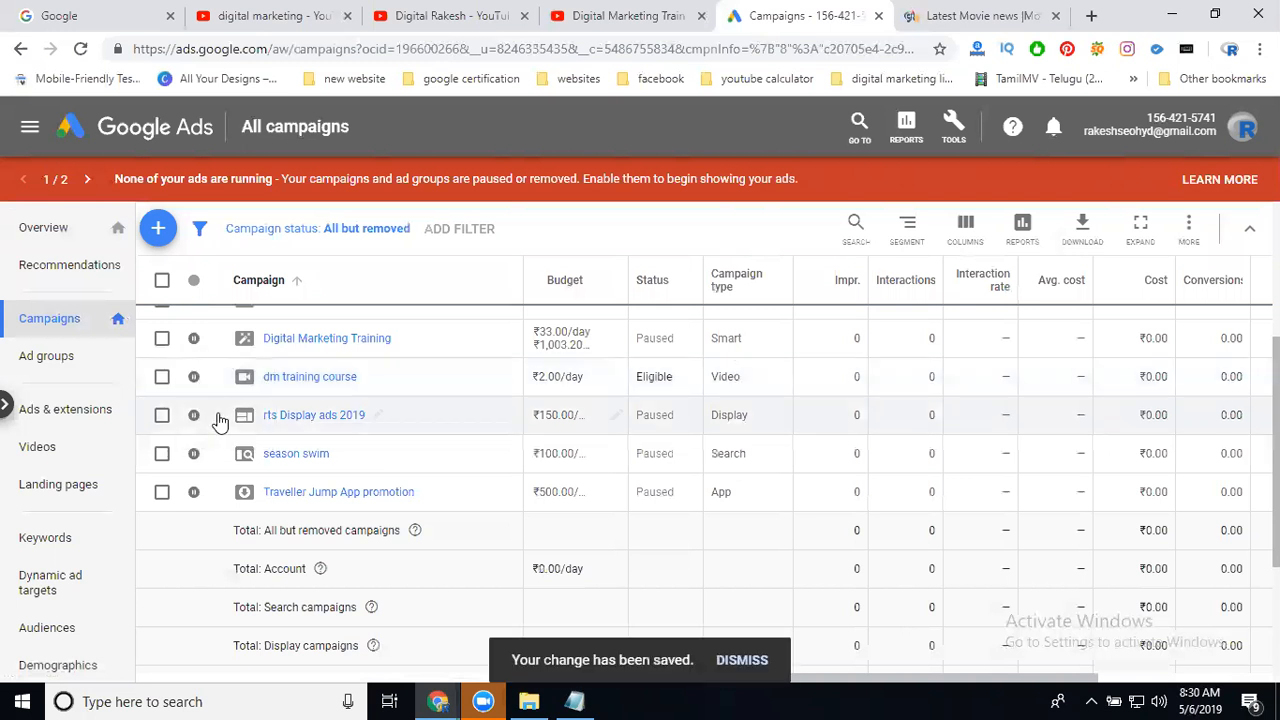
- Start a new campaign without a goal's guidance and choose Video as the campaign type
left_click(160, 236)
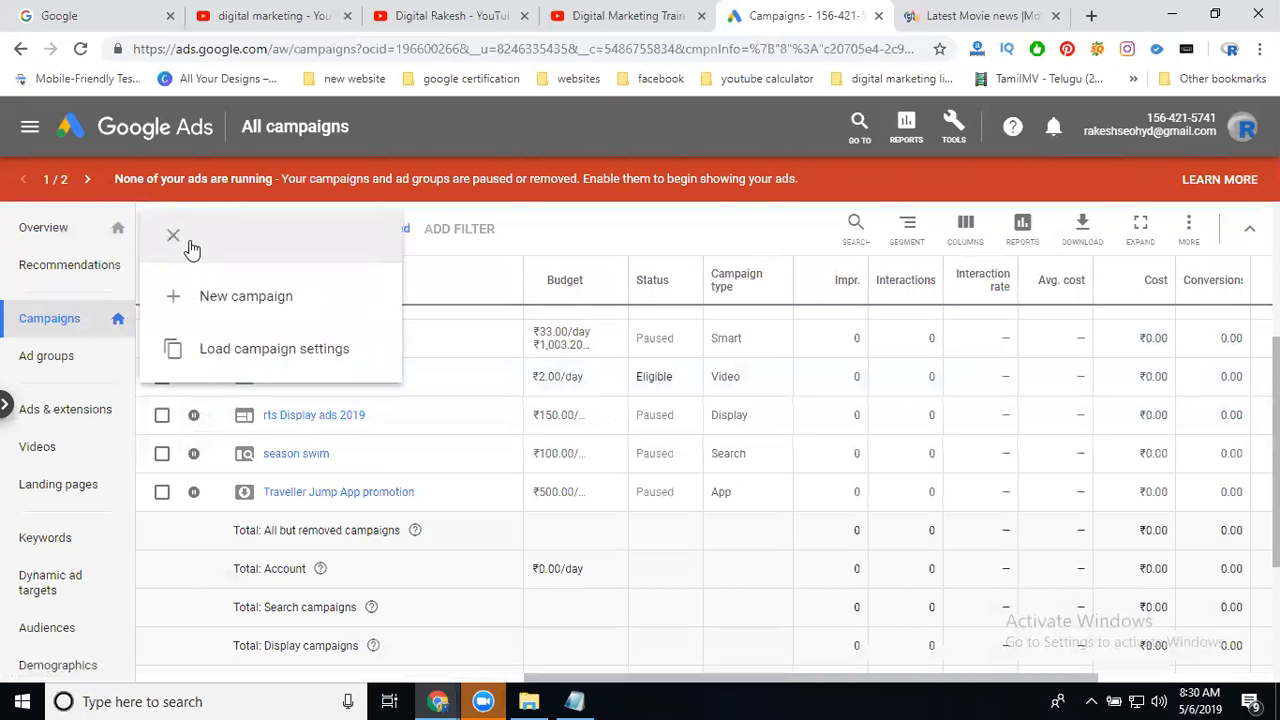
left_click(233, 297)
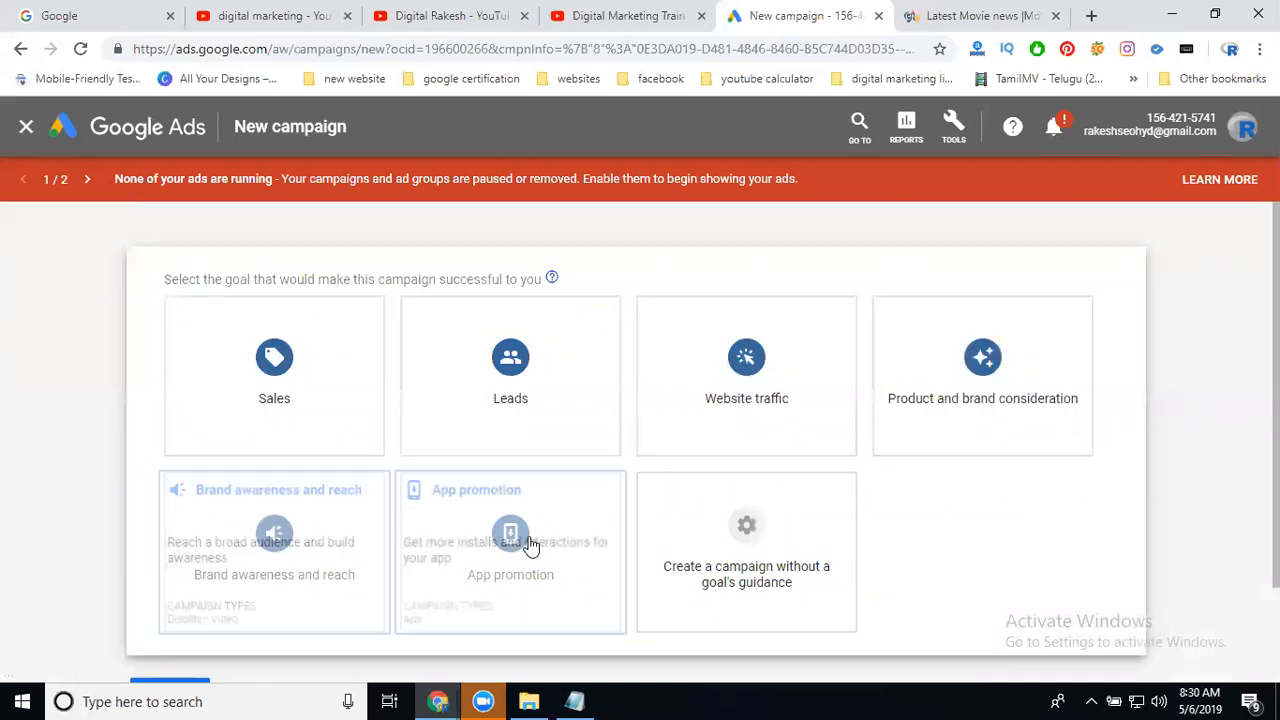
left_click(750, 562)
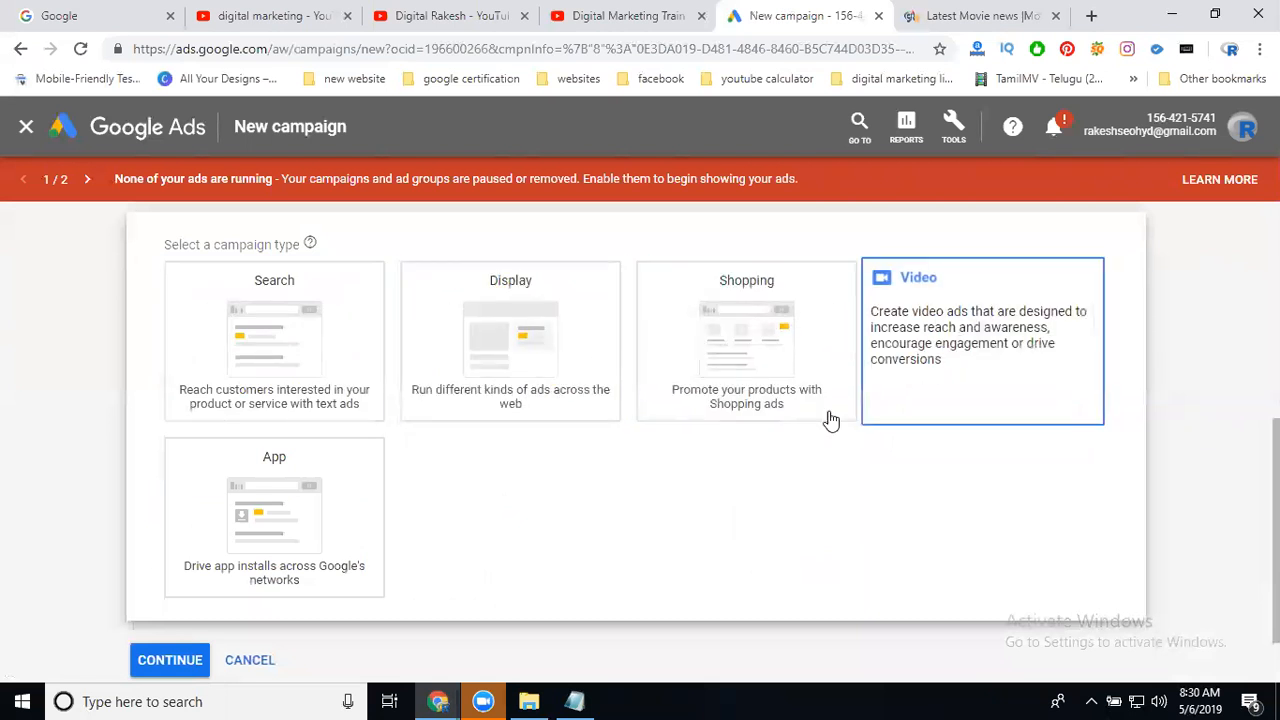
scroll(725, 528, "up", 4)
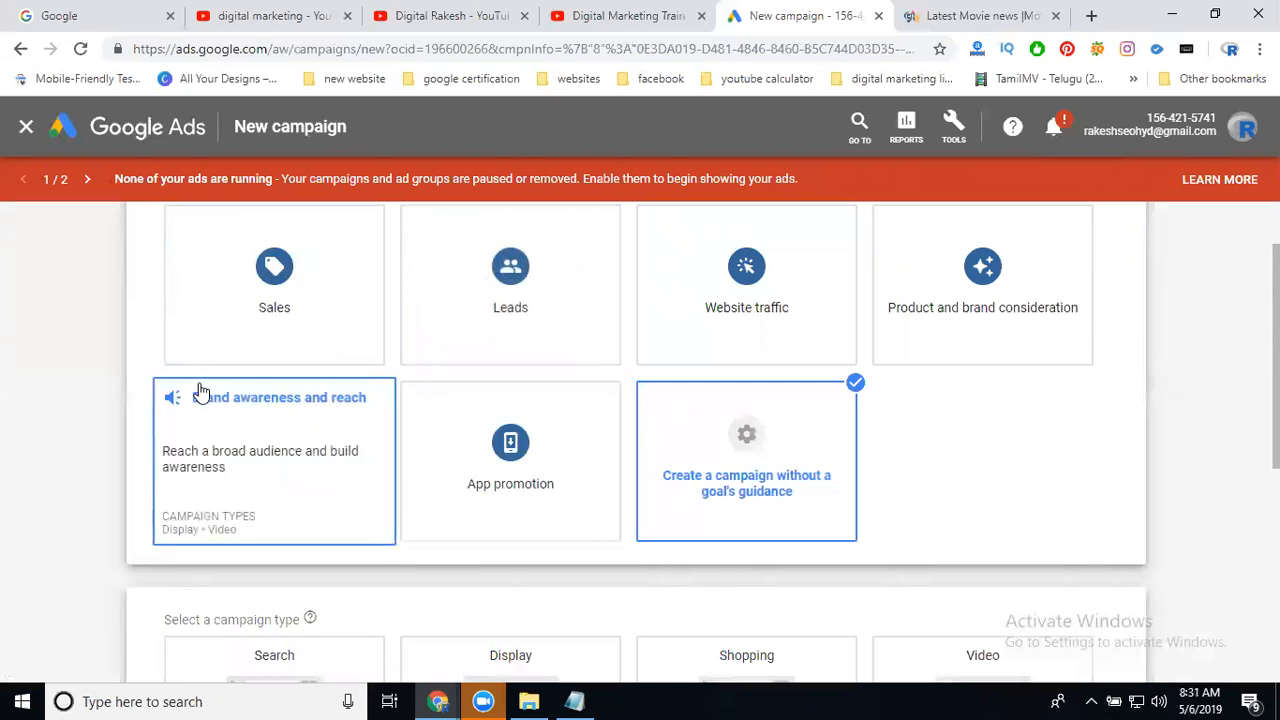
scroll(199, 391, "down", 2)
scroll(199, 391, "down", 2)
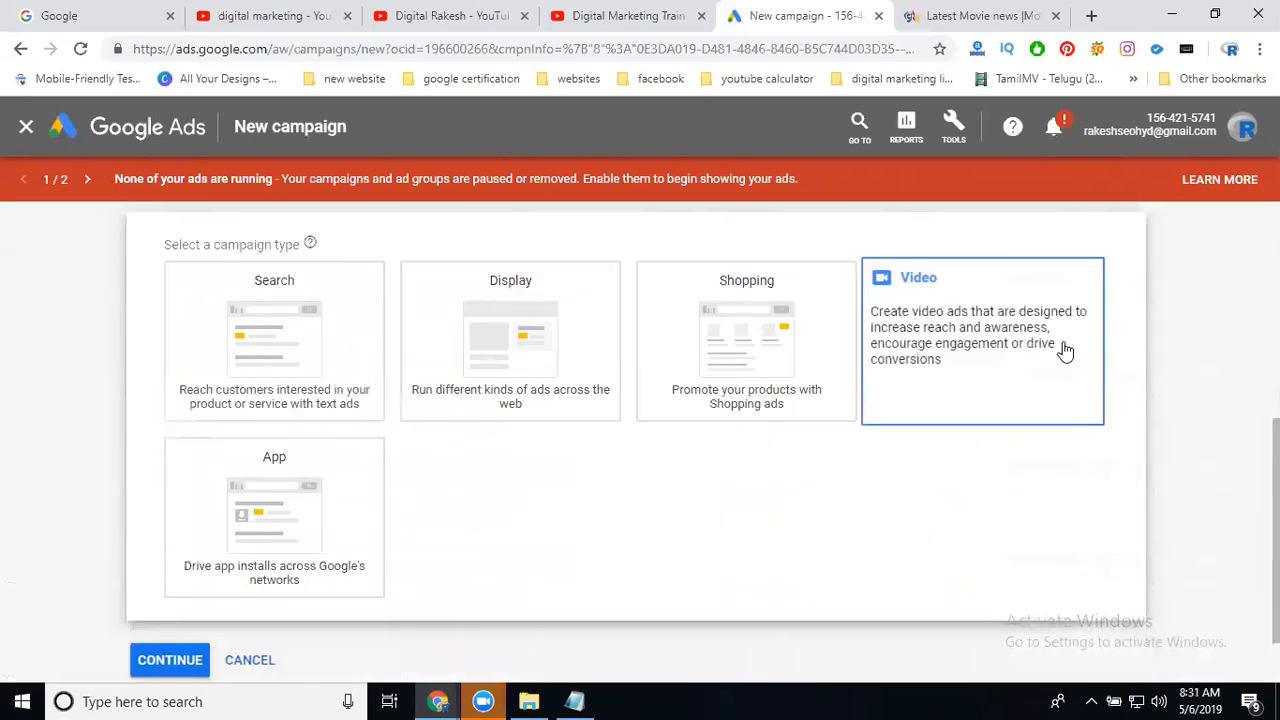
left_click(1066, 351)
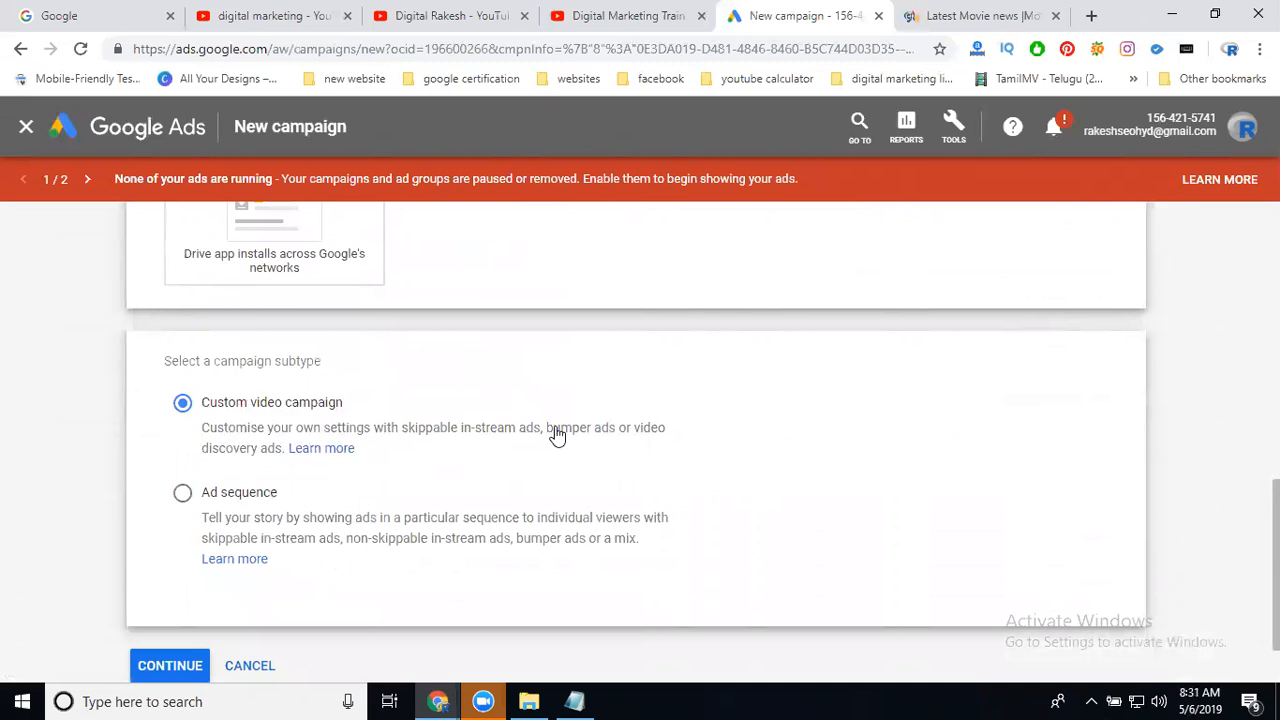
- Examine how a video ad is placed in the YouTube search results for digital marketing, and return to the new campaign
left_click(418, 18)
left_click(272, 12)
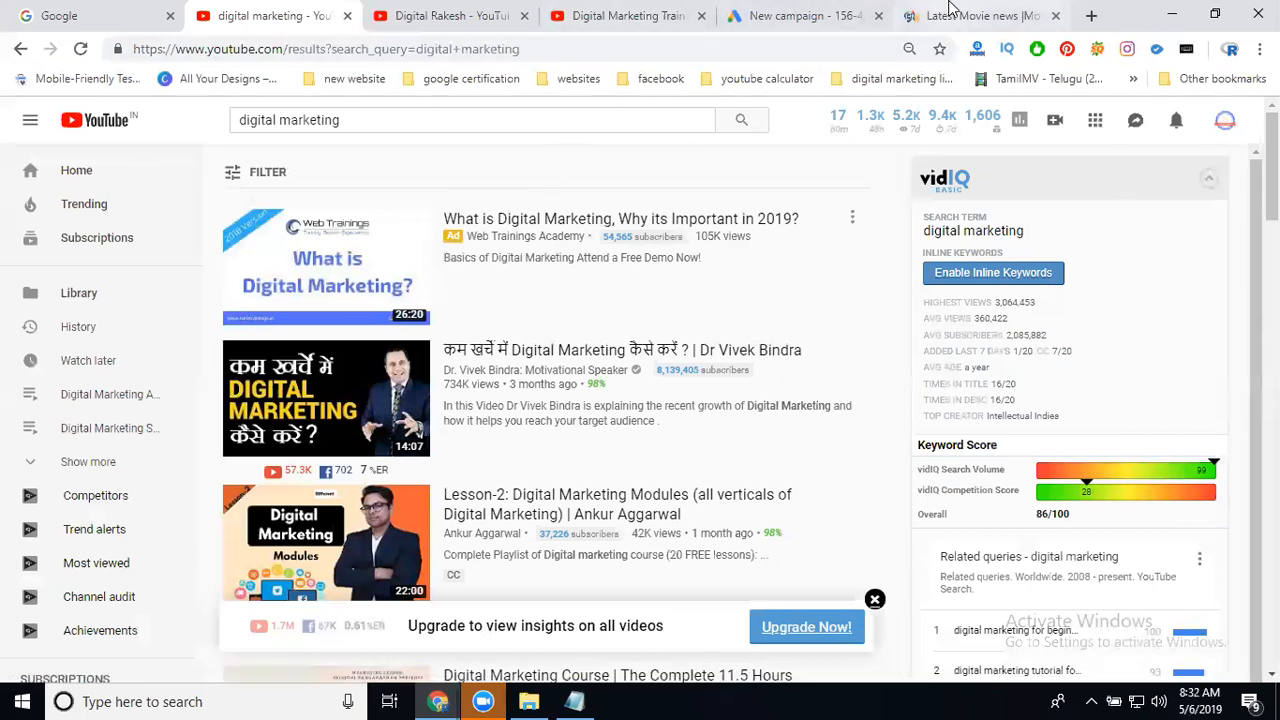
left_click(800, 17)
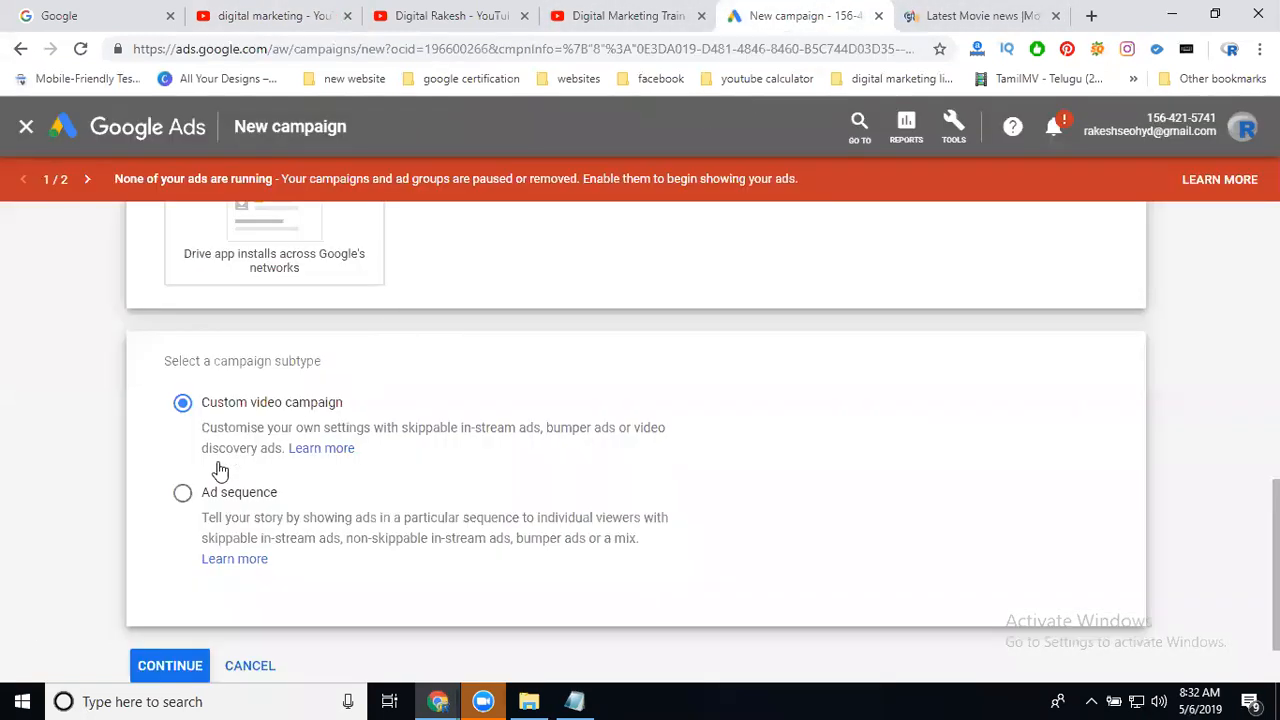
- Choose the Custom video campaign subtype and continue to the campaign settings
left_click(212, 497)
scroll(110, 466, "down", 1)
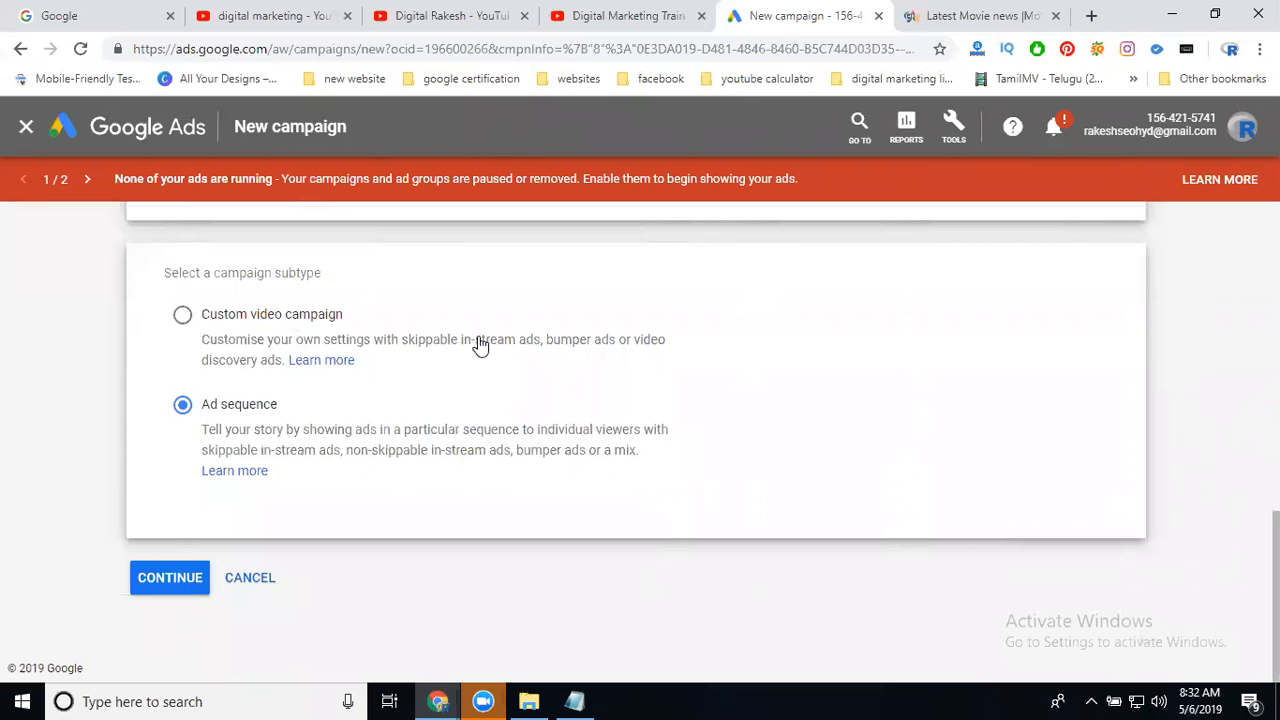
left_click(238, 318)
left_click(178, 583)
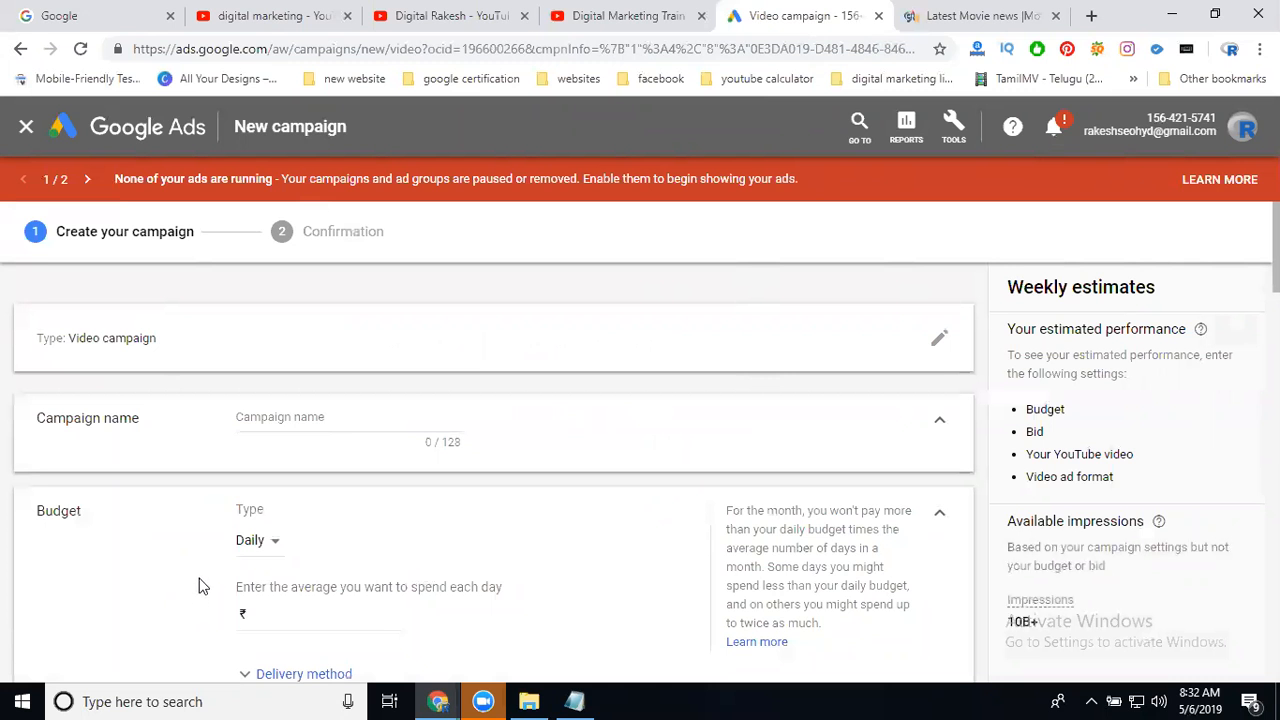
- Name the campaign "video marketing dm demo"
left_click(290, 421)
type("vi")
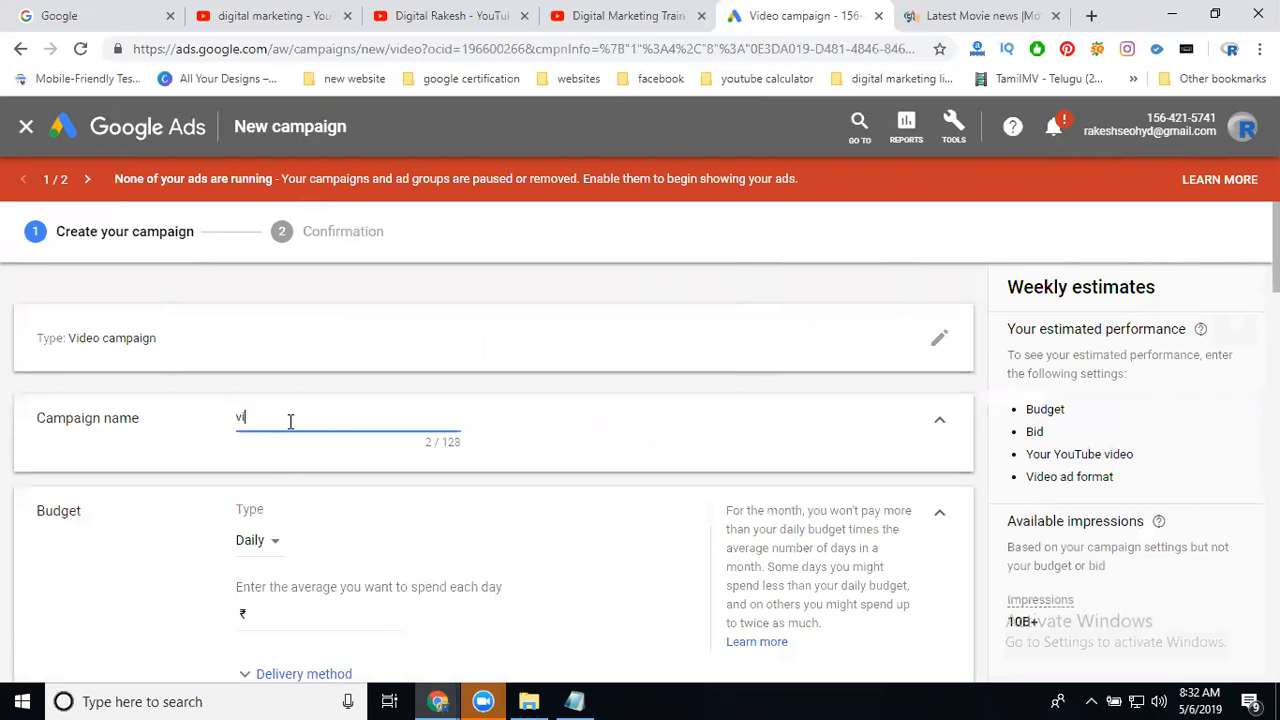
type("deo marketing dm demo")
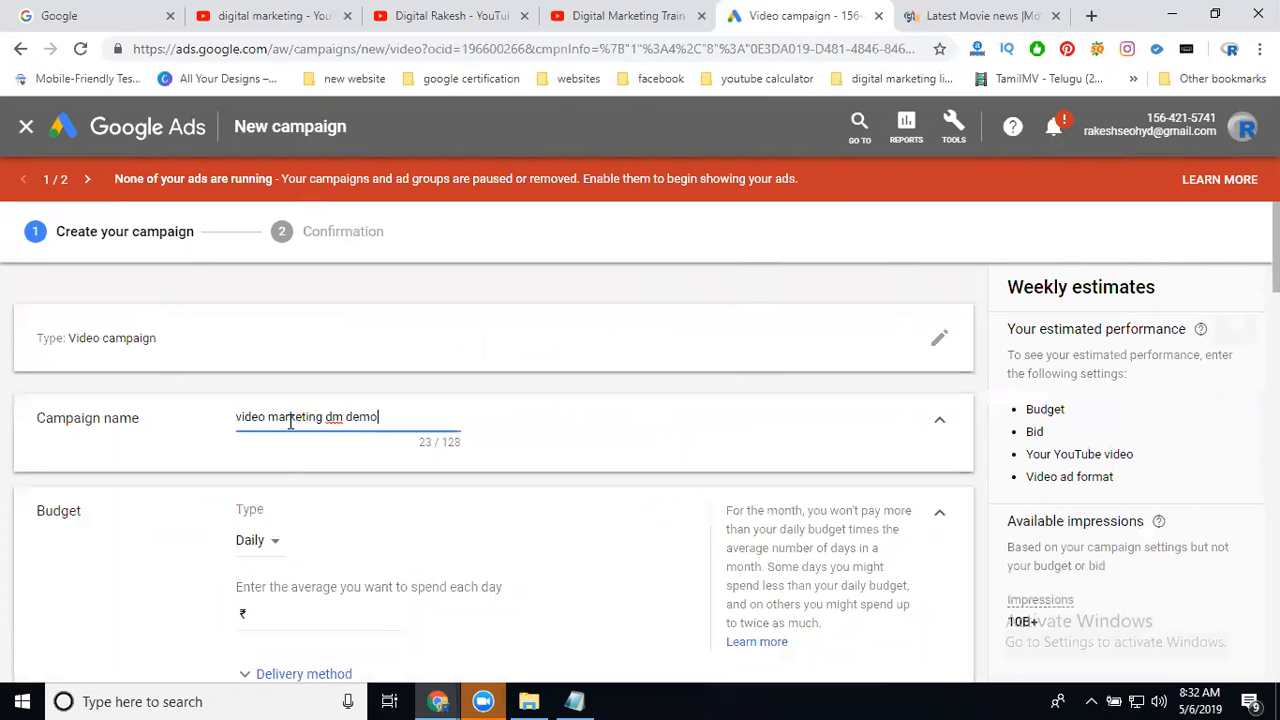
- Change the budget type to Campaign total and set the amount to ₹1,000
scroll(297, 415, "down", 3)
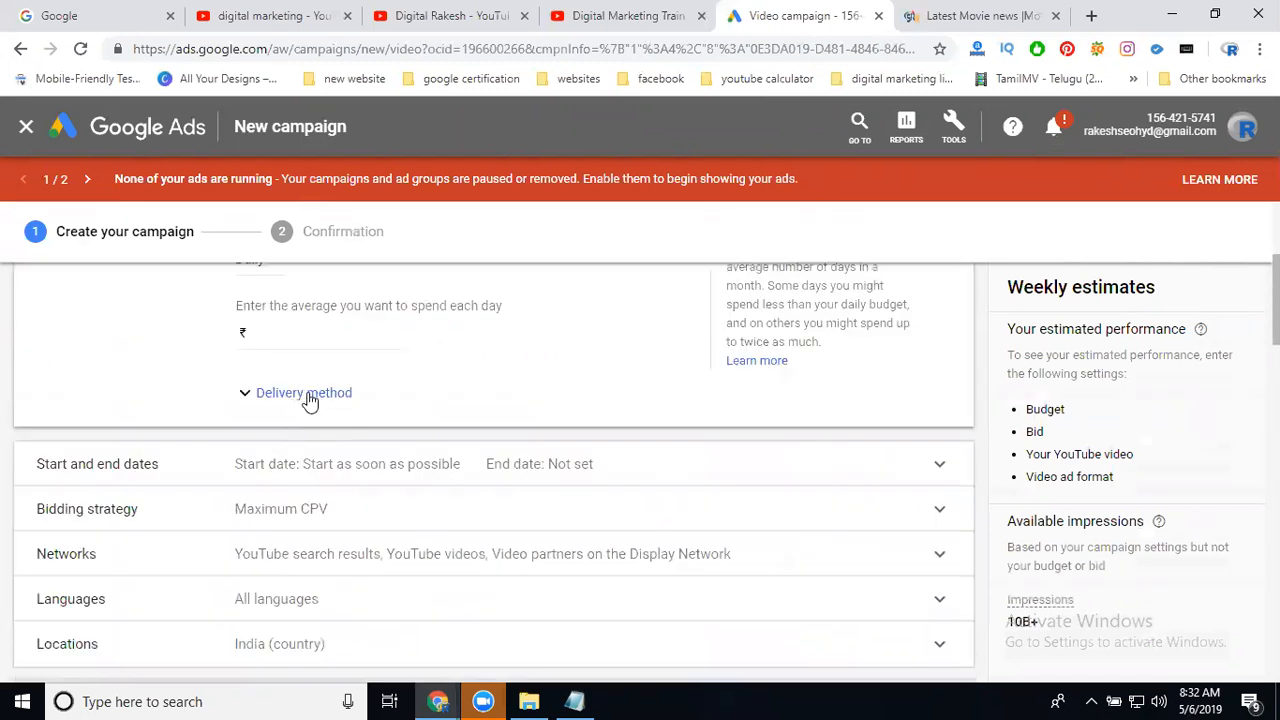
scroll(306, 400, "up", 1)
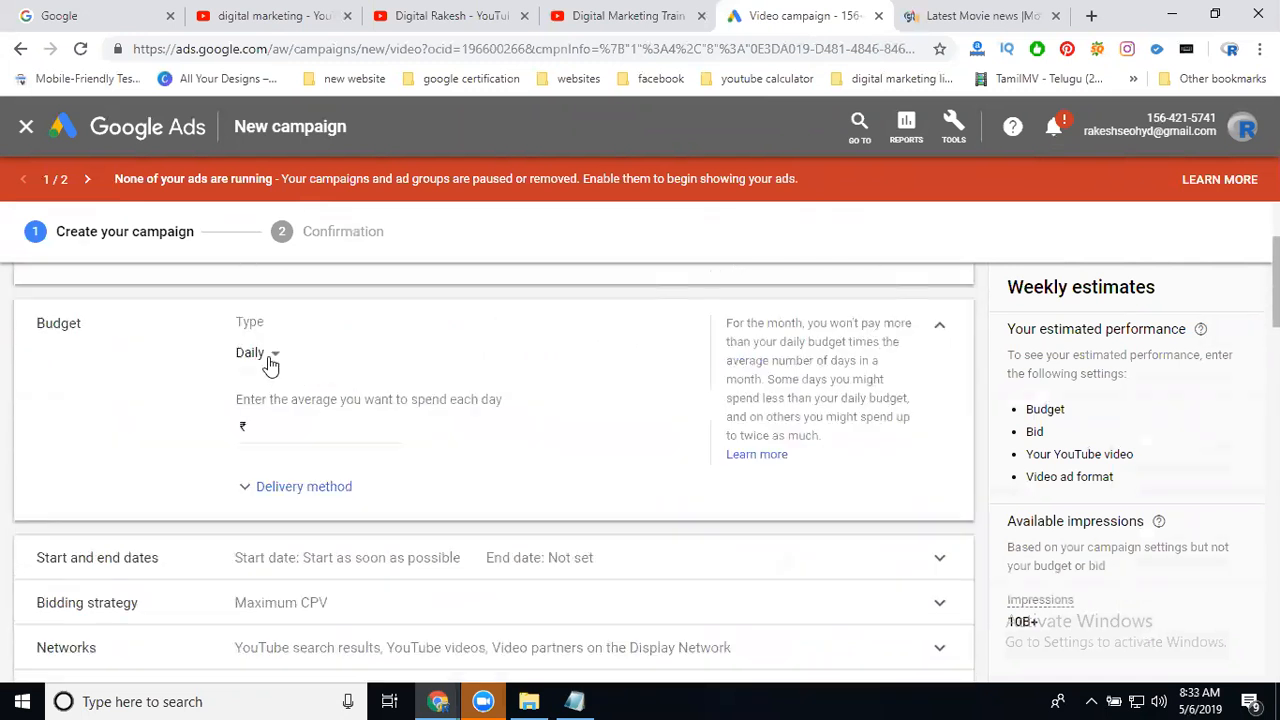
left_click(270, 358)
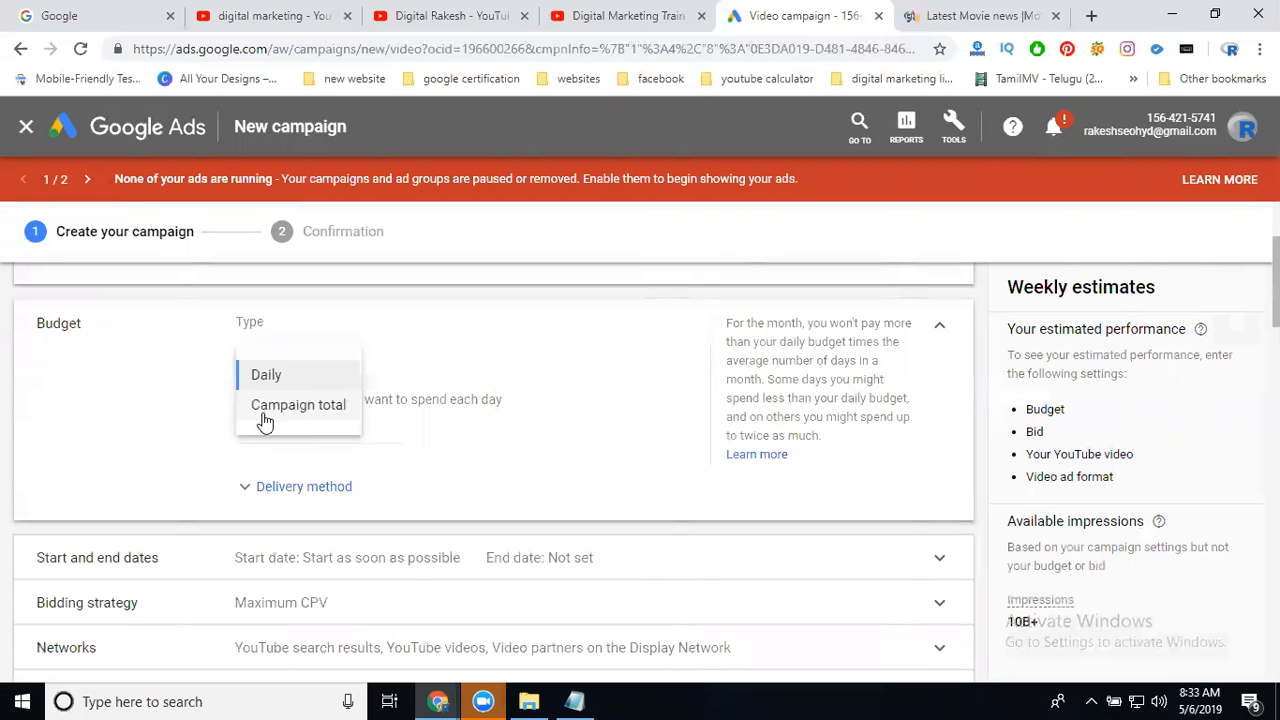
left_click(265, 410)
left_click(277, 442)
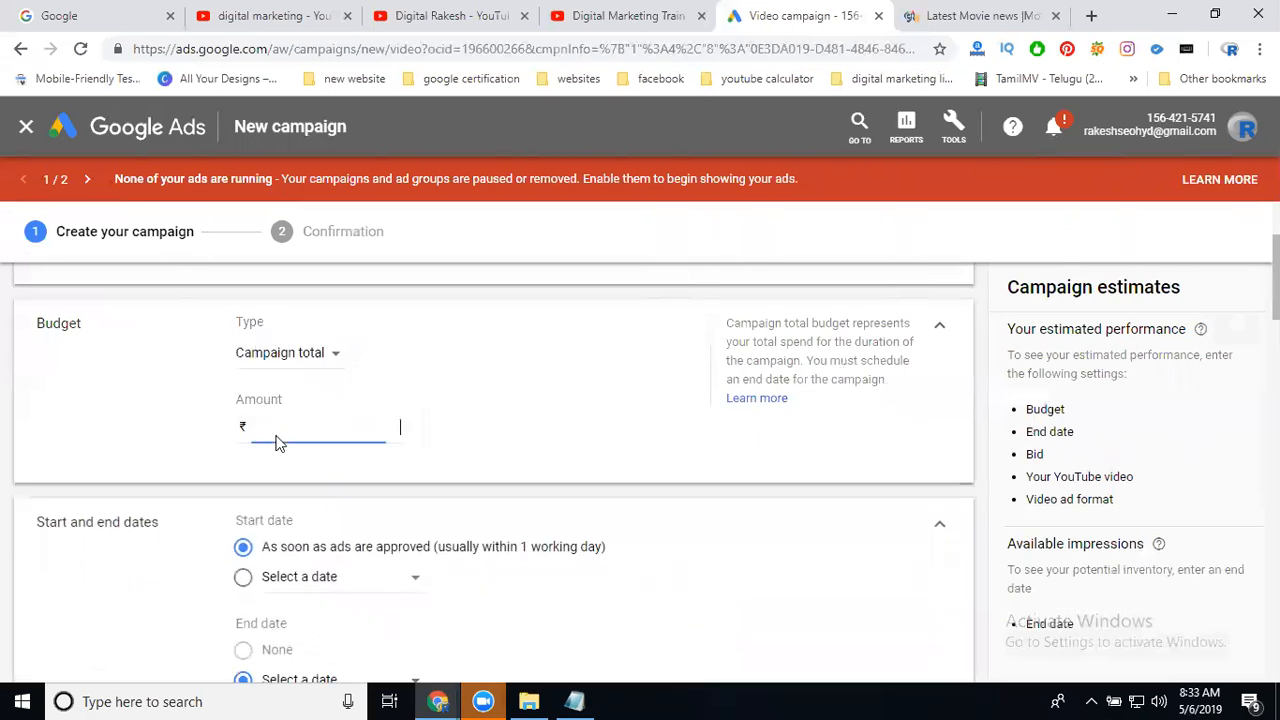
type("1000")
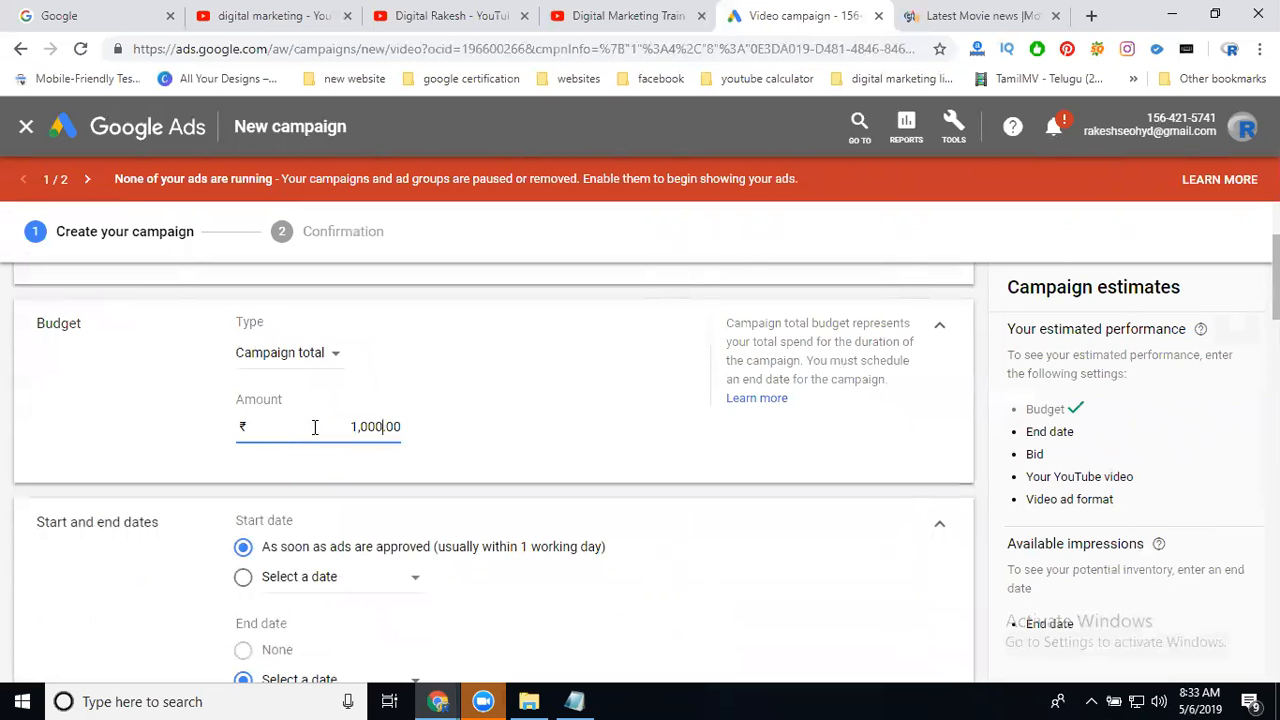
- Try 6 May 2019 as the campaign's start date, and reset the start to as soon as ads are approved
scroll(400, 349, "down", 1)
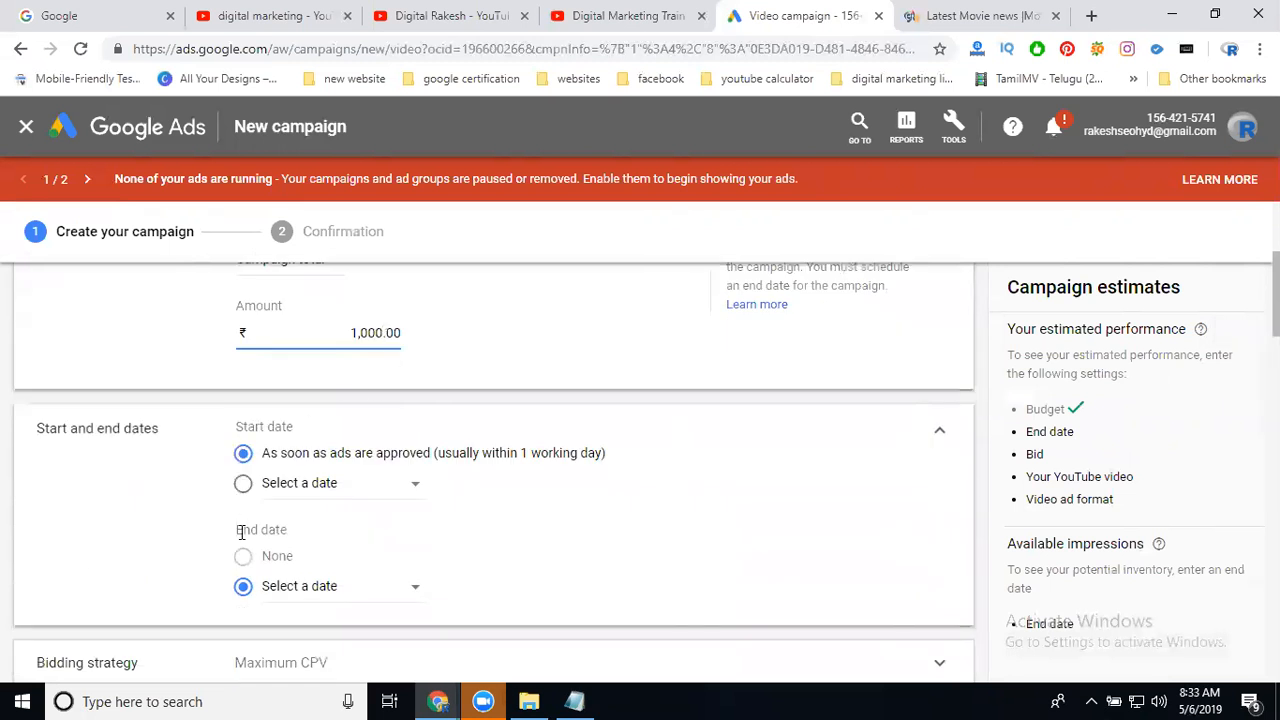
left_click(280, 488)
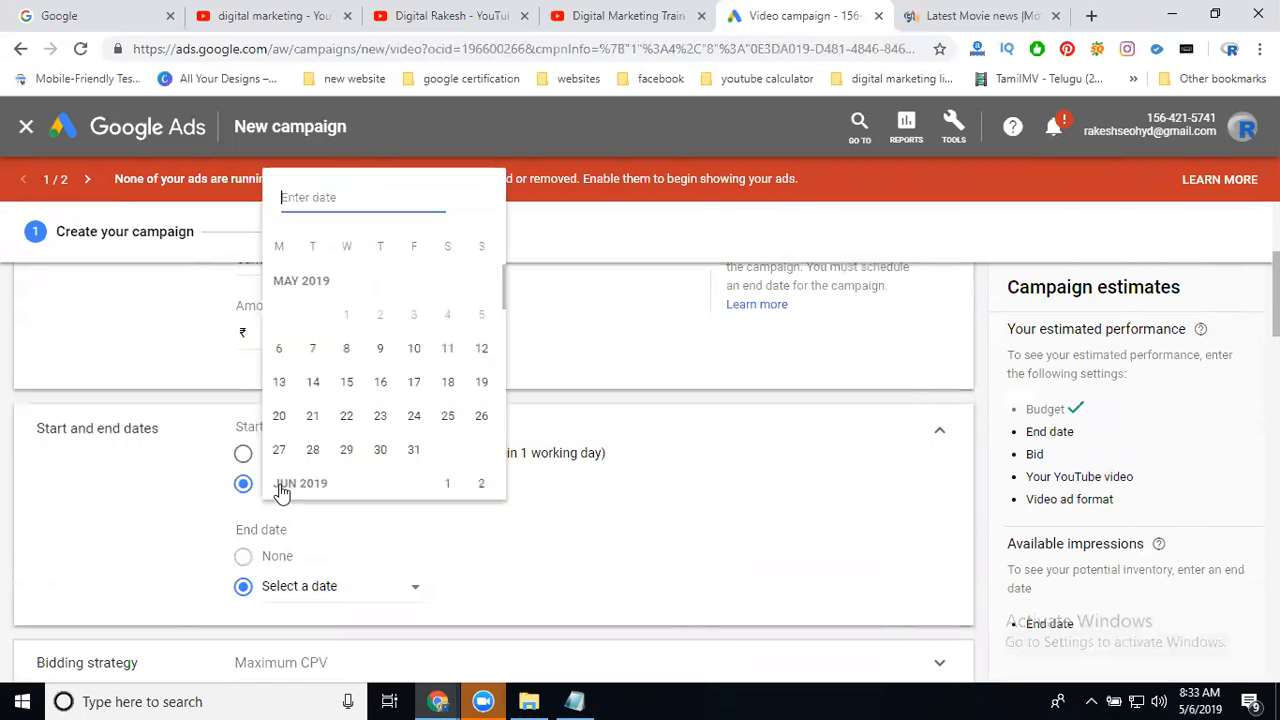
left_click(279, 349)
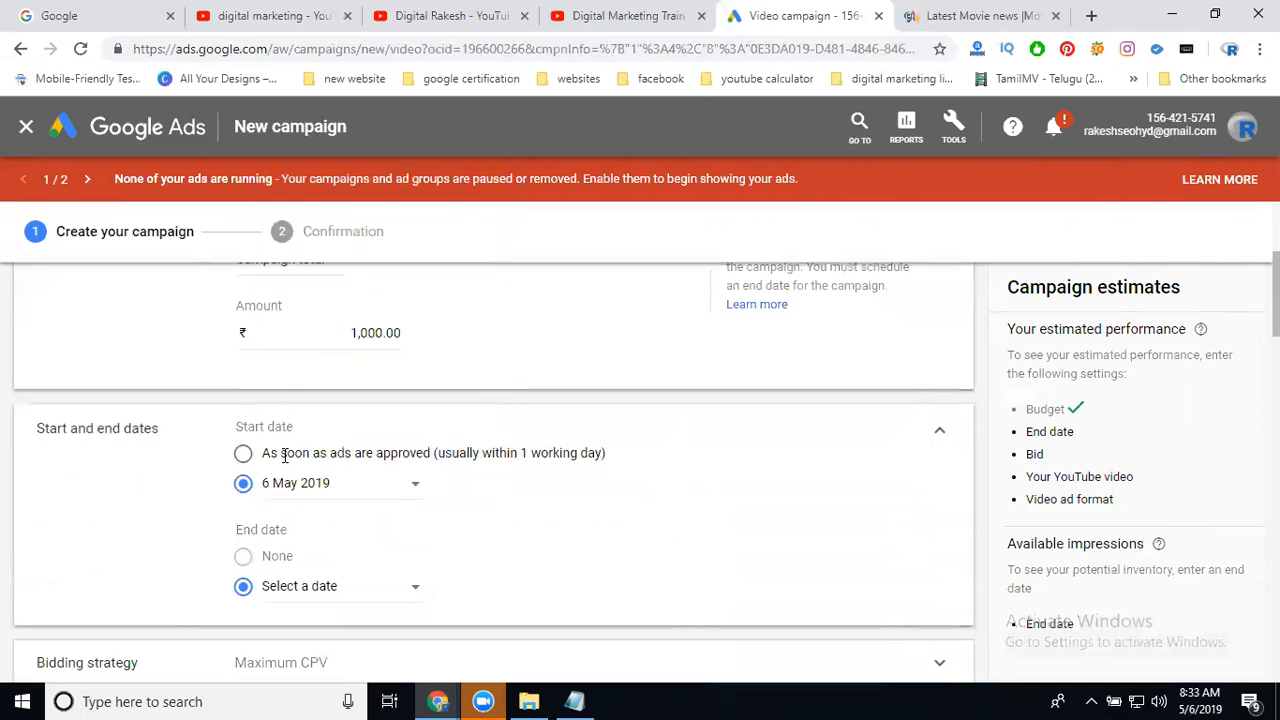
left_click(284, 594)
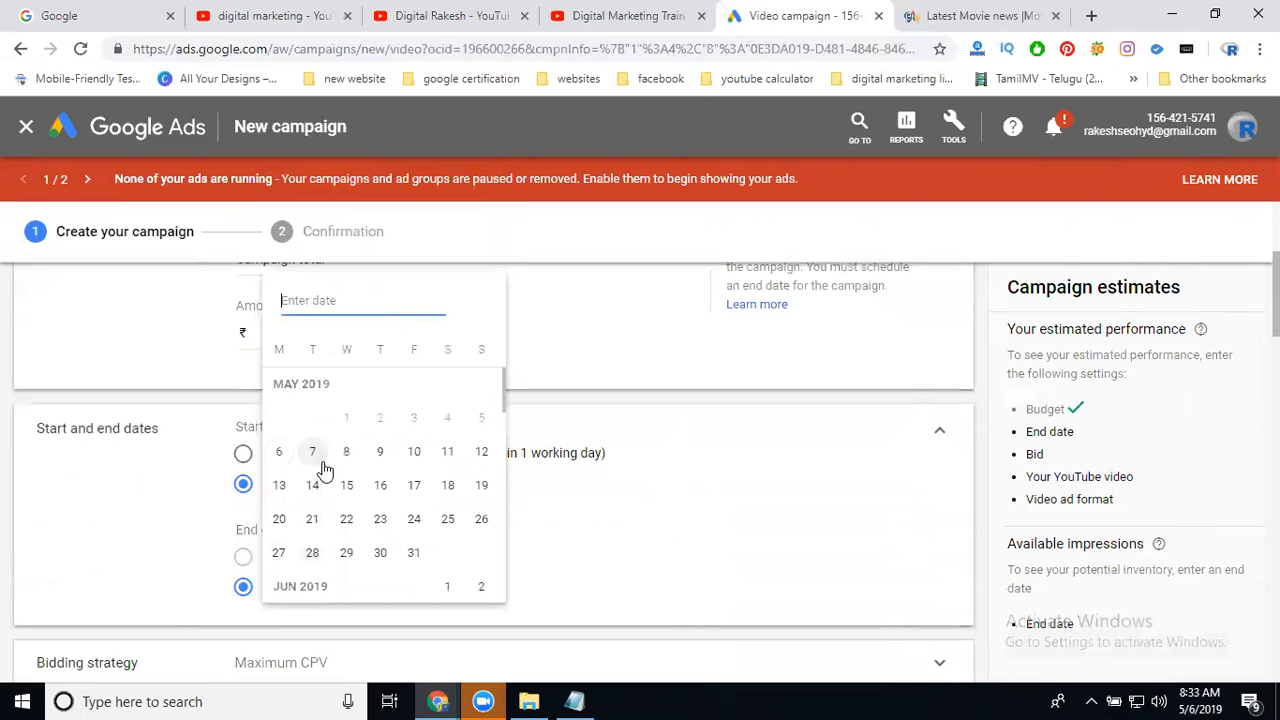
left_click(669, 490)
left_click(242, 455)
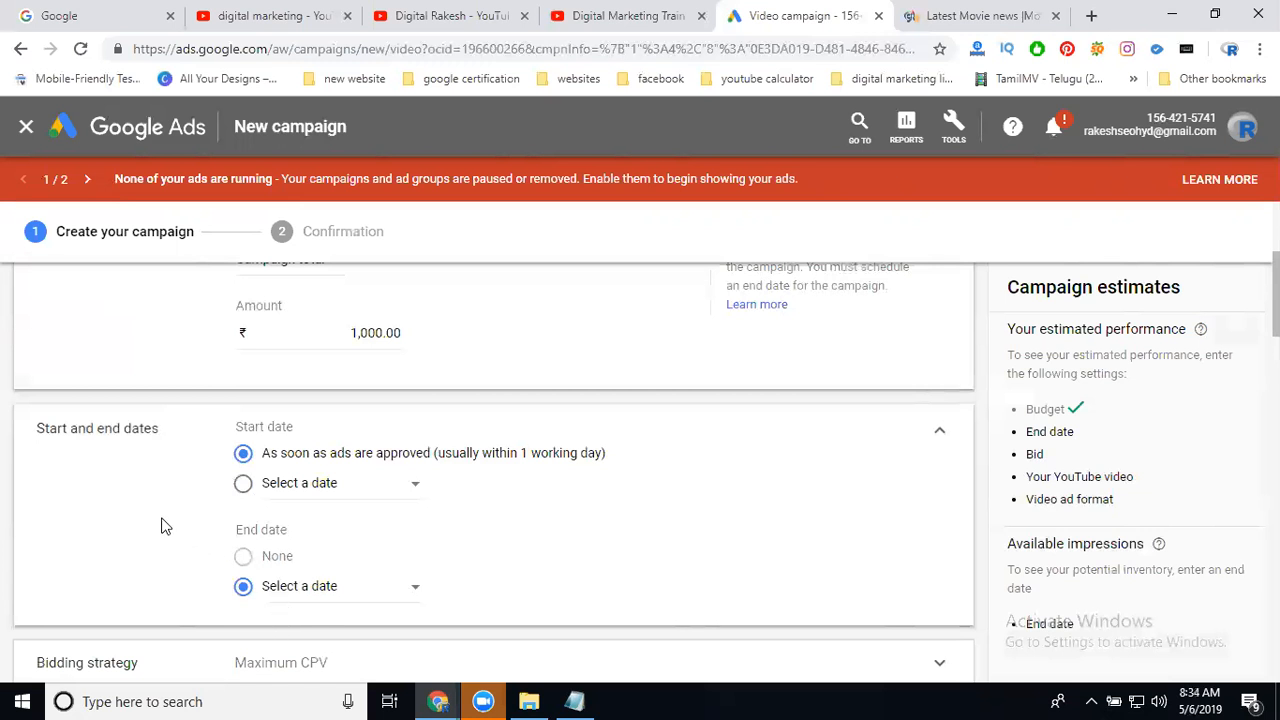
- Try Target CPM as the campaign's bidding strategy, and set it back to Maximum CPV
scroll(164, 515, "down", 3)
scroll(164, 507, "down", 1)
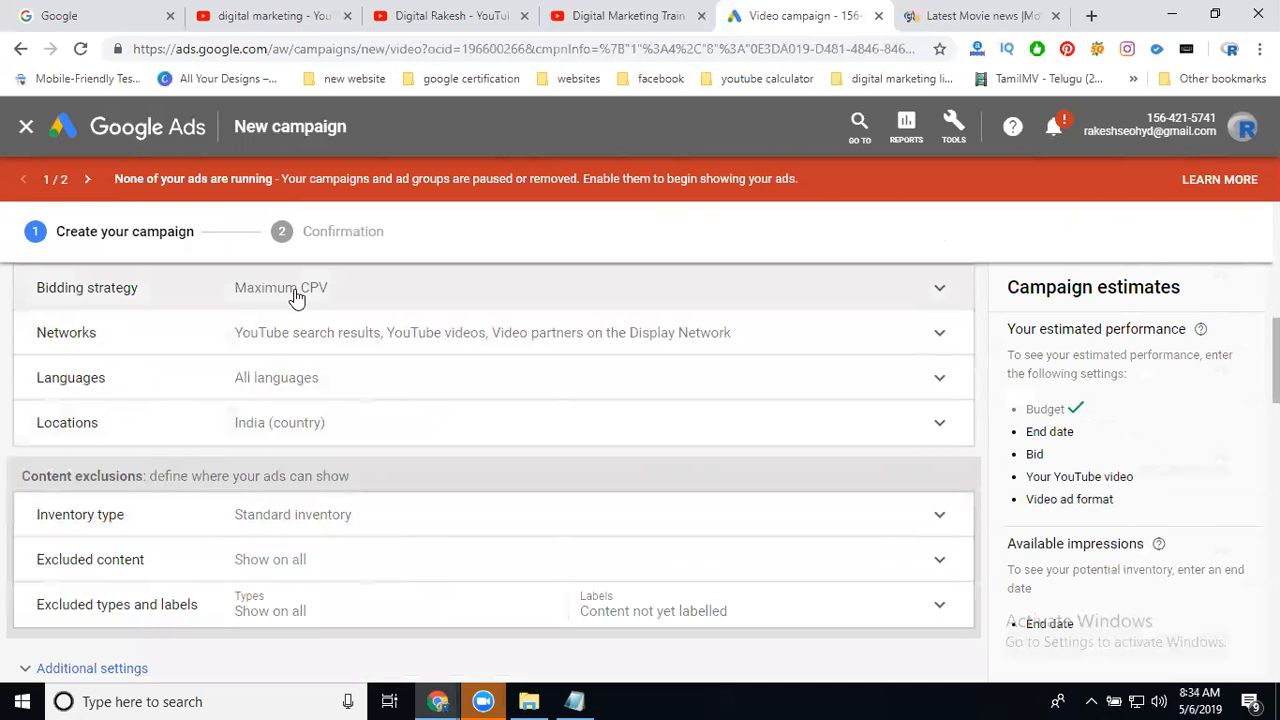
left_click(296, 298)
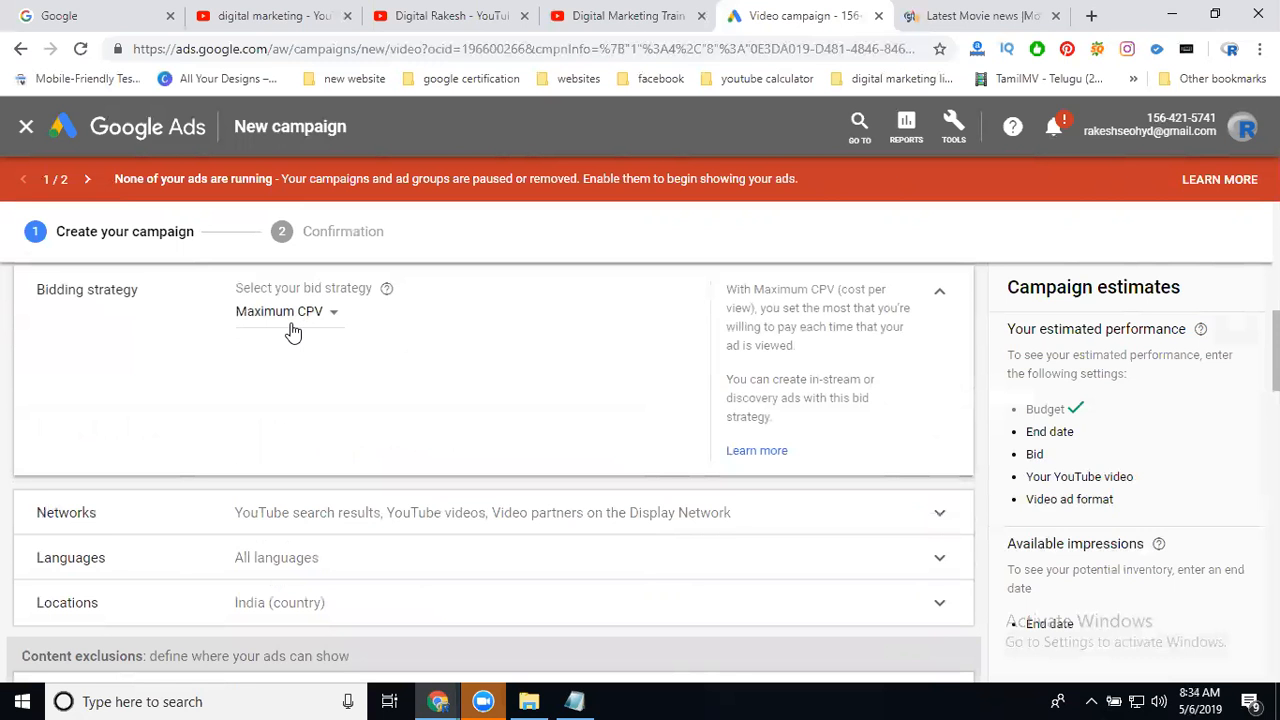
left_click(293, 332)
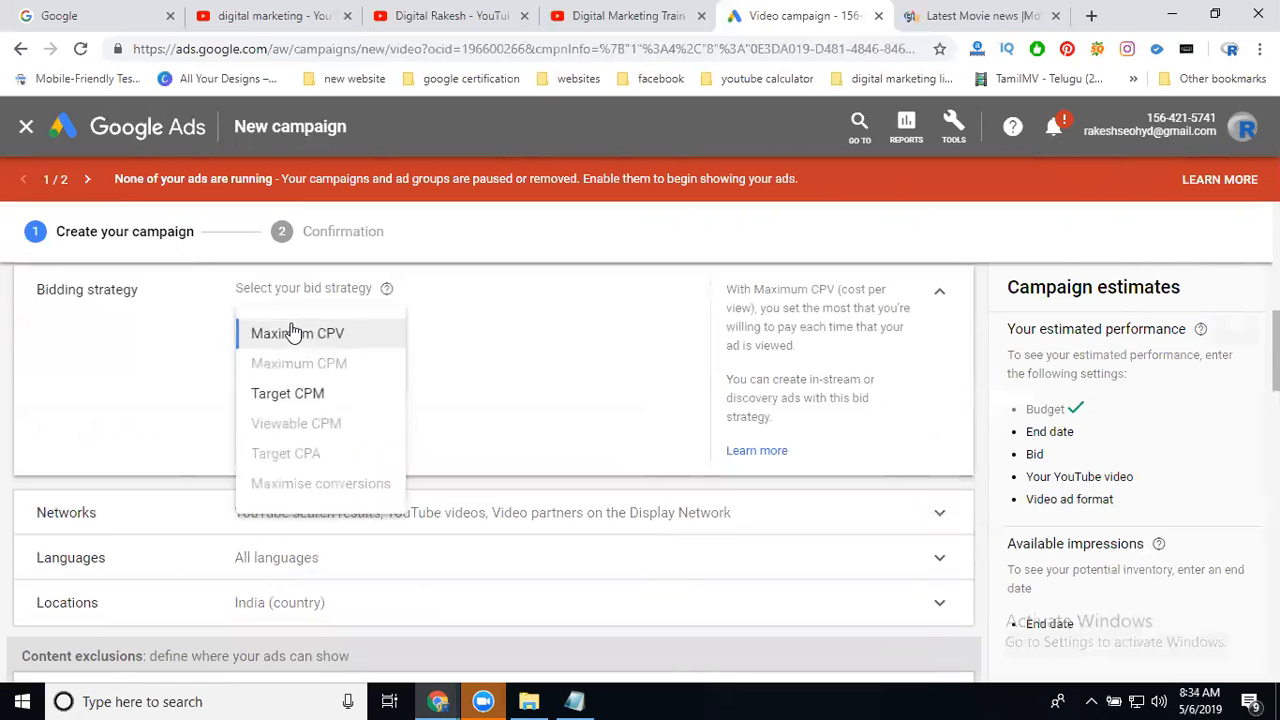
left_click(286, 395)
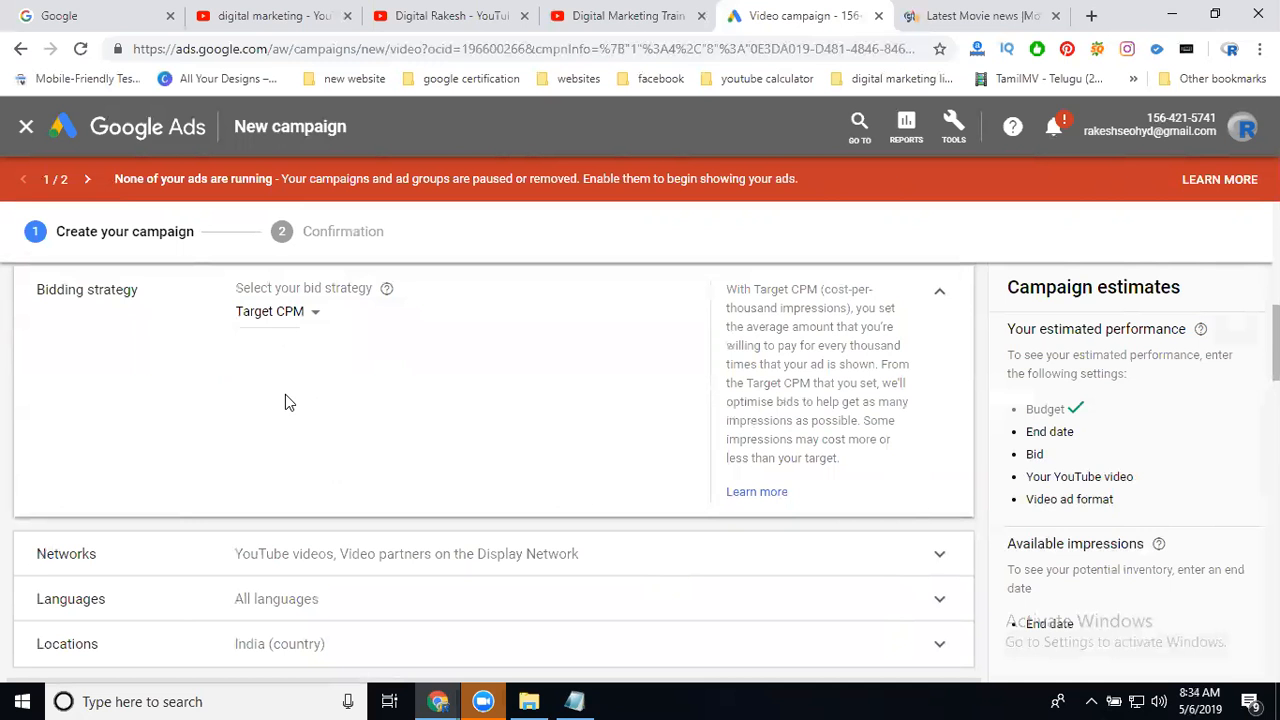
left_click(241, 312)
left_click(245, 340)
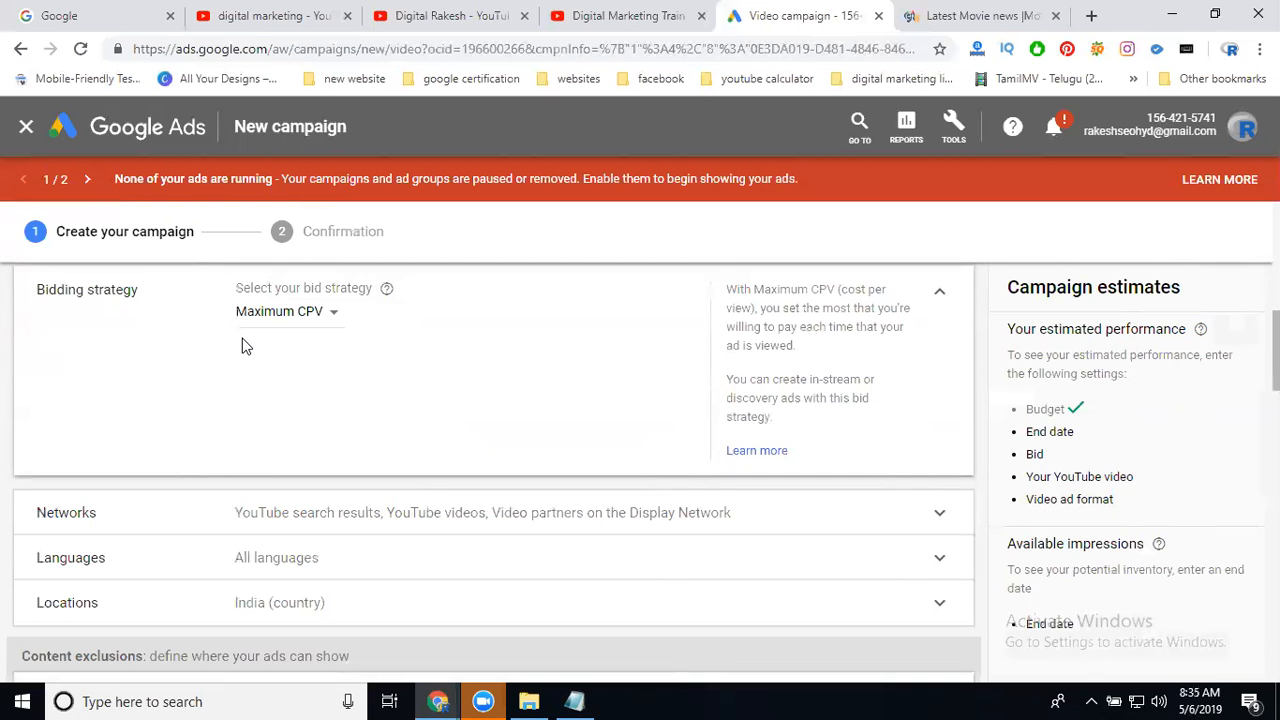
- Examine the campaign's network options and compare them with ad placements in YouTube search results and on the South Reel News website
scroll(250, 350, "down", 2)
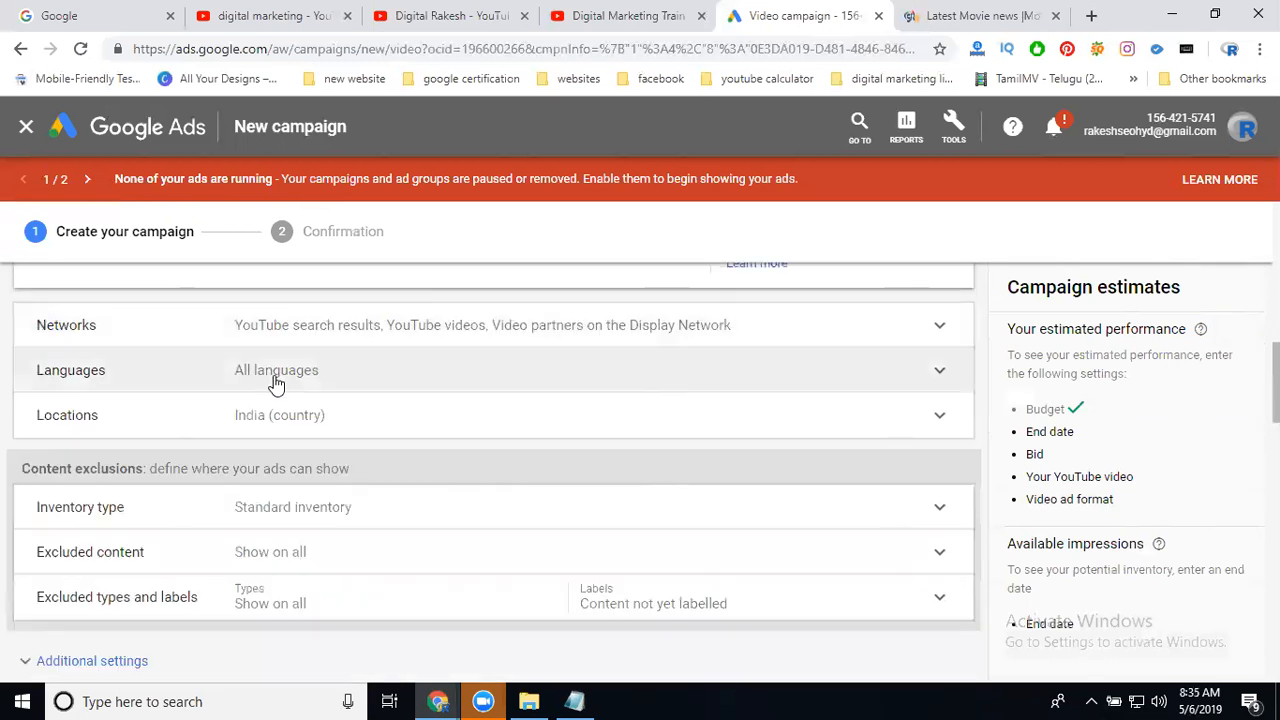
left_click(940, 330)
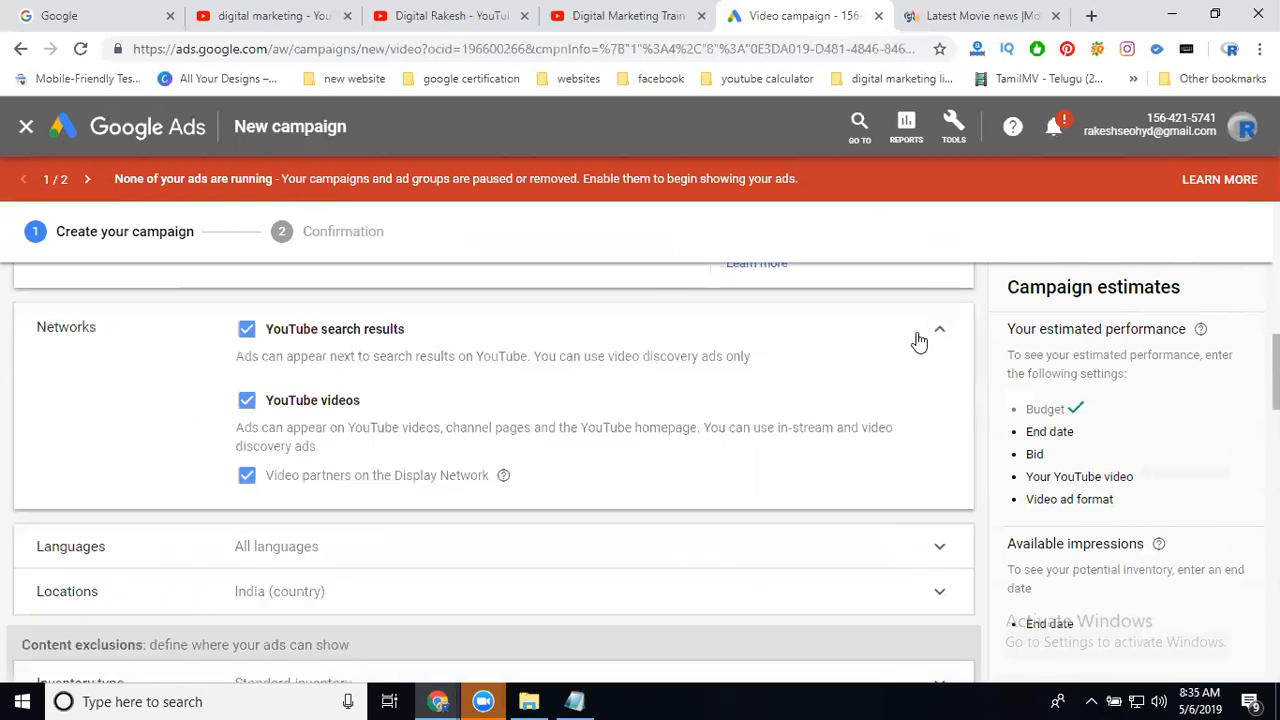
left_click(267, 18)
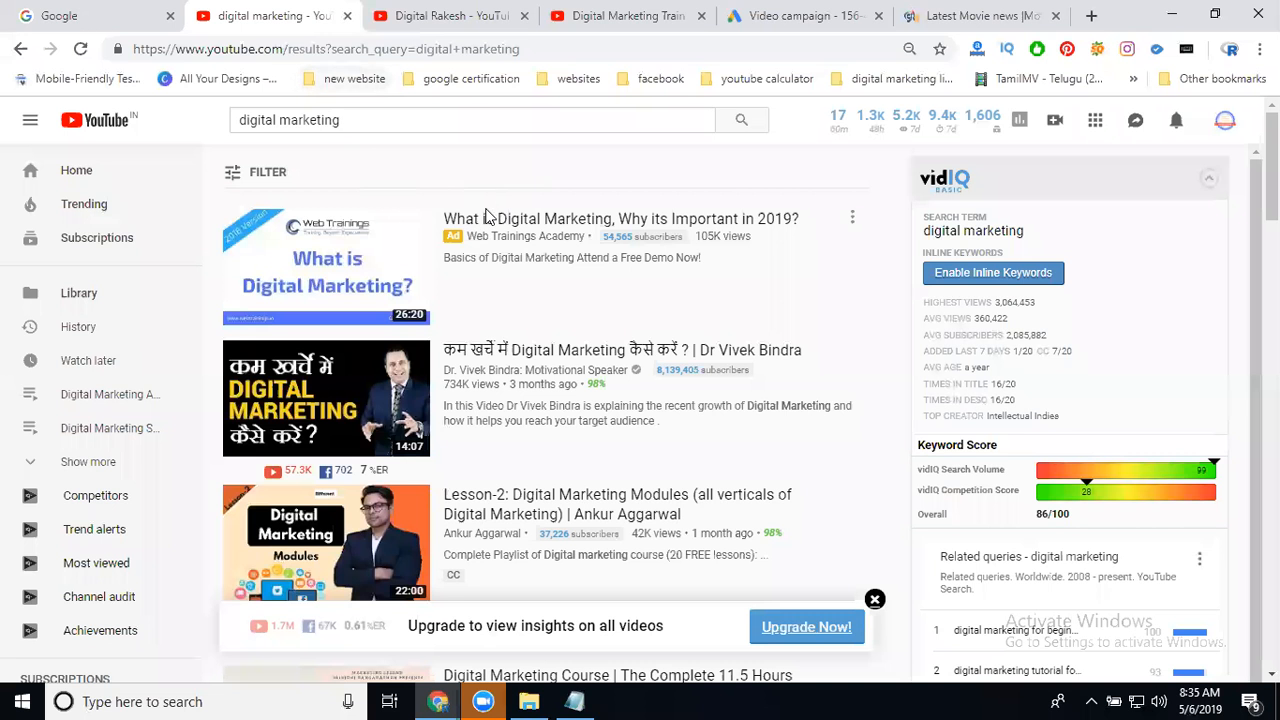
left_click(783, 15)
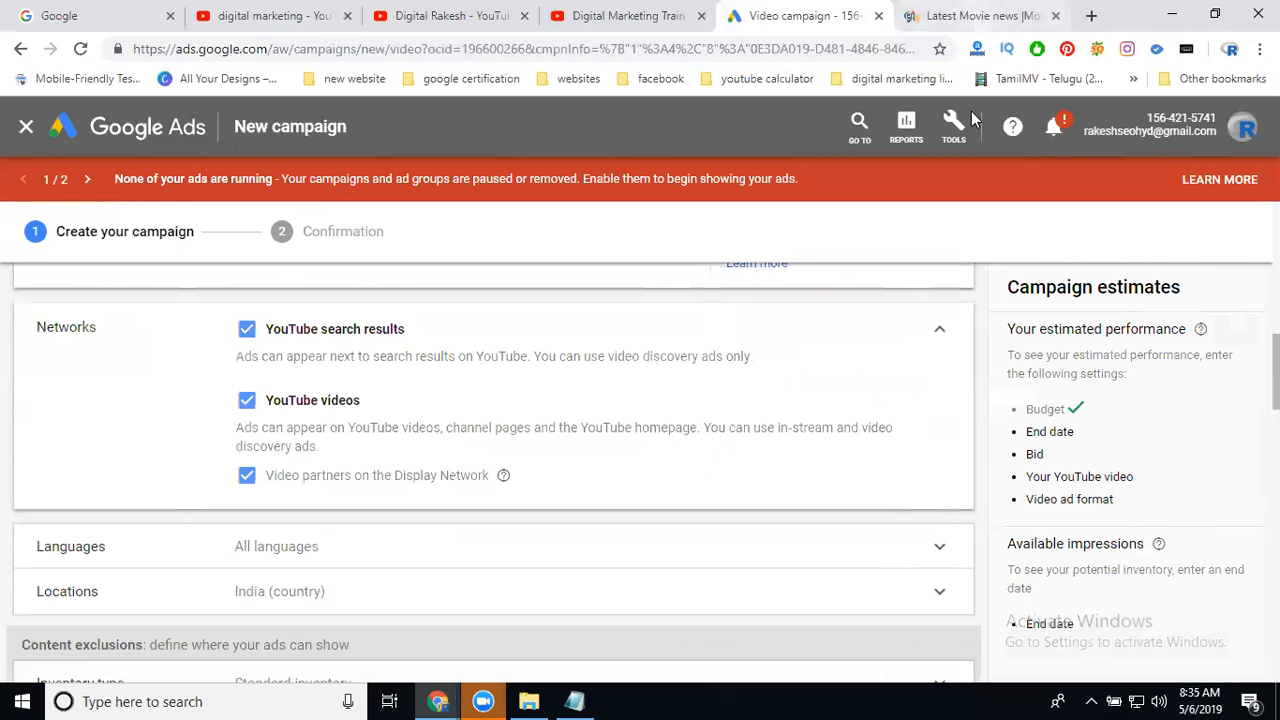
left_click(975, 15)
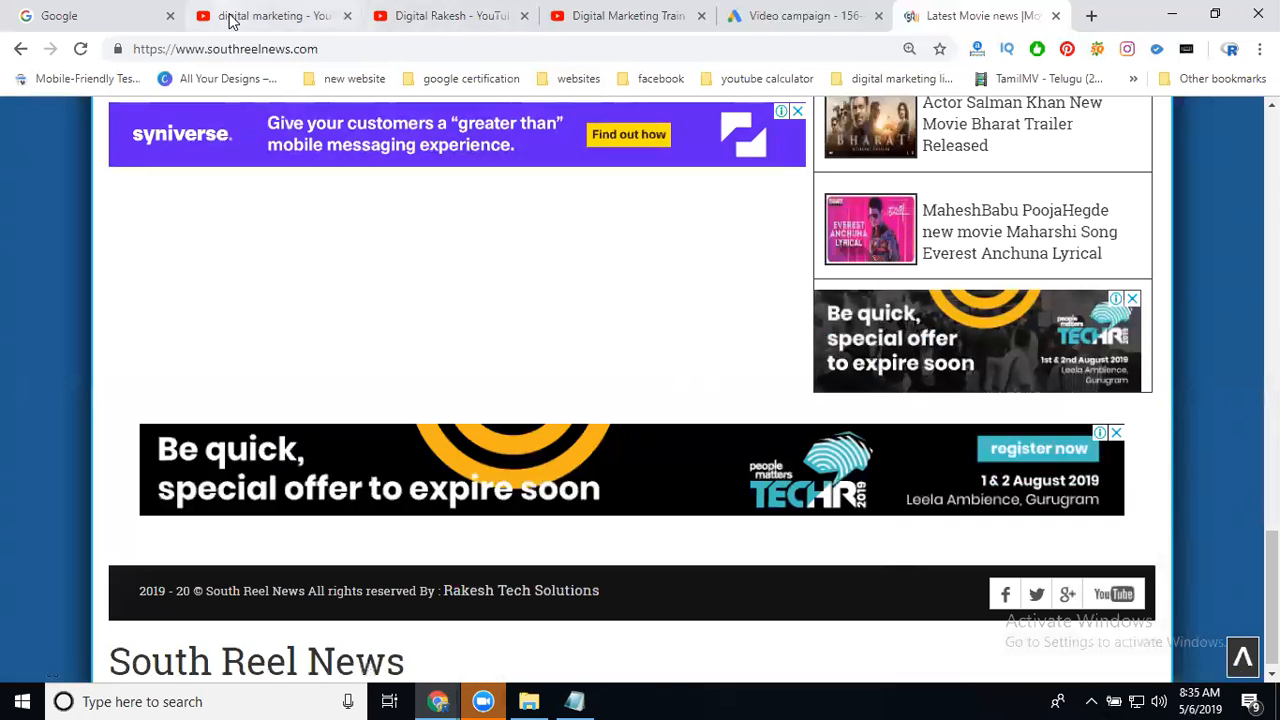
left_click(768, 18)
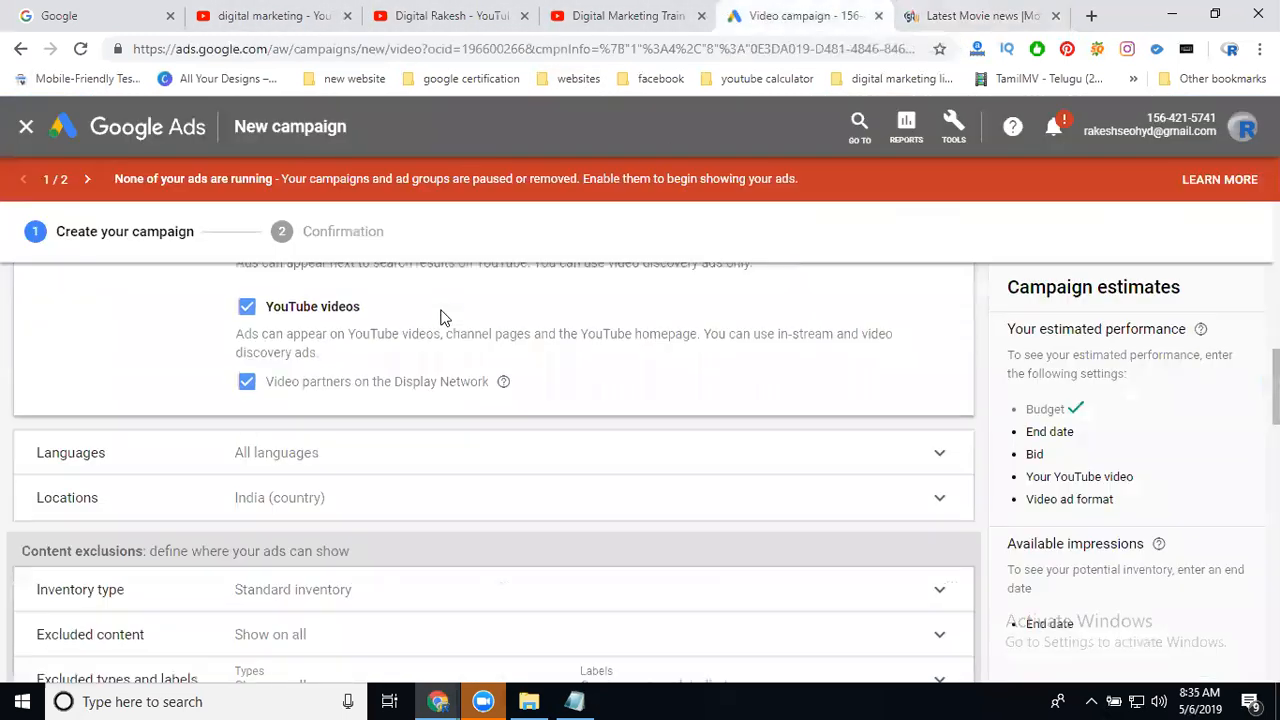
- Restrict the campaign's targeted languages to English
scroll(445, 316, "down", 1)
left_click(934, 366)
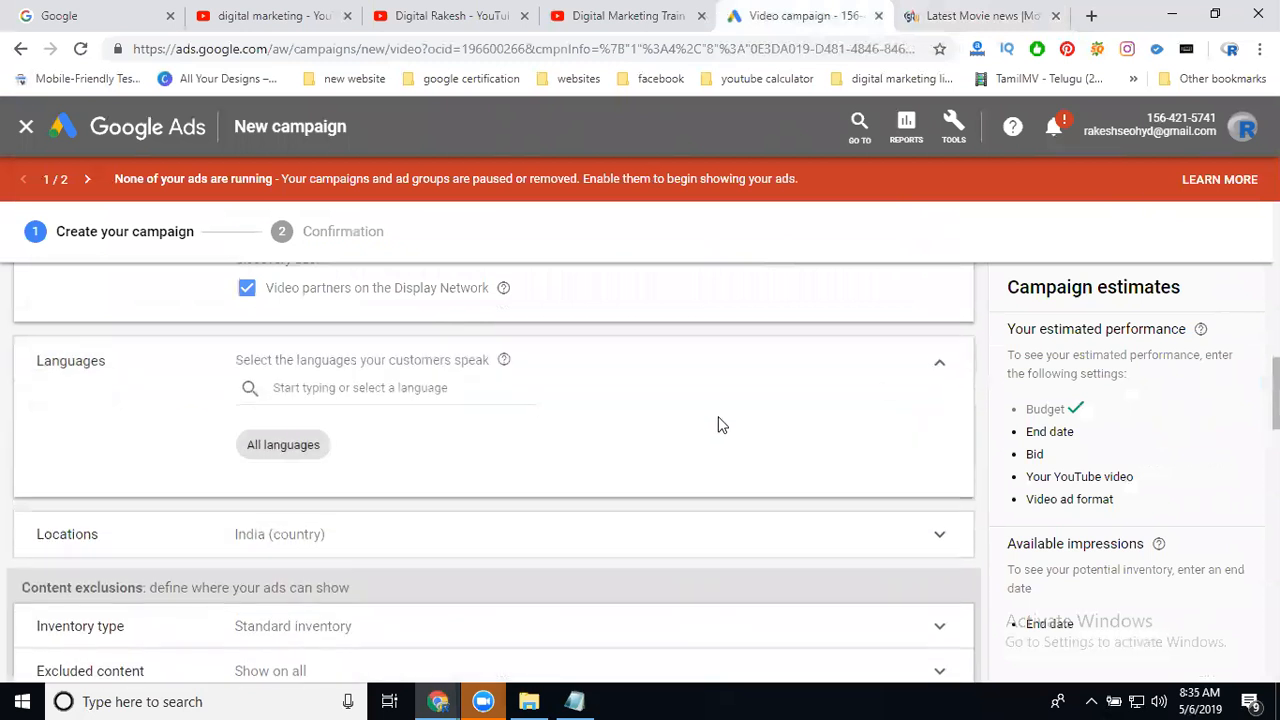
left_click(416, 390)
type("engl")
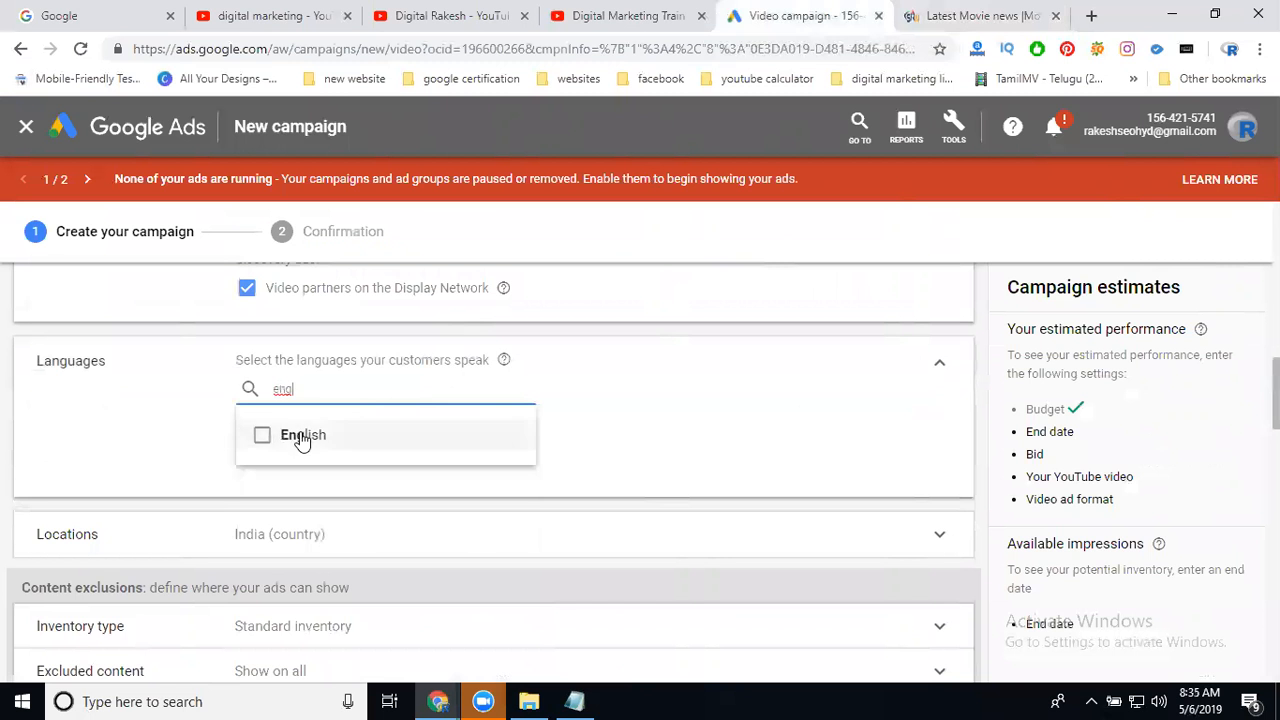
left_click(302, 440)
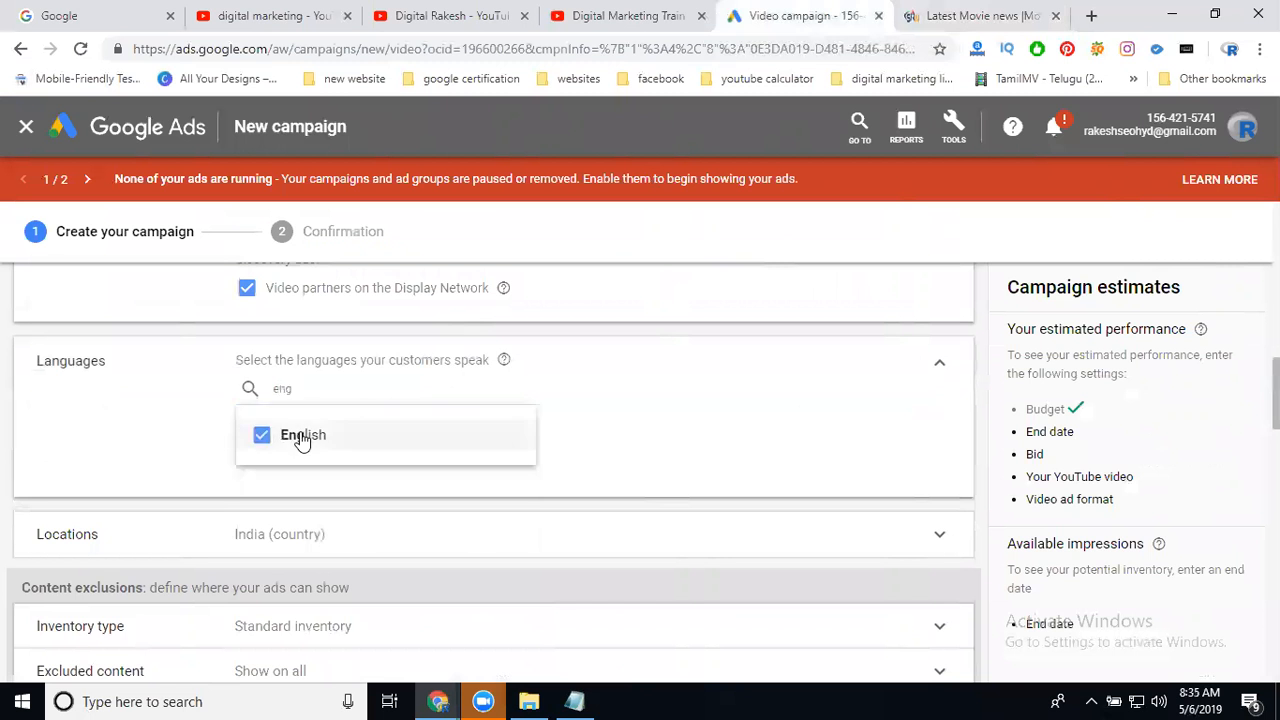
left_click(646, 410)
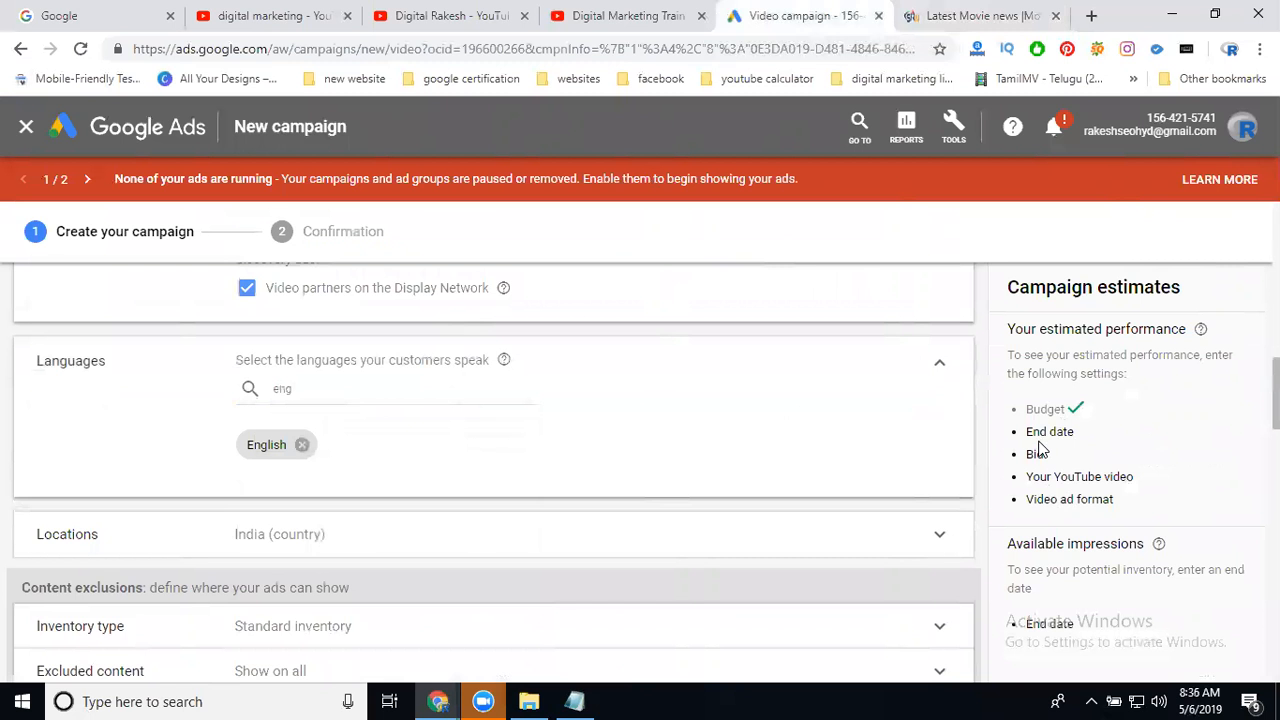
- Set the campaign's end date to 8 May 2019
scroll(431, 440, "up", 3)
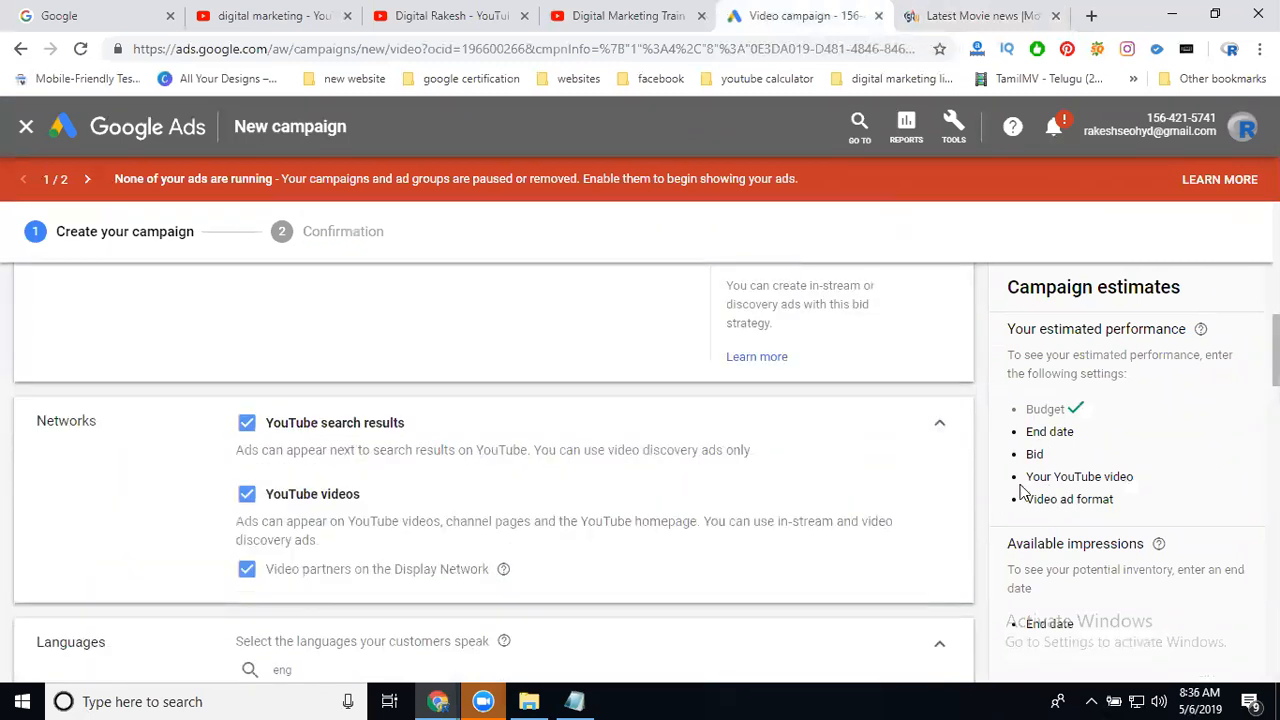
scroll(465, 490, "up", 3)
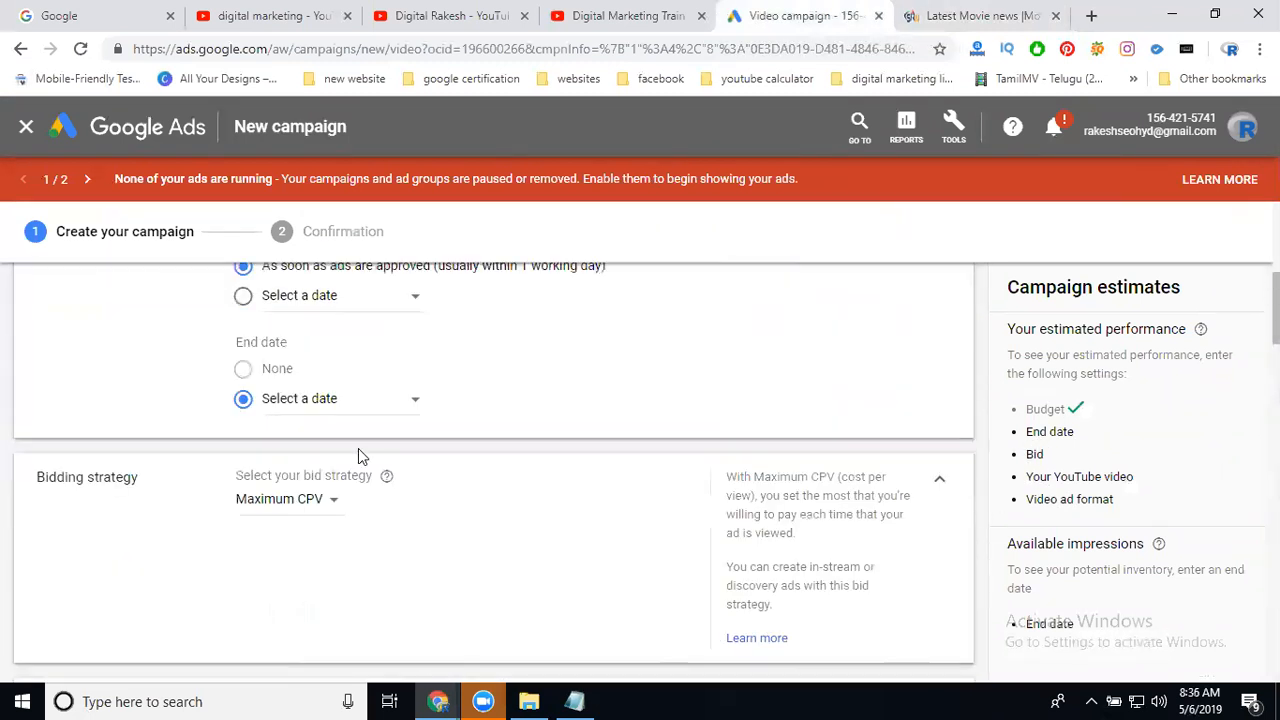
left_click(305, 400)
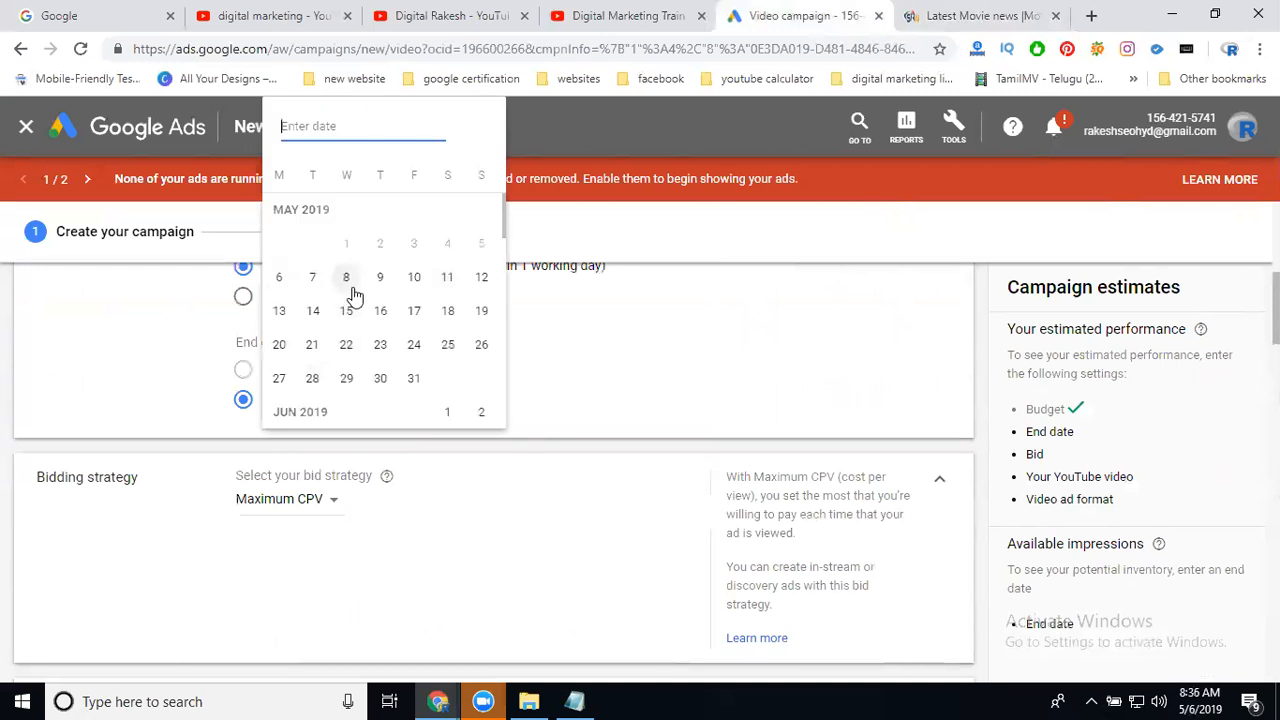
left_click(346, 278)
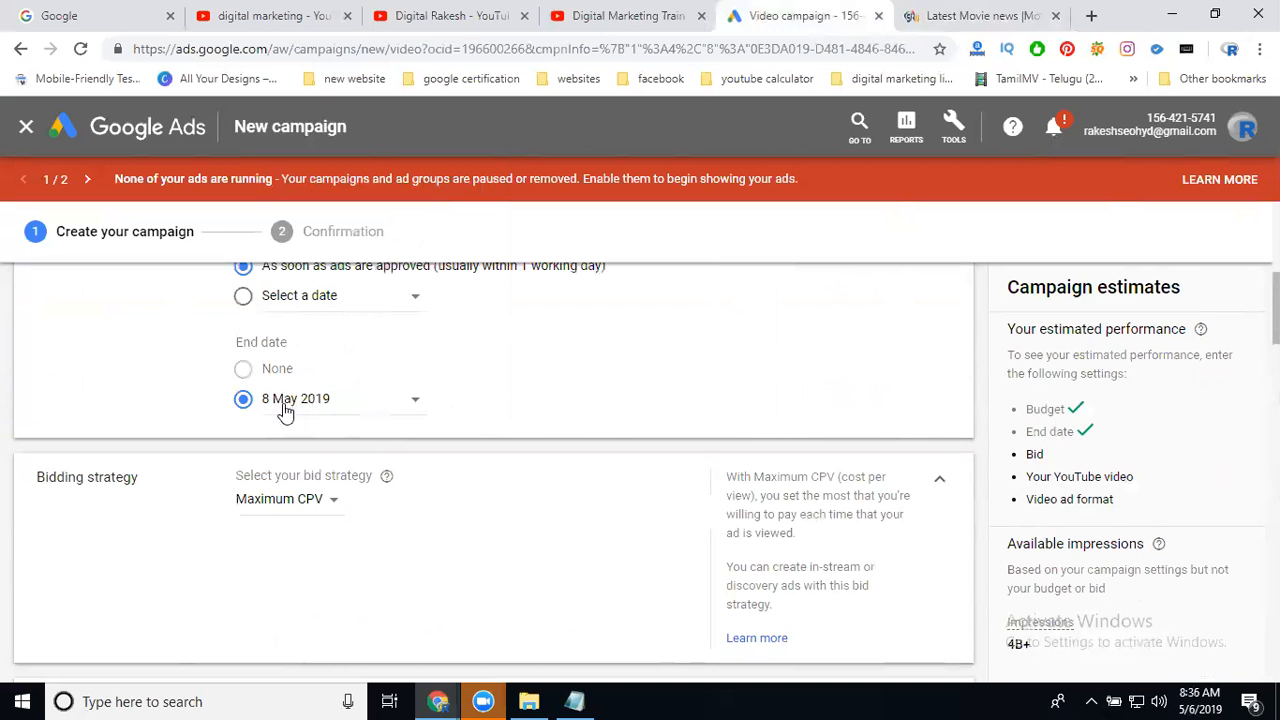
- Target the city of Hyderabad, Telangana, India as the campaign's location
scroll(317, 381, "down", 5)
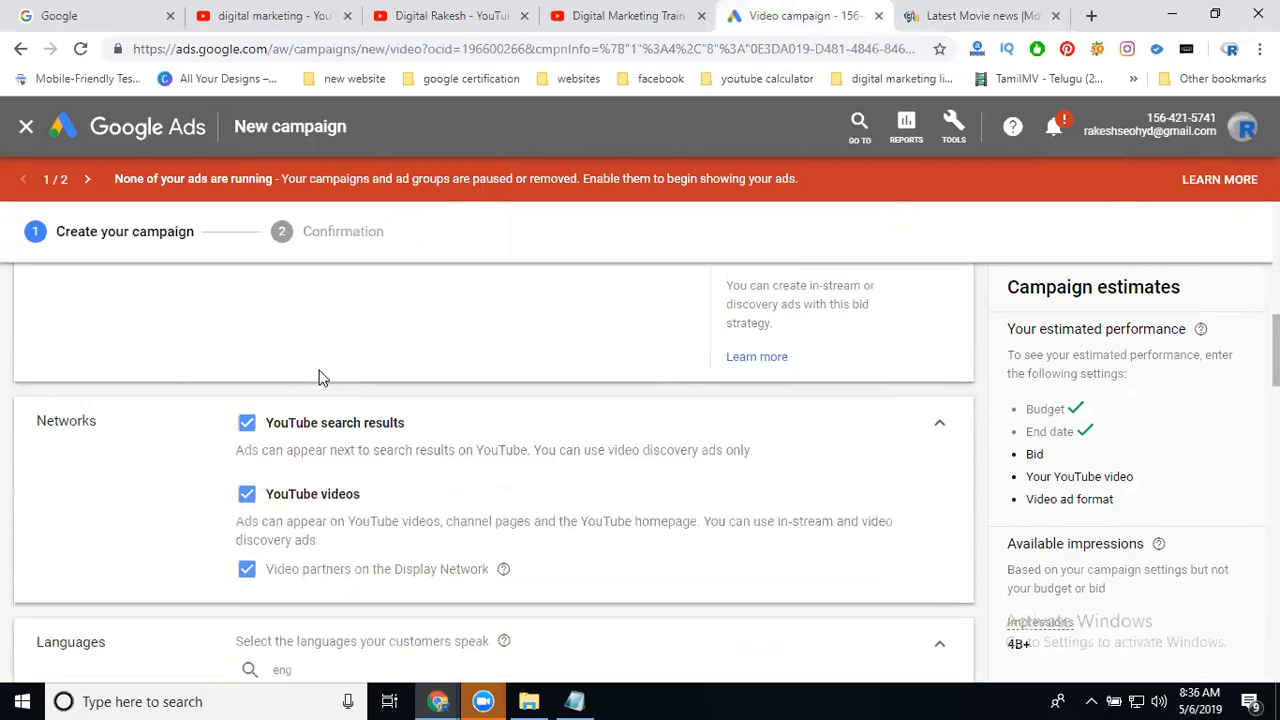
scroll(292, 387, "down", 2)
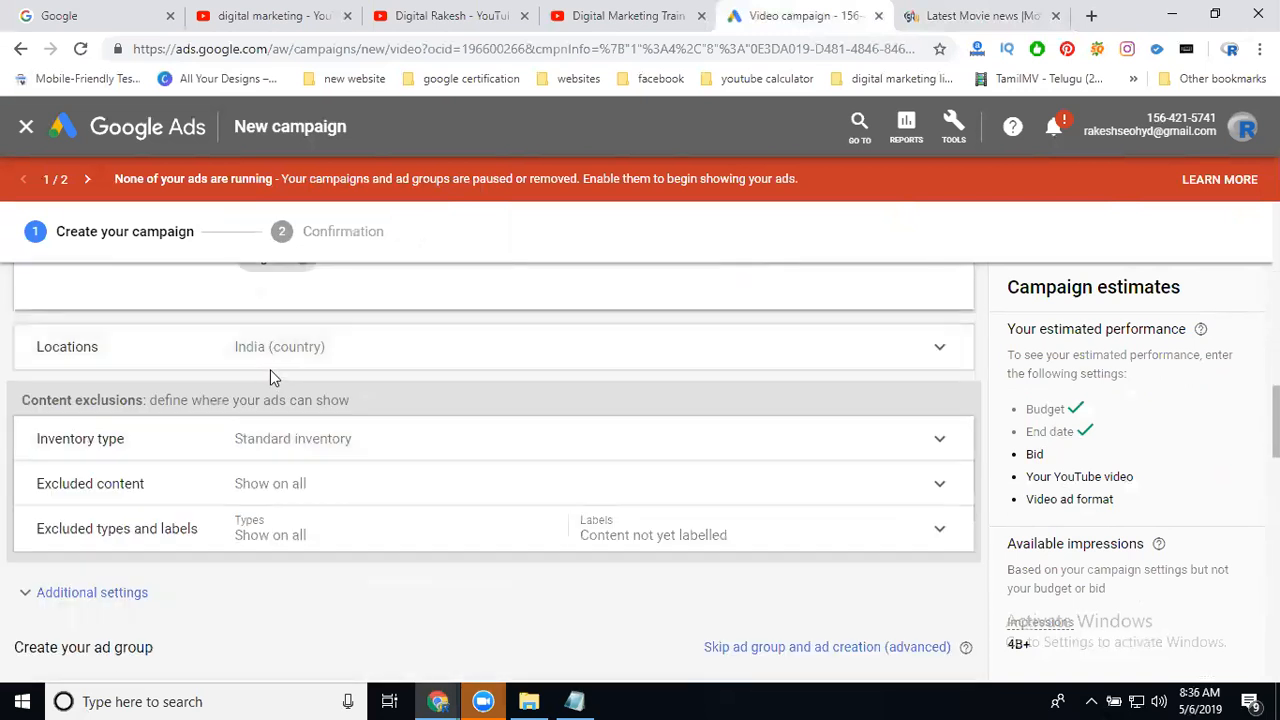
left_click(286, 354)
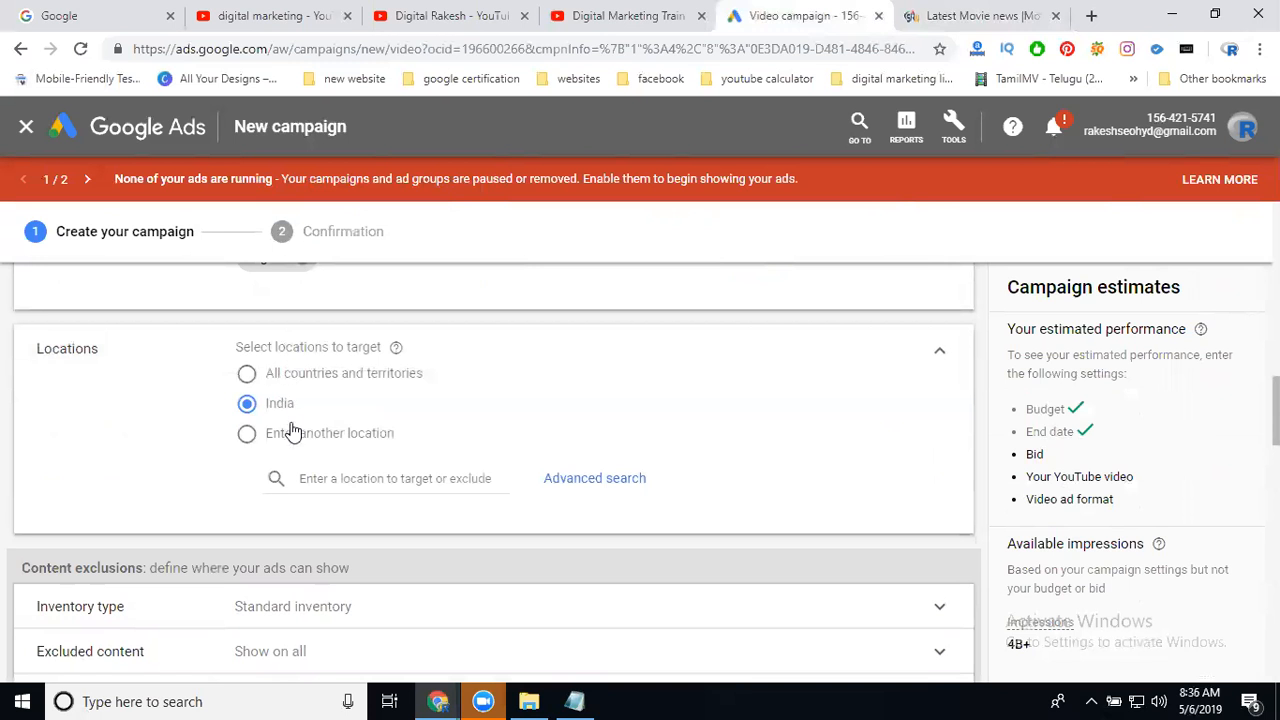
left_click(313, 477)
type("hydera")
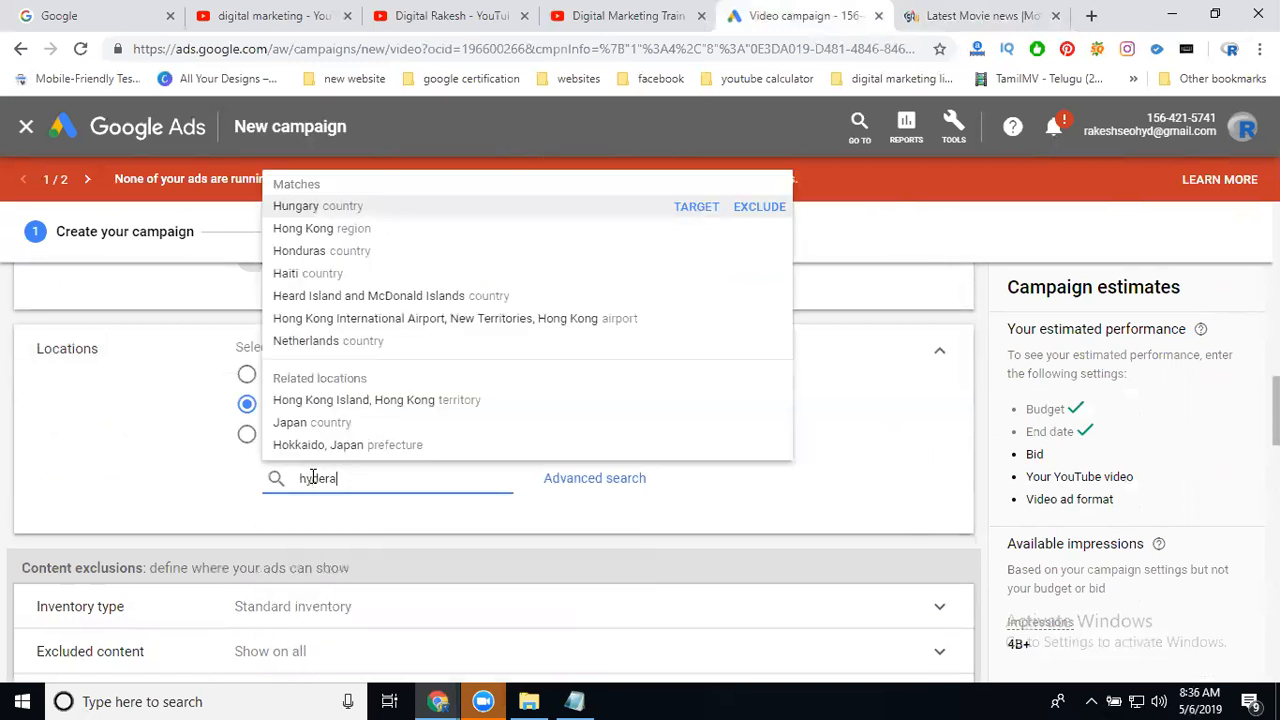
type("bad")
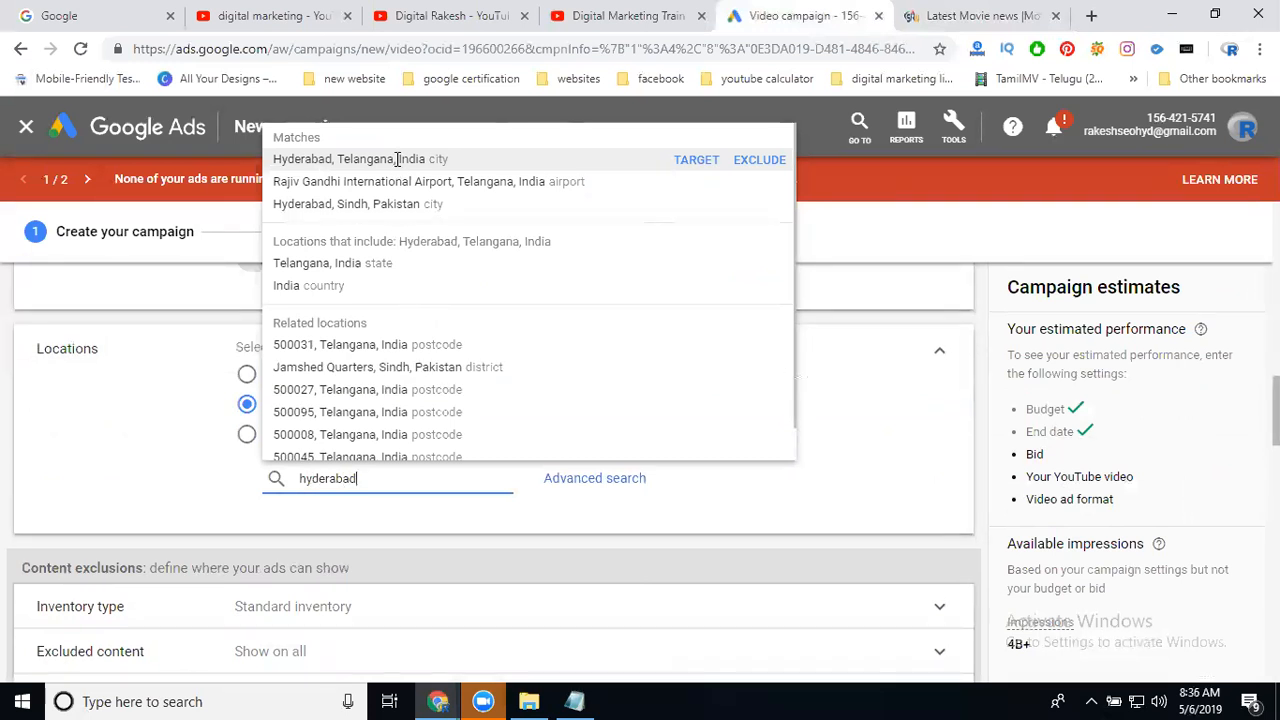
left_click(397, 159)
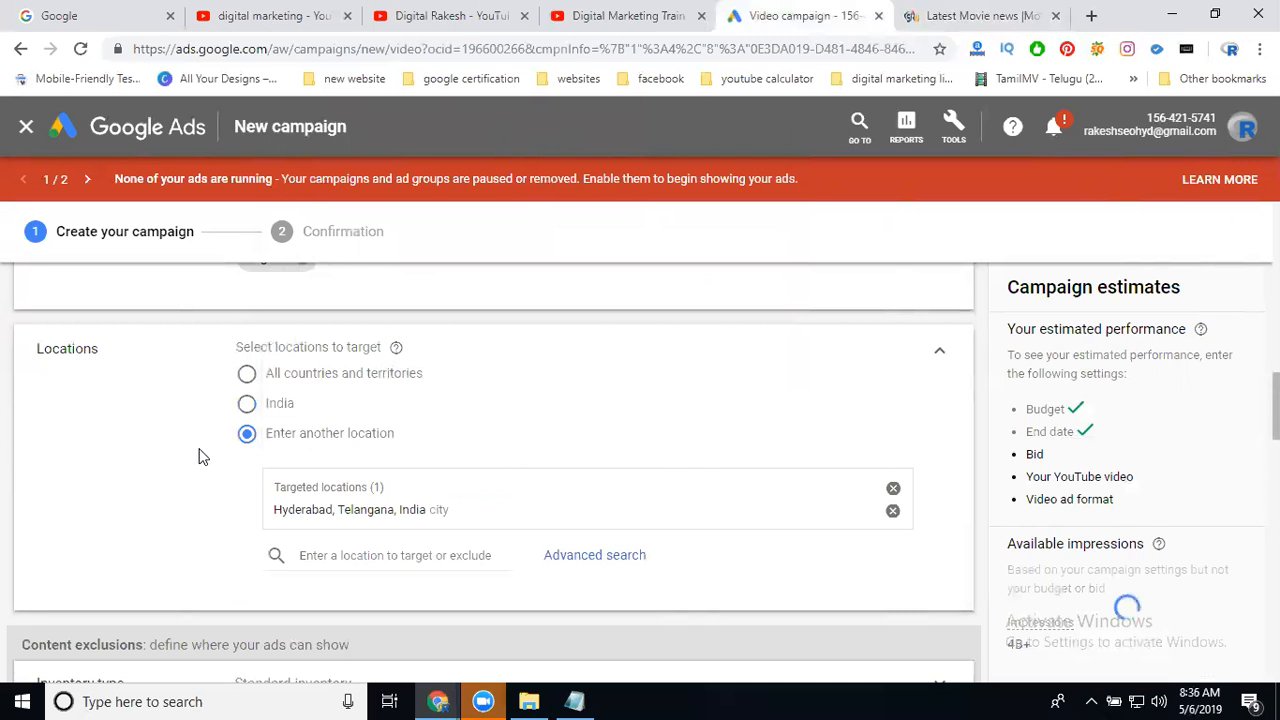
- Review the inventory type choices under the content exclusions and read the explanation of Standard inventory
scroll(199, 457, "down", 3)
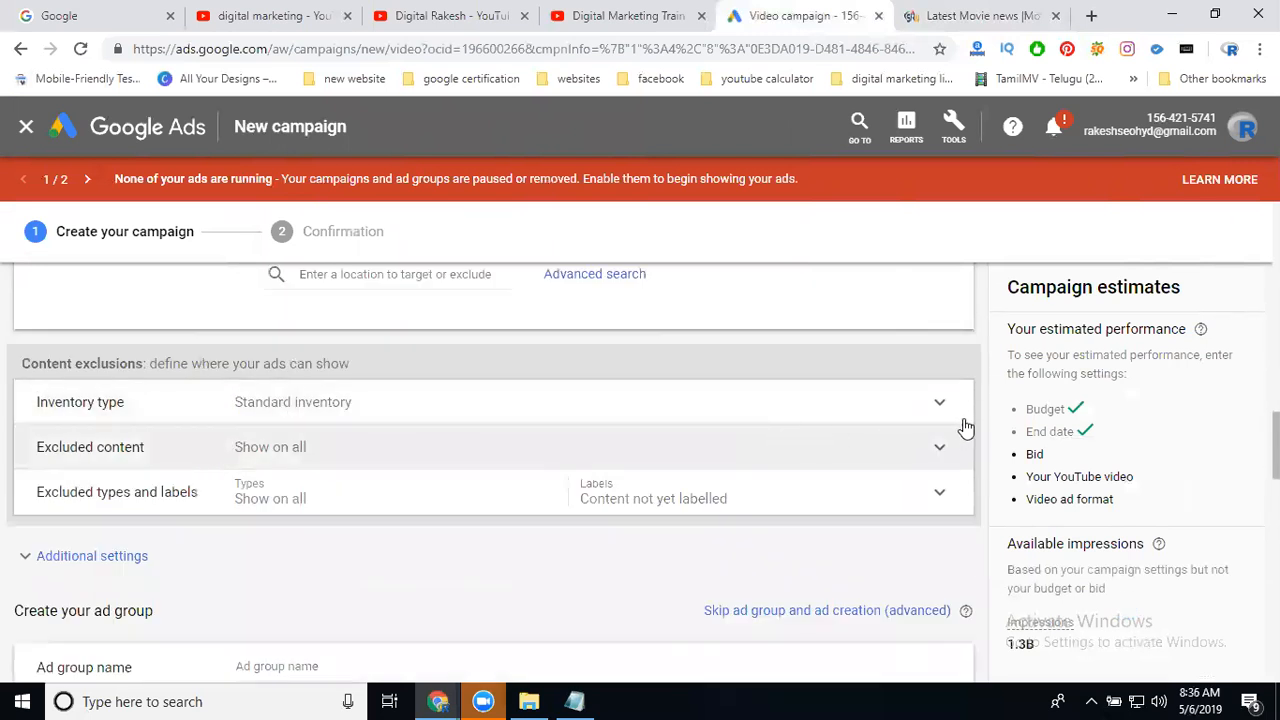
left_click(937, 405)
scroll(566, 503, "down", 1)
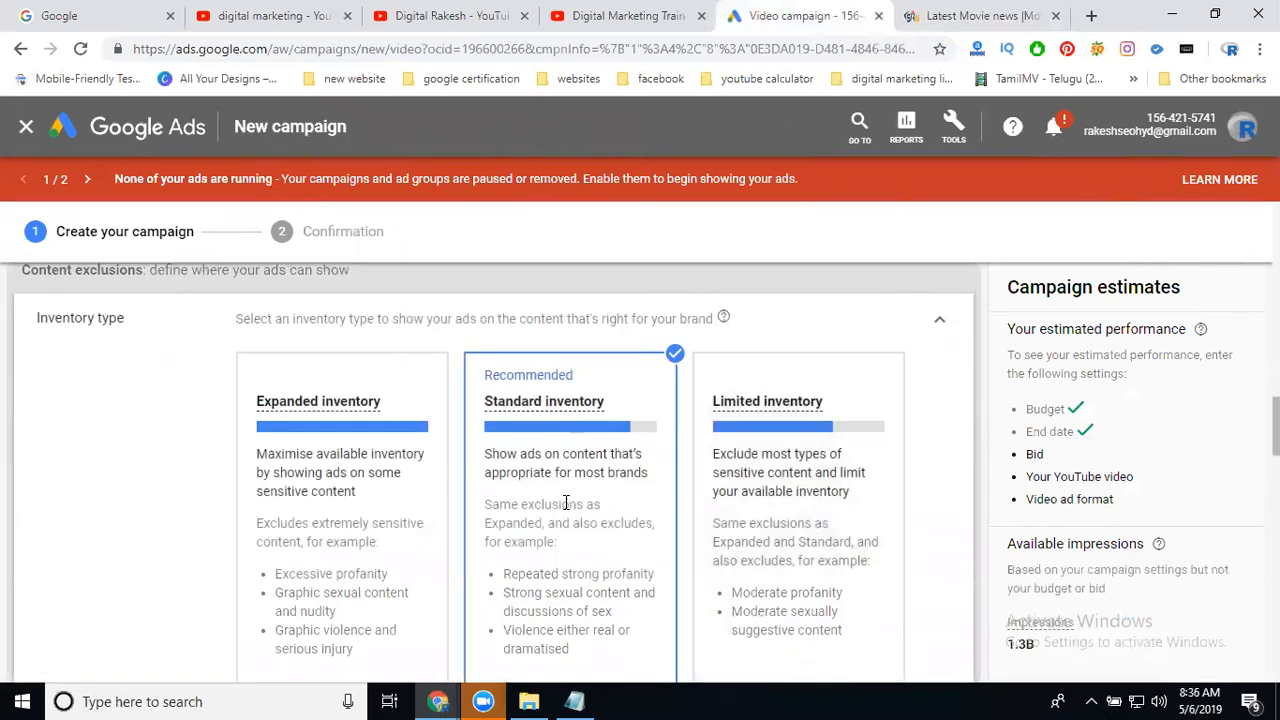
mouse_move(552, 401)
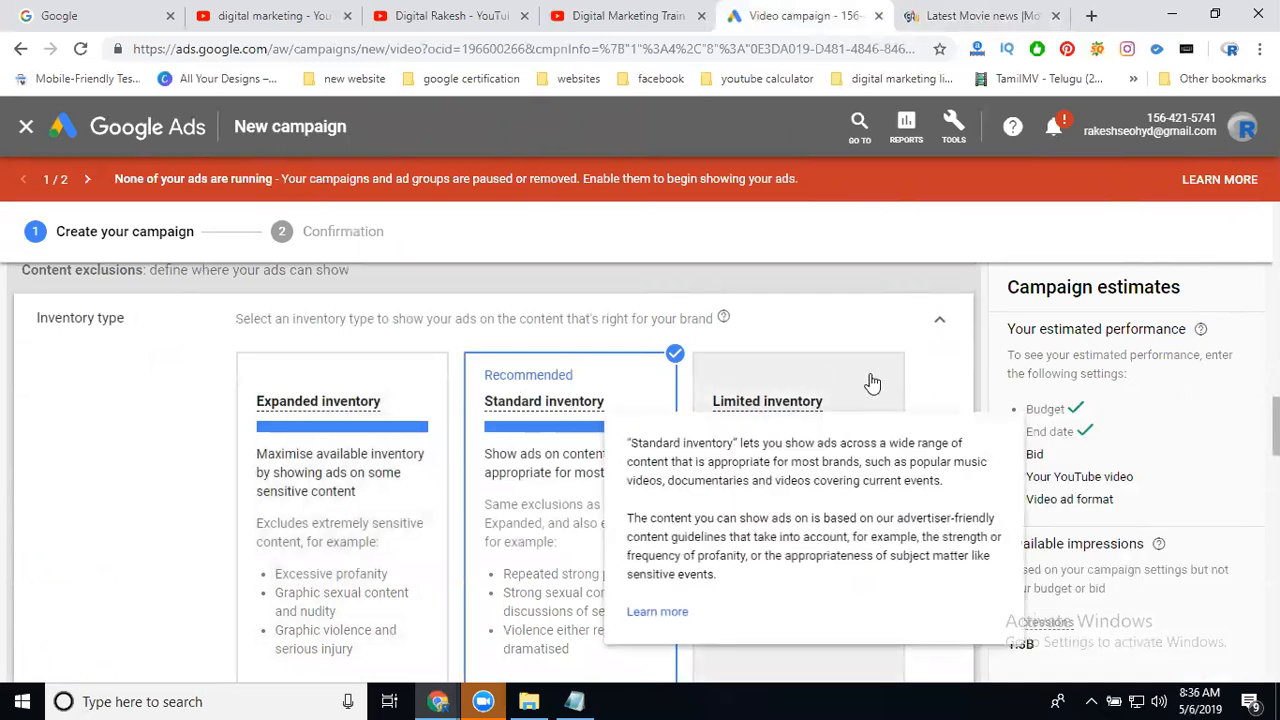
left_click(942, 322)
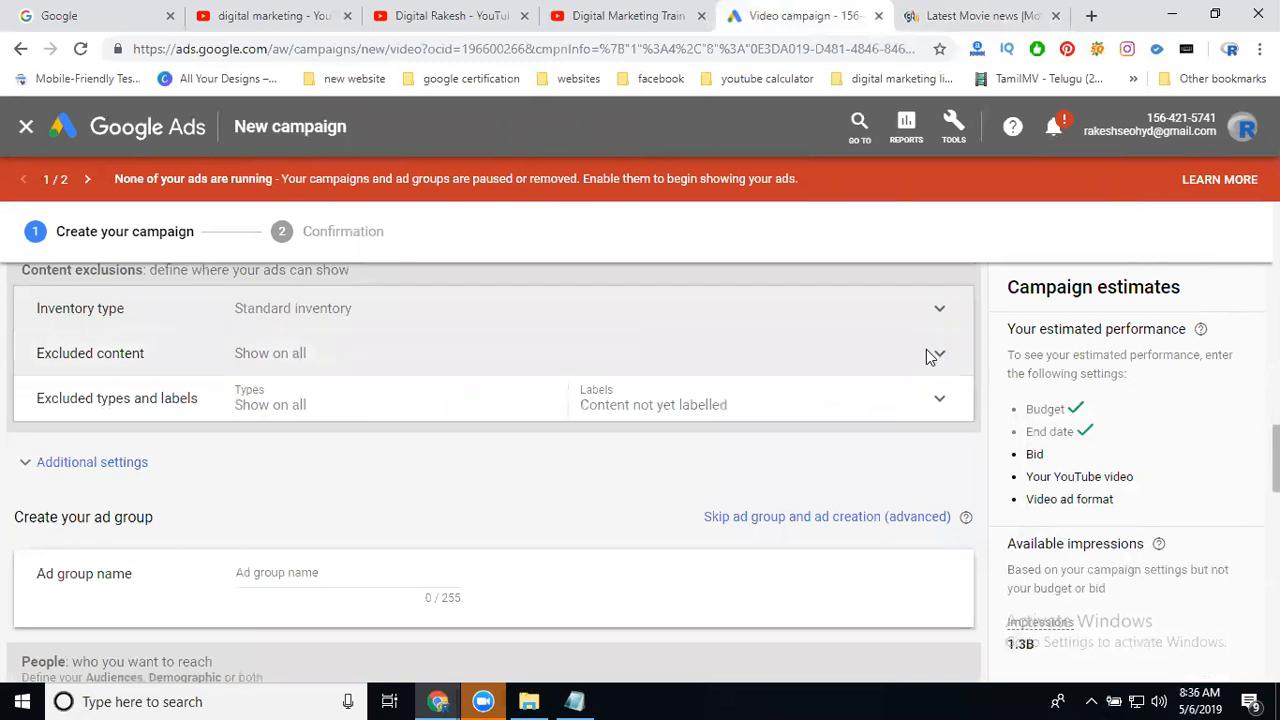
- Review the sensitive content categories that can be excluded from the campaign
left_click(930, 355)
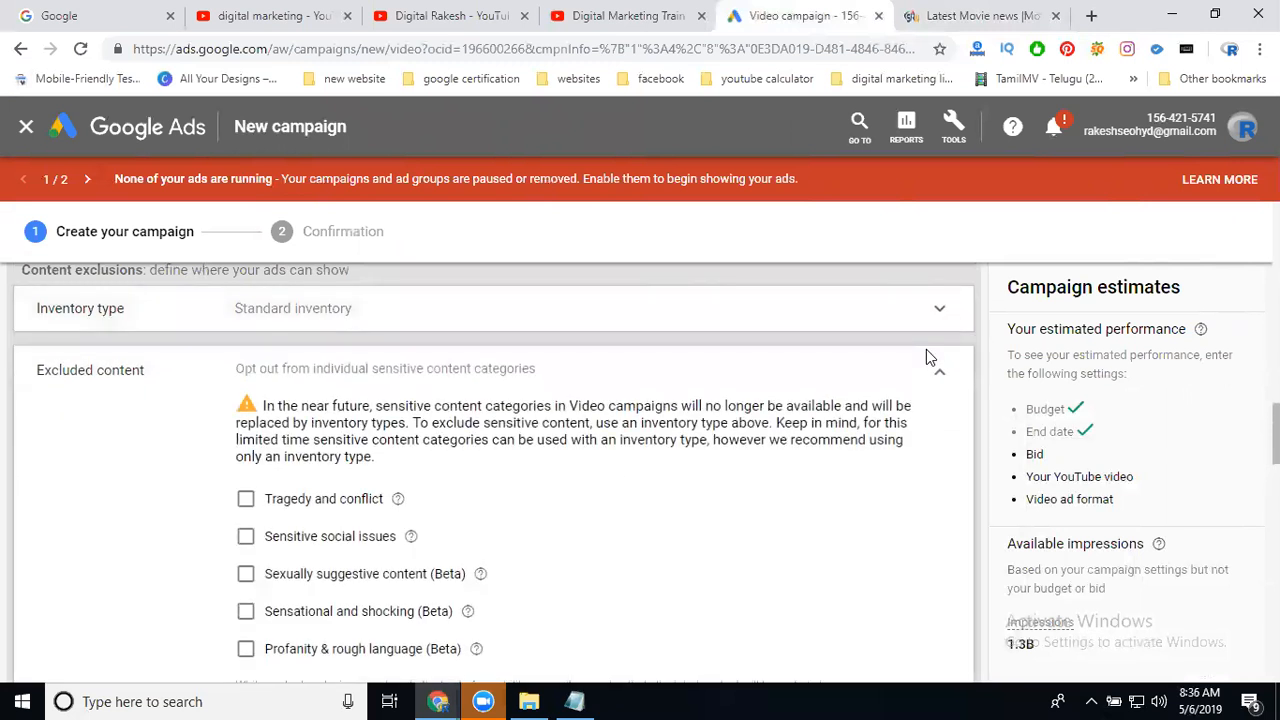
scroll(938, 383, "down", 2)
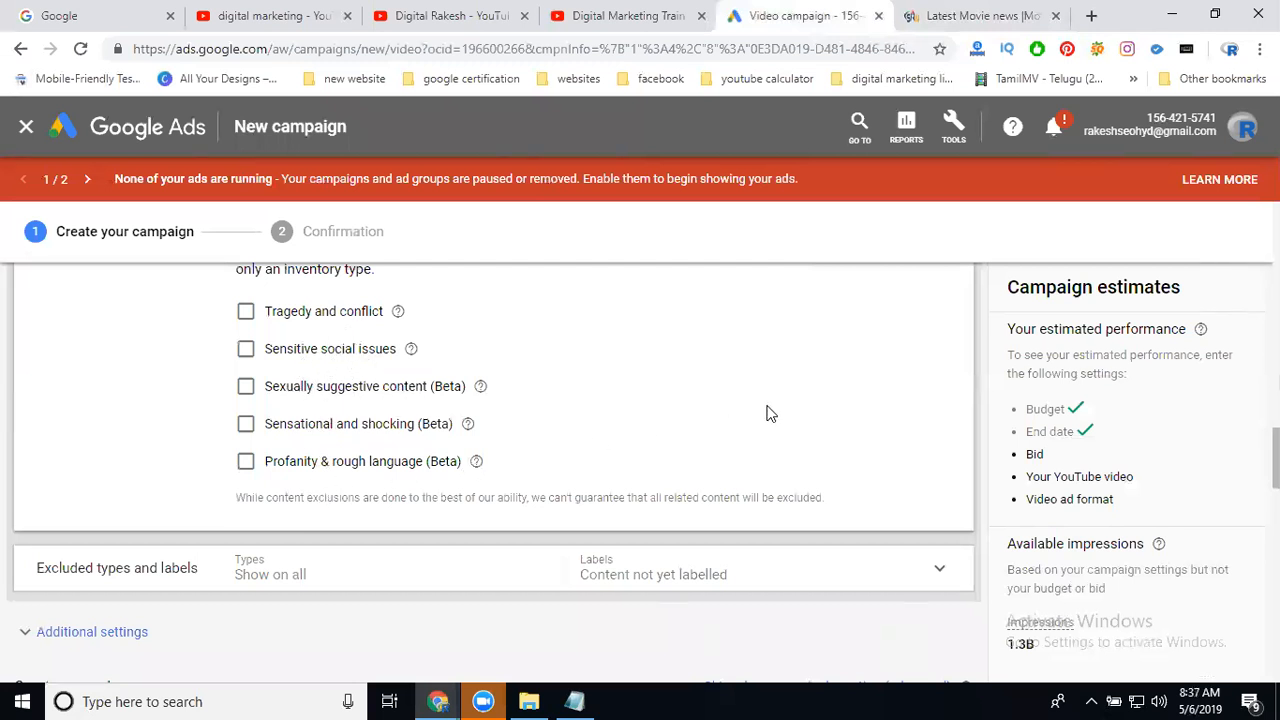
scroll(772, 414, "up", 1)
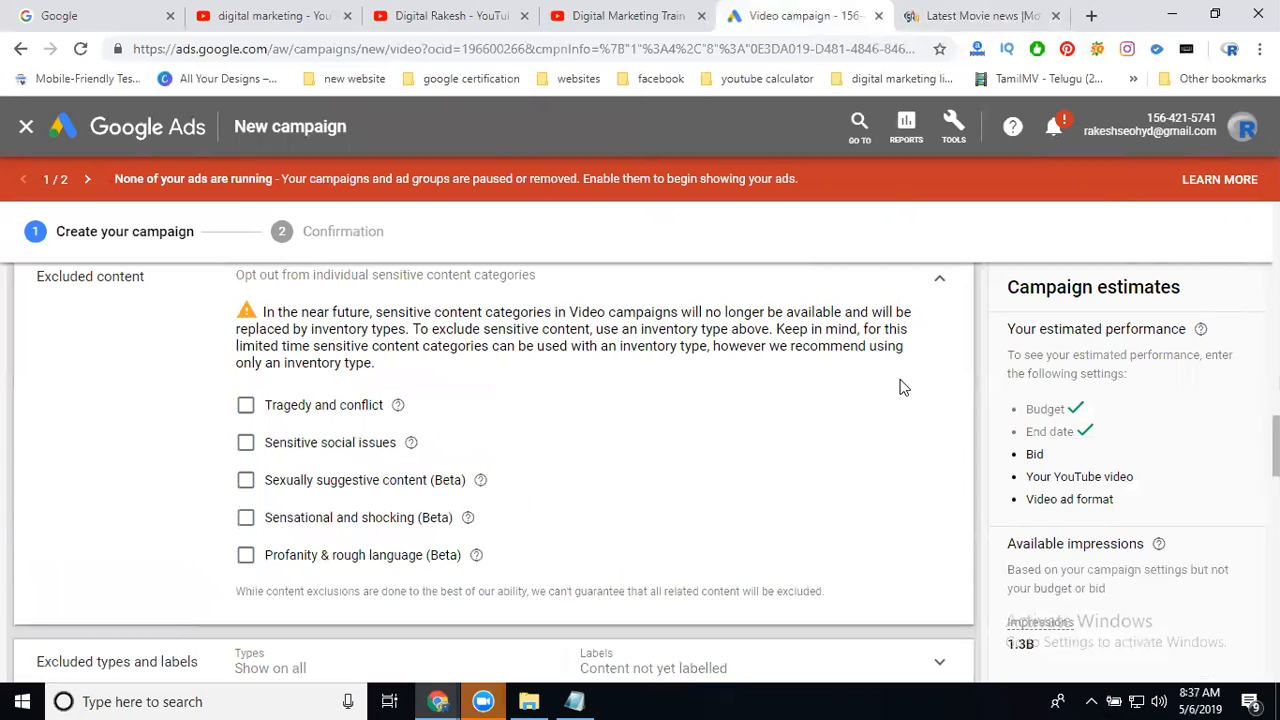
left_click(946, 287)
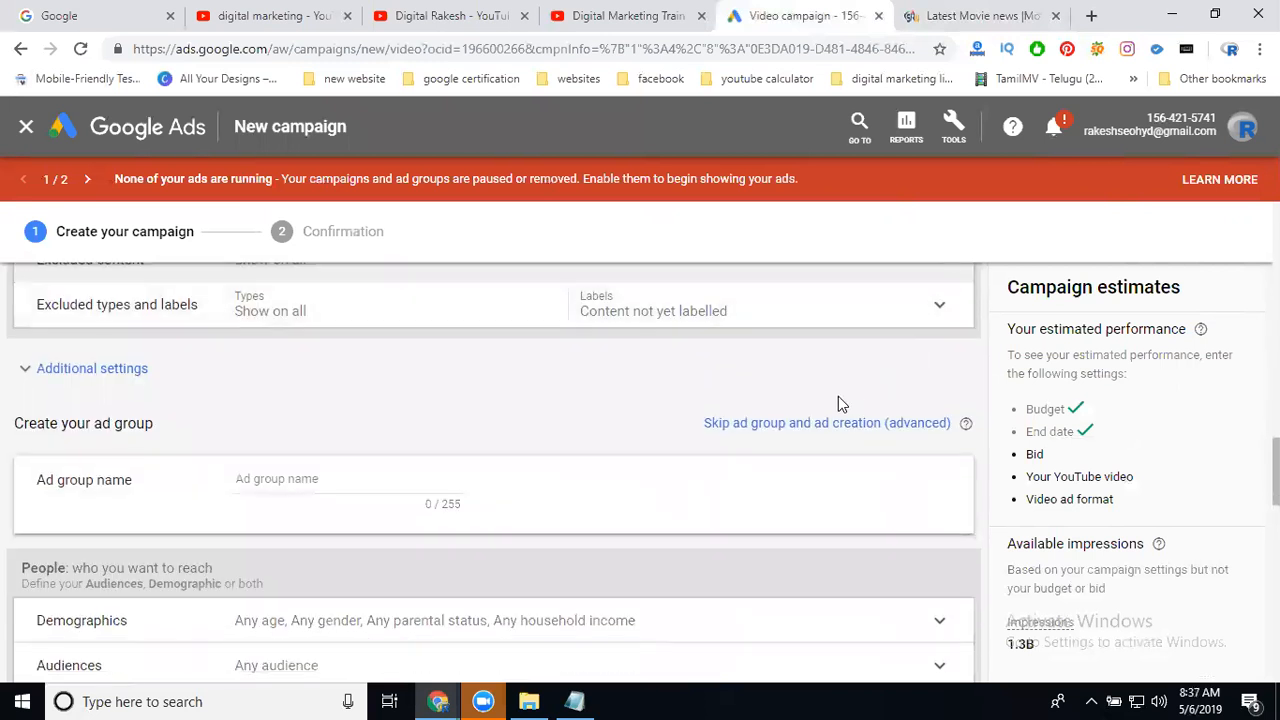
scroll(838, 397, "up", 1)
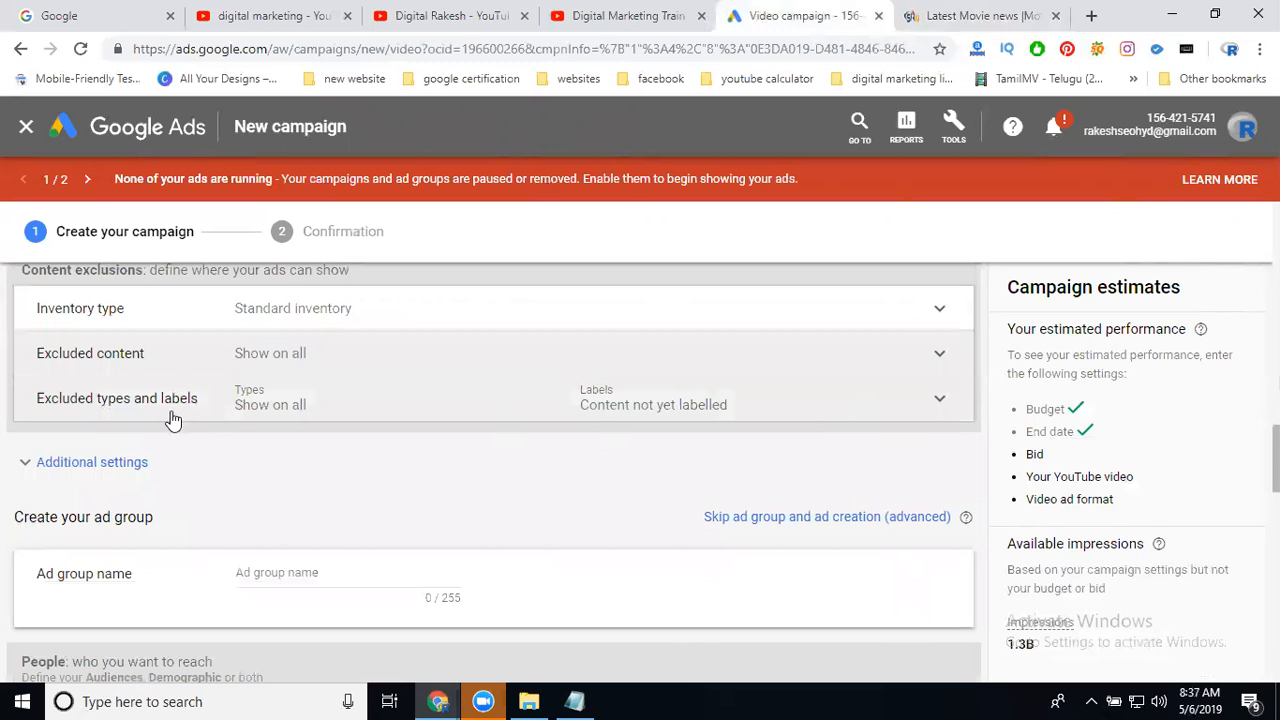
- Return from the presentation to the video campaign setup in Chrome and name the ad group "dm demo"
scroll(243, 432, "down", 2)
left_click(273, 388)
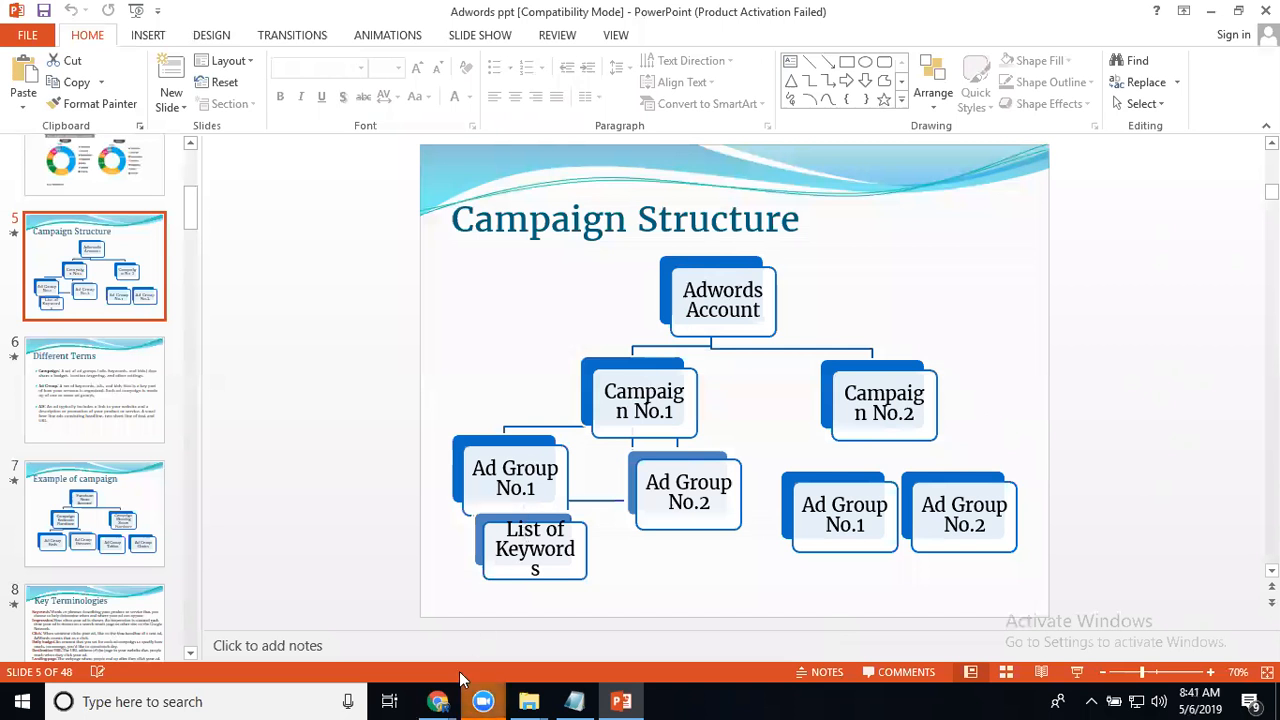
mouse_move(449, 700)
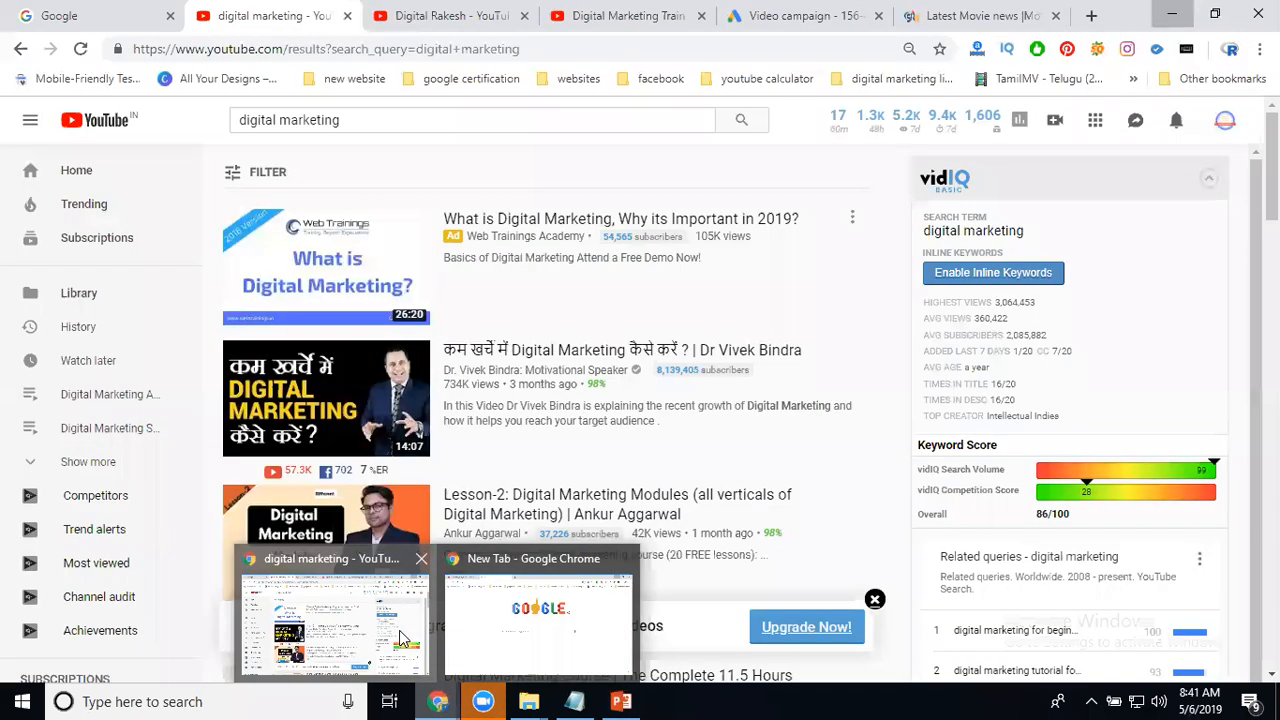
left_click(335, 615)
left_click(766, 12)
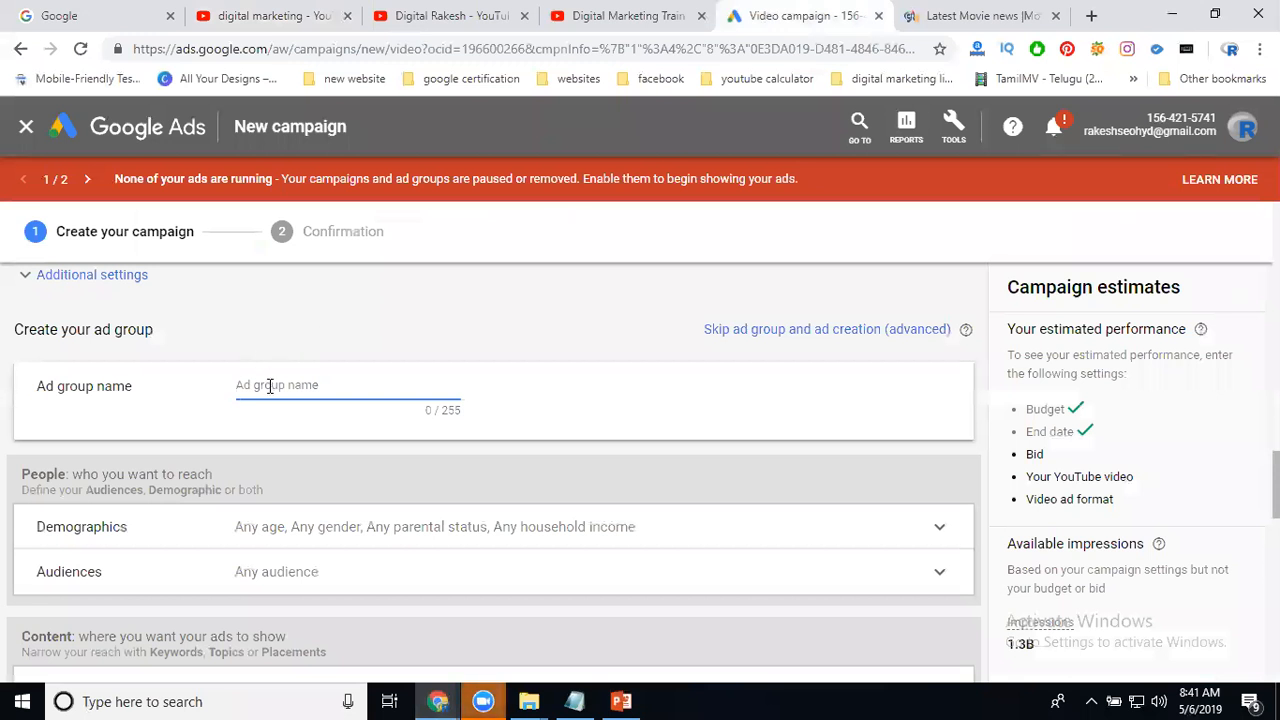
type("dm demo")
- Exclude ages 55 - 64 and 65+, unknown parental status and unknown household income from the ad group's demographic targeting
scroll(374, 374, "down", 2)
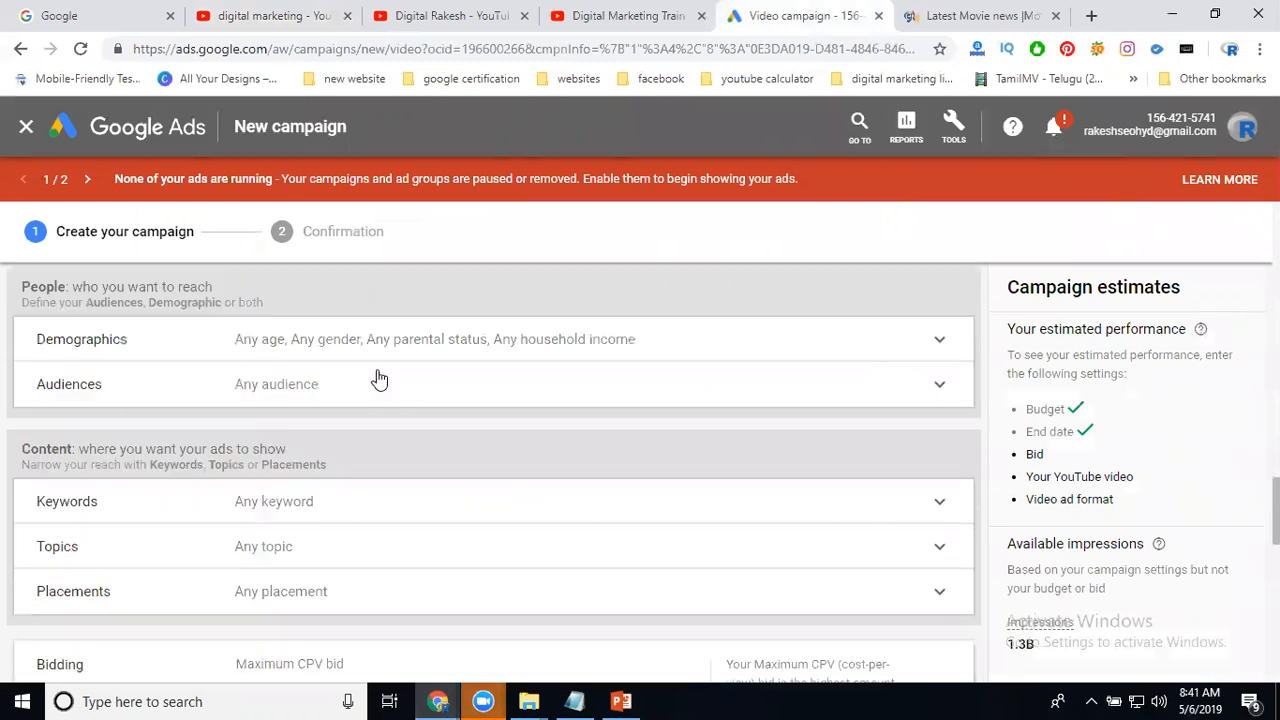
left_click(937, 345)
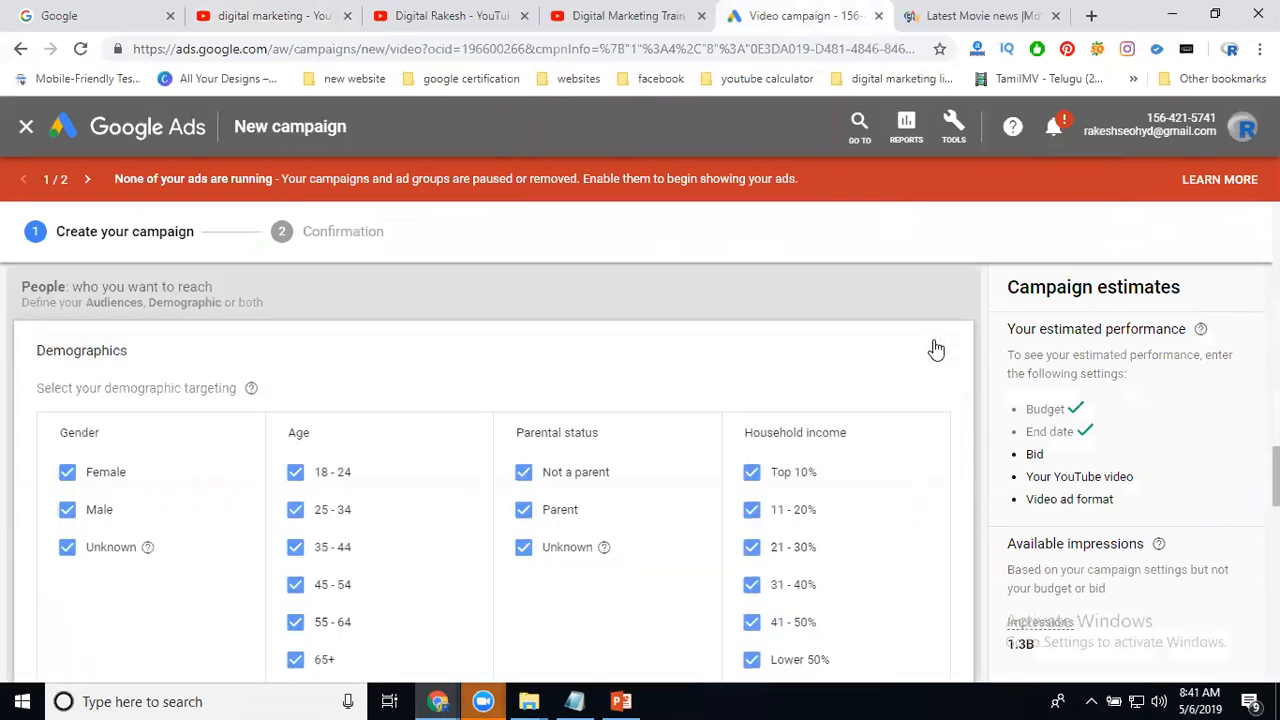
scroll(400, 428, "down", 2)
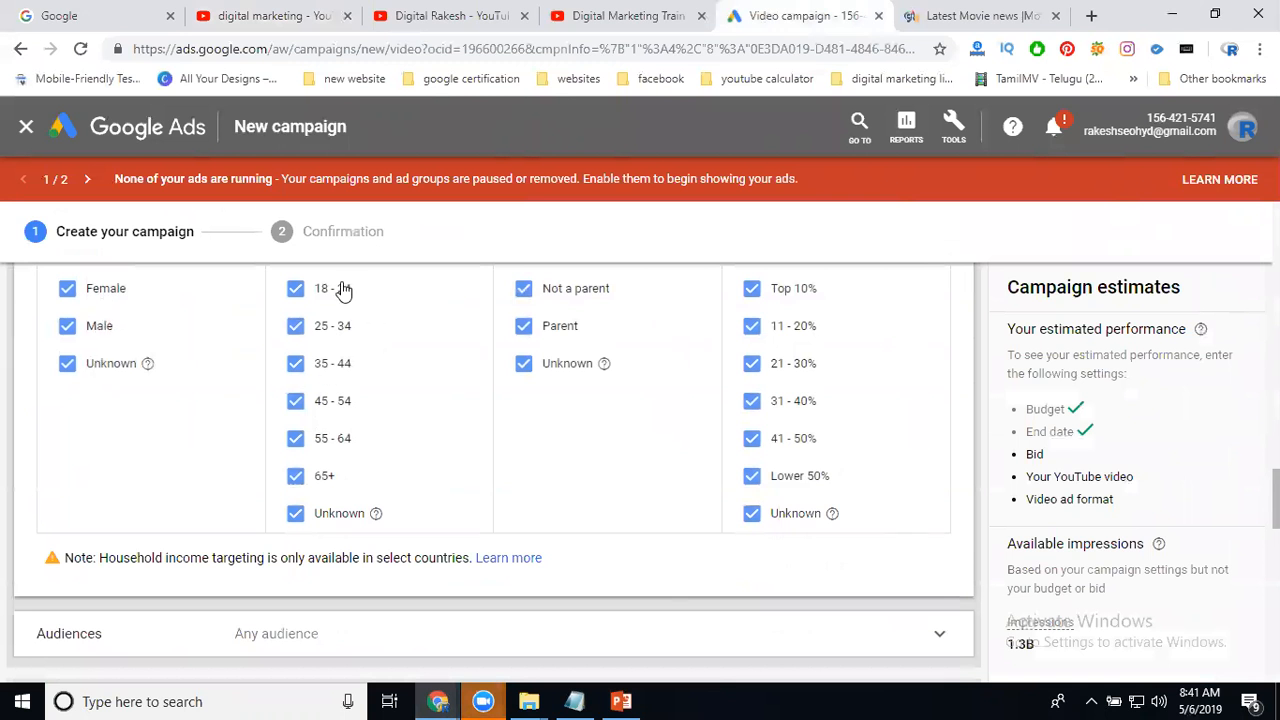
left_click(322, 476)
left_click(330, 439)
left_click(540, 376)
left_click(758, 514)
left_click(754, 477)
left_click(754, 477)
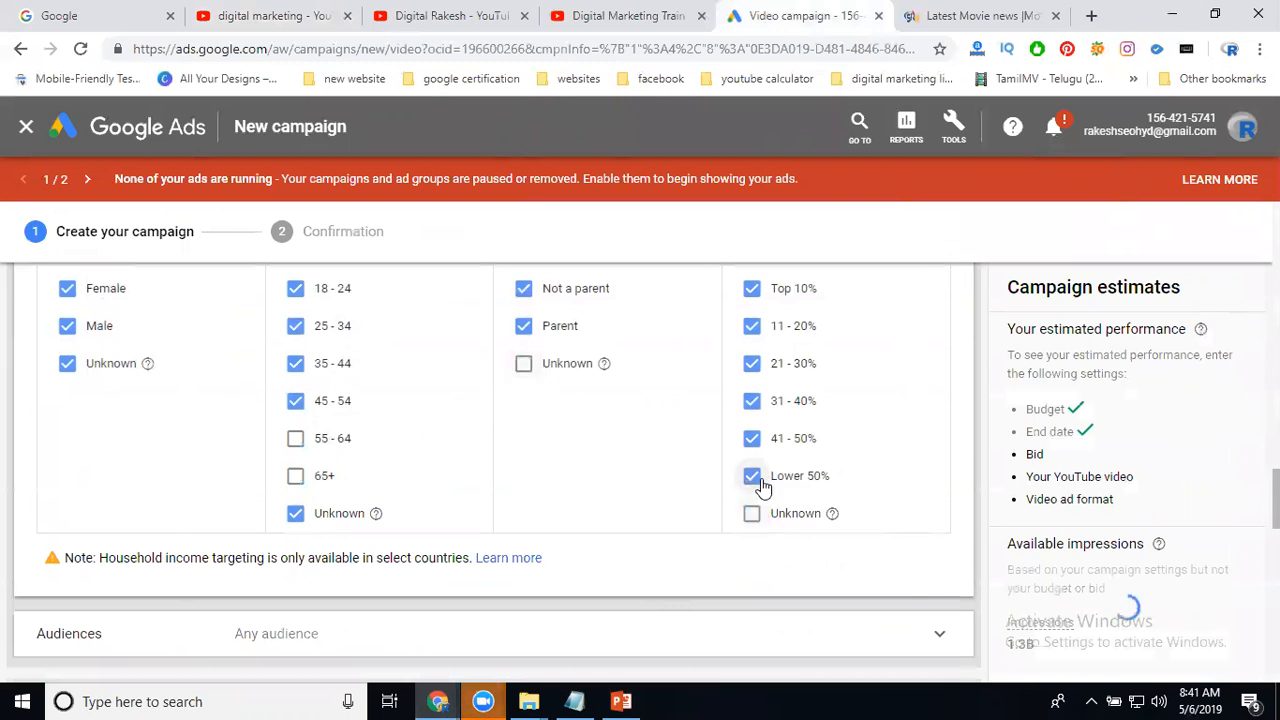
- Review the audience targeting options without selecting an audience
scroll(585, 443, "down", 3)
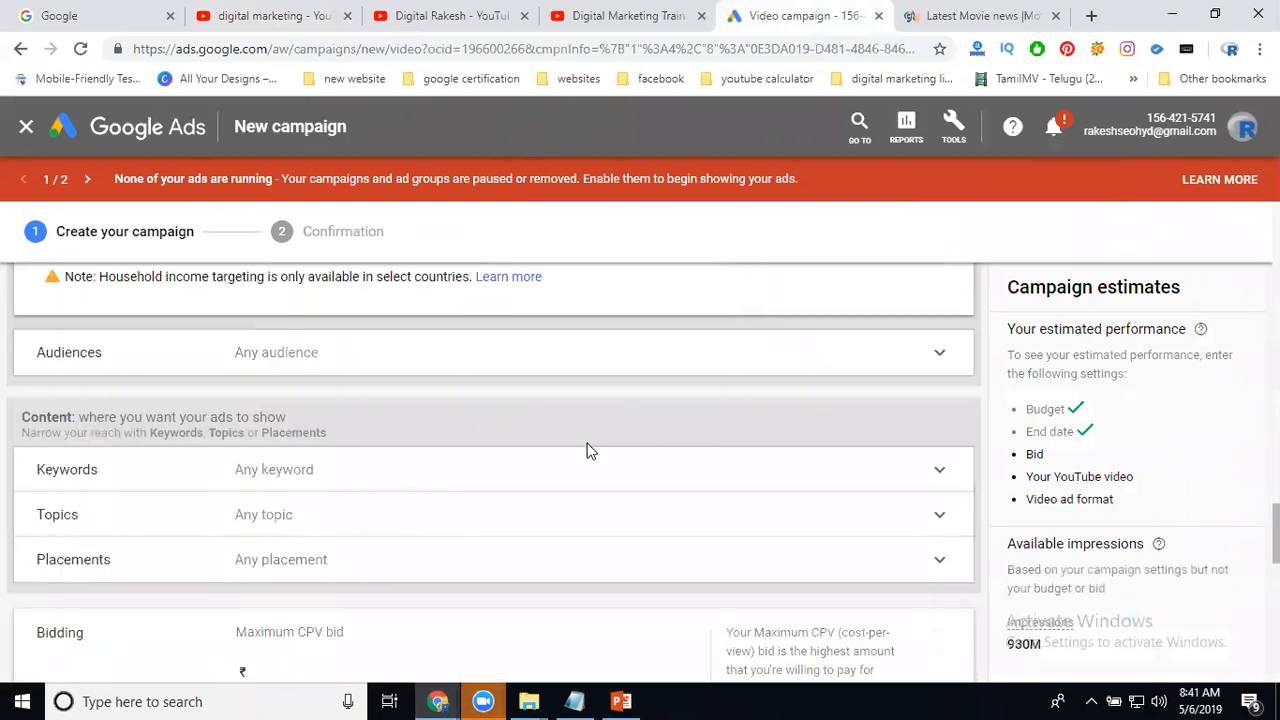
left_click(248, 355)
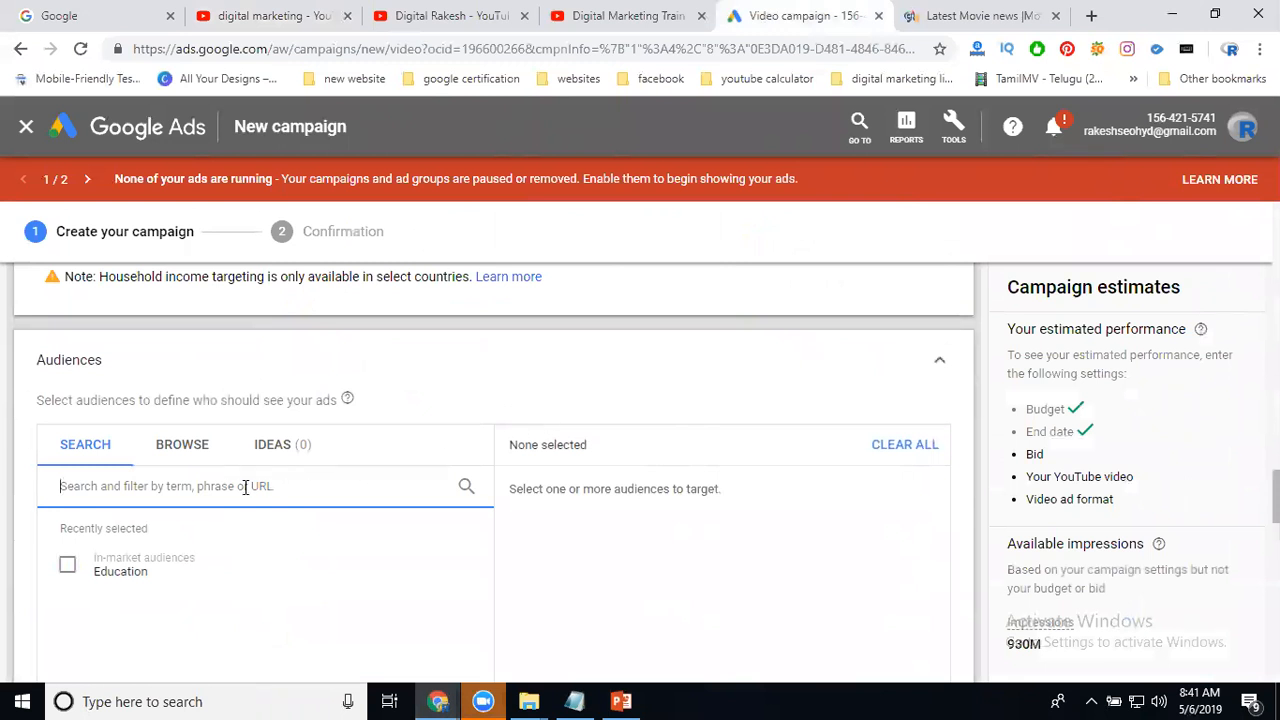
left_click(953, 366)
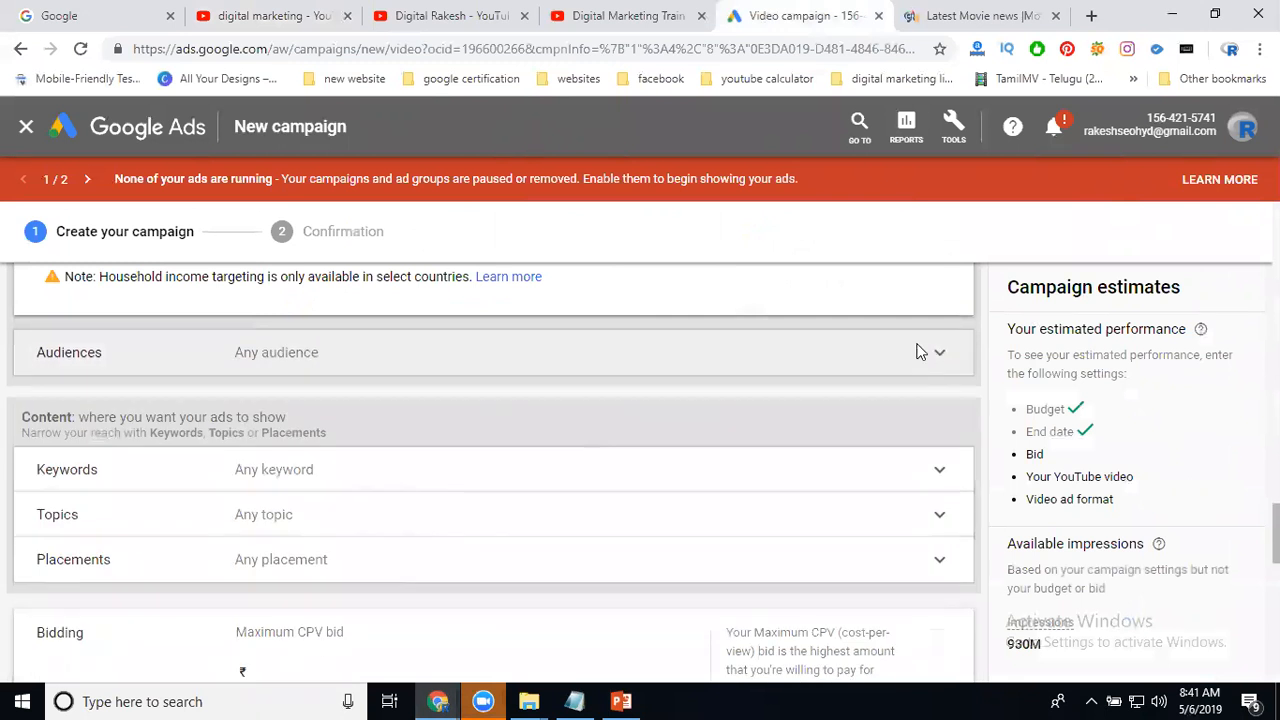
- Add "digital marketing training" and "digital marketing course" as the ad group's first two targeting keywords, one per line
scroll(531, 389, "down", 1)
left_click(524, 392)
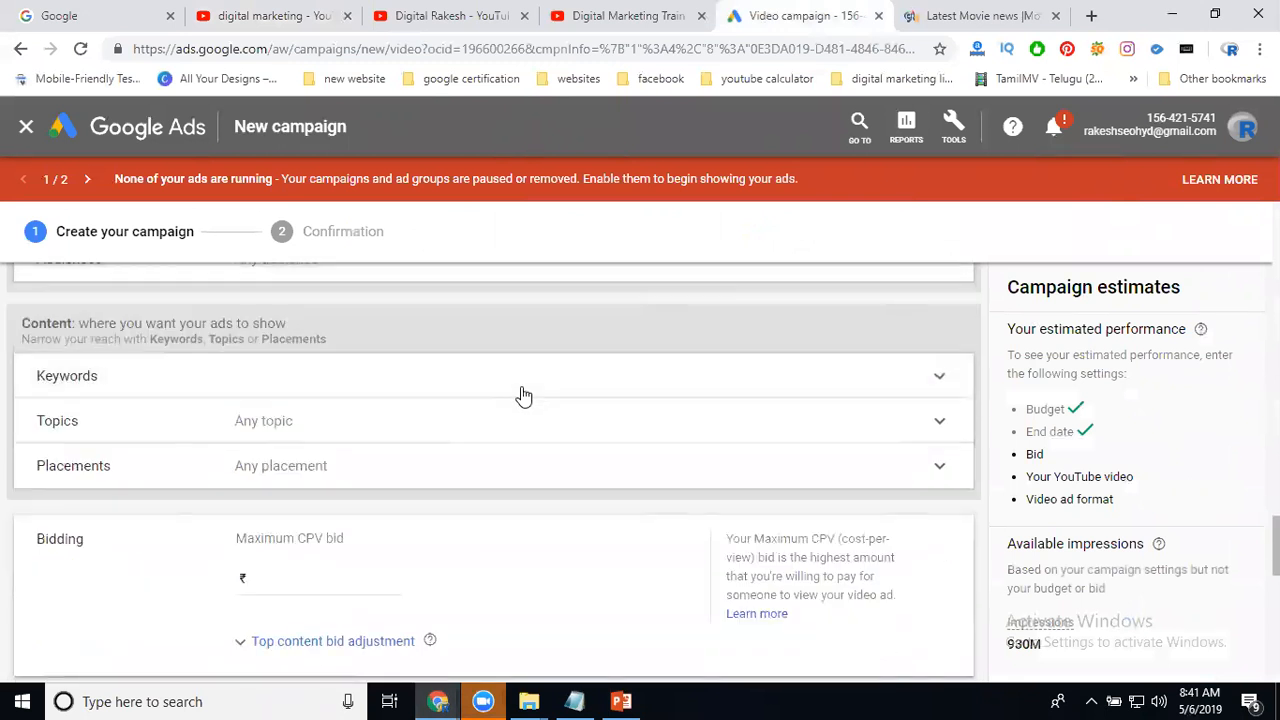
scroll(523, 392, "down", 2)
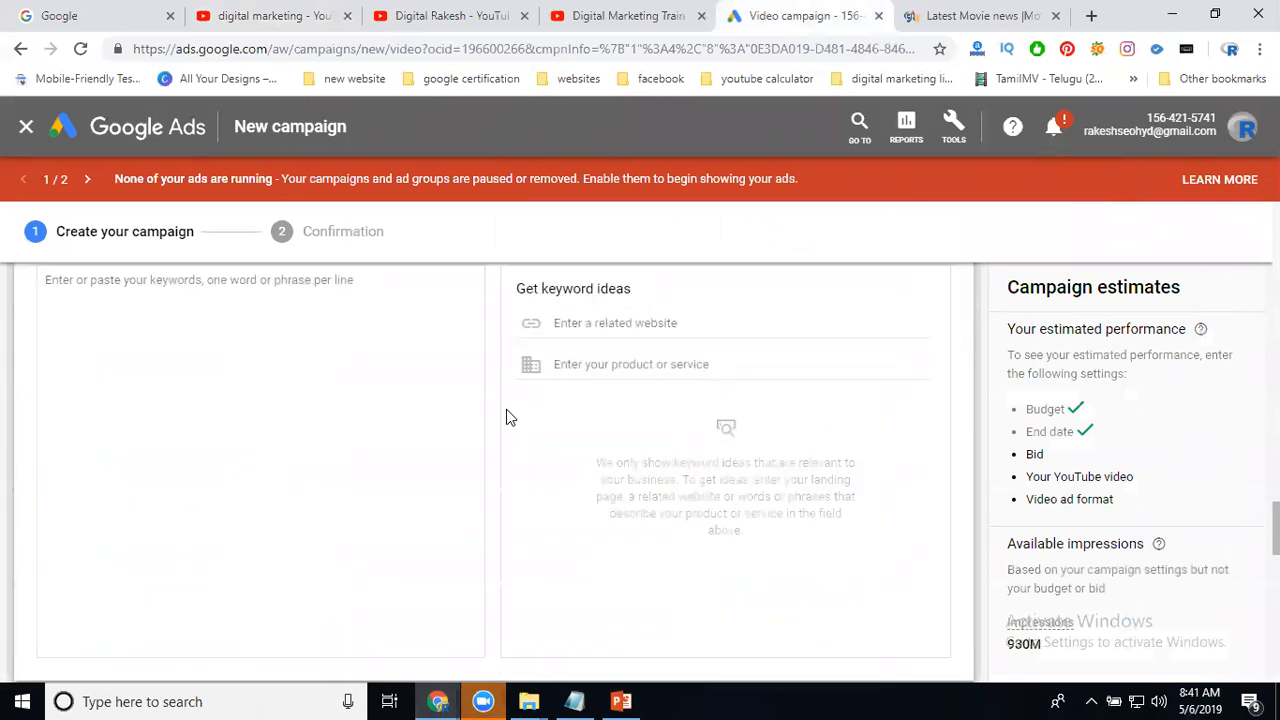
left_click(288, 333)
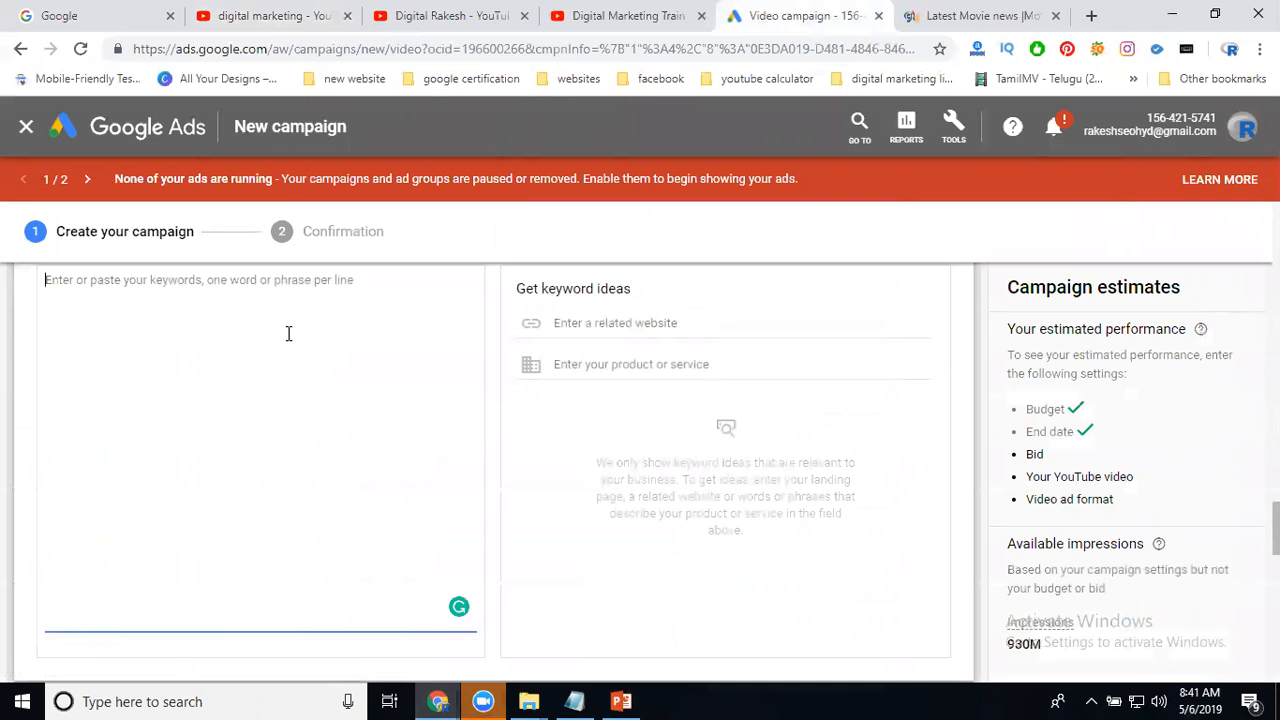
type("d")
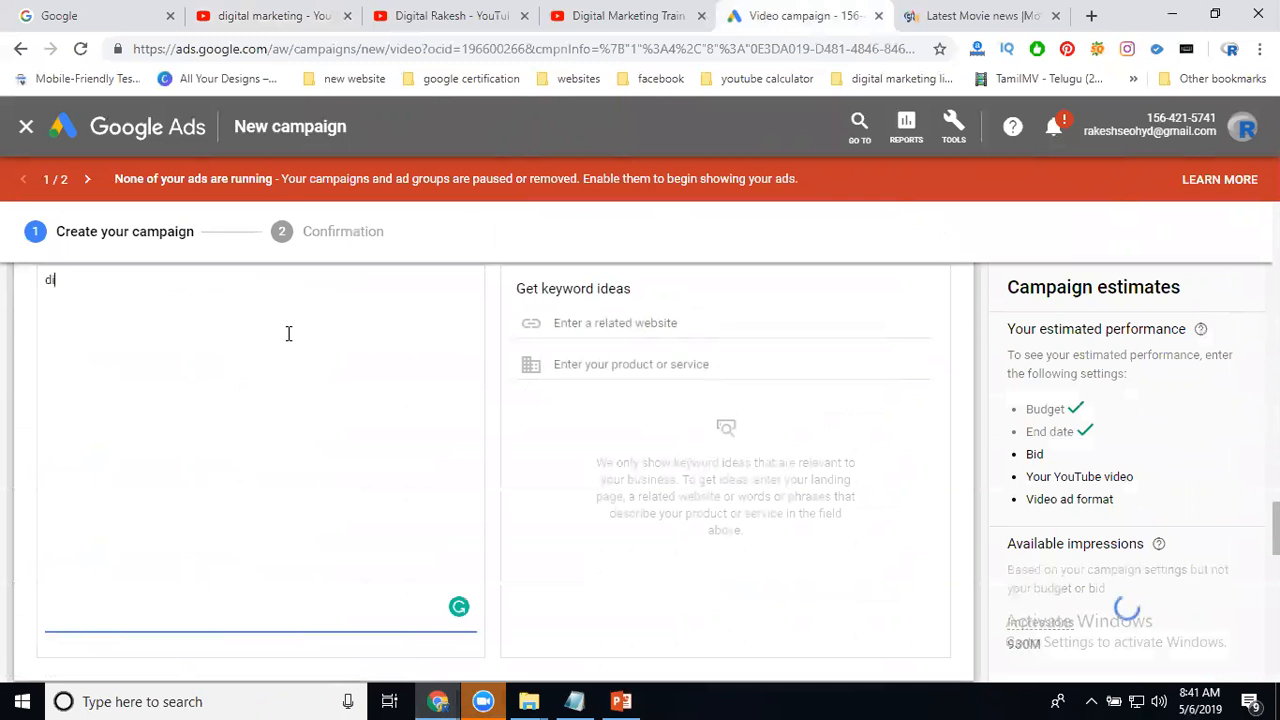
type("igital ma")
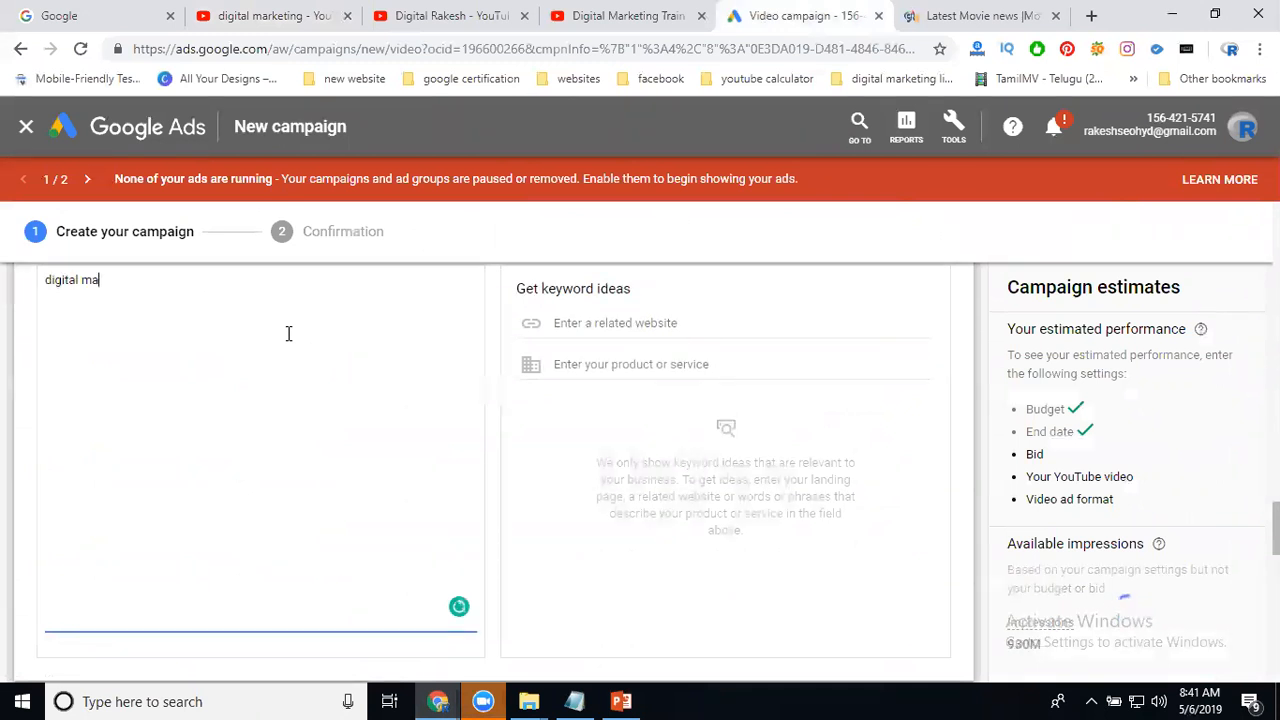
type("rketing trai")
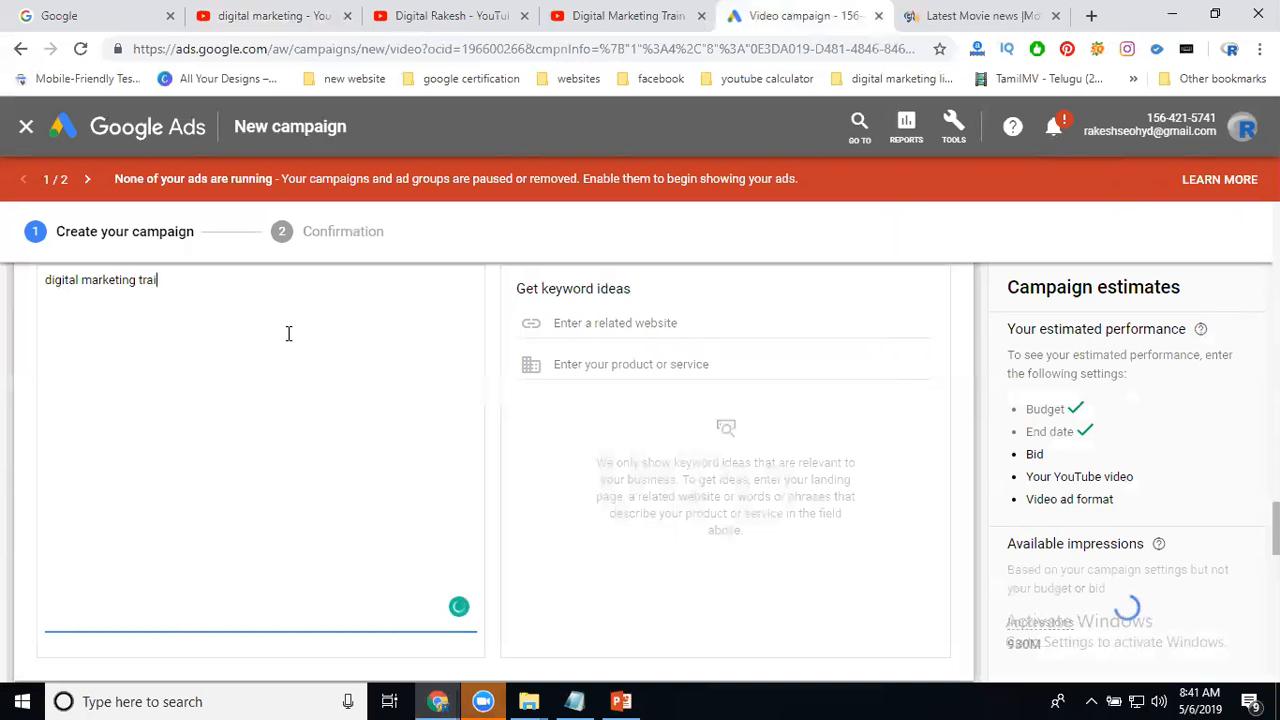
type("ning digital ma")
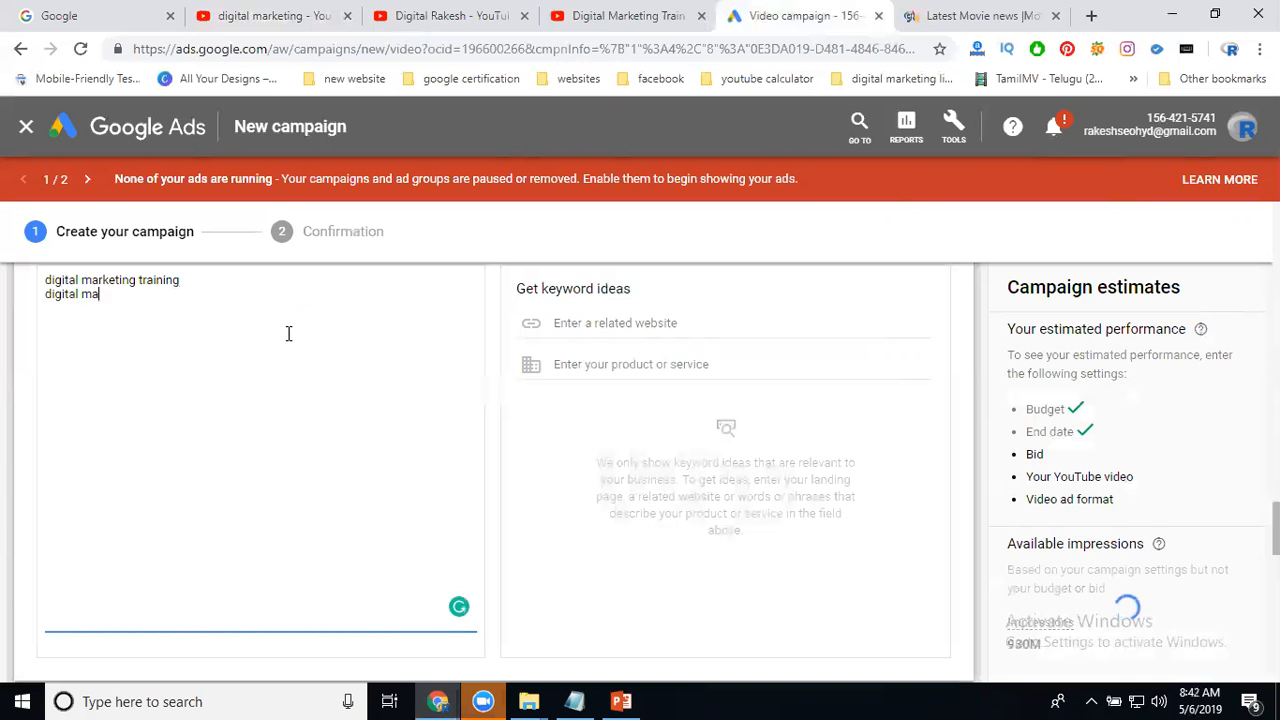
type("rketing course")
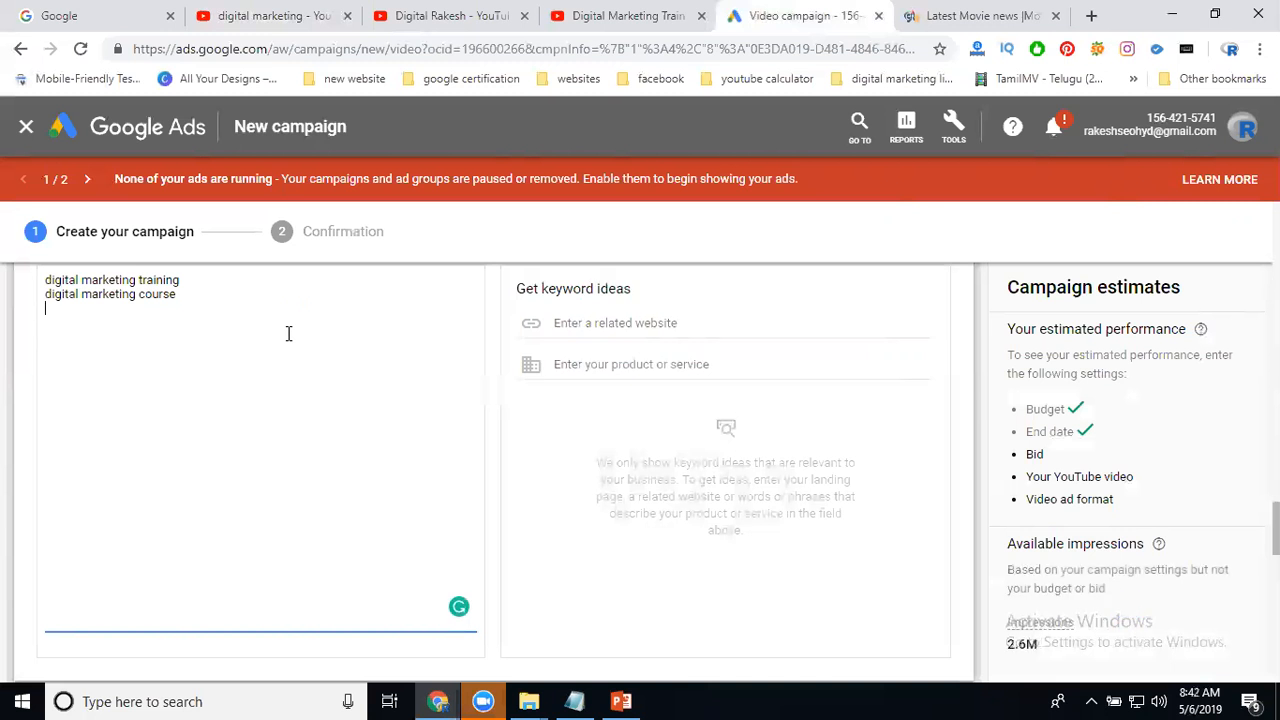
- Add the keywords "digital marketing institute" and "digital marketing training institute in hyderabad" on separate lines of the keyword list
key("Return")
type("digital mark")
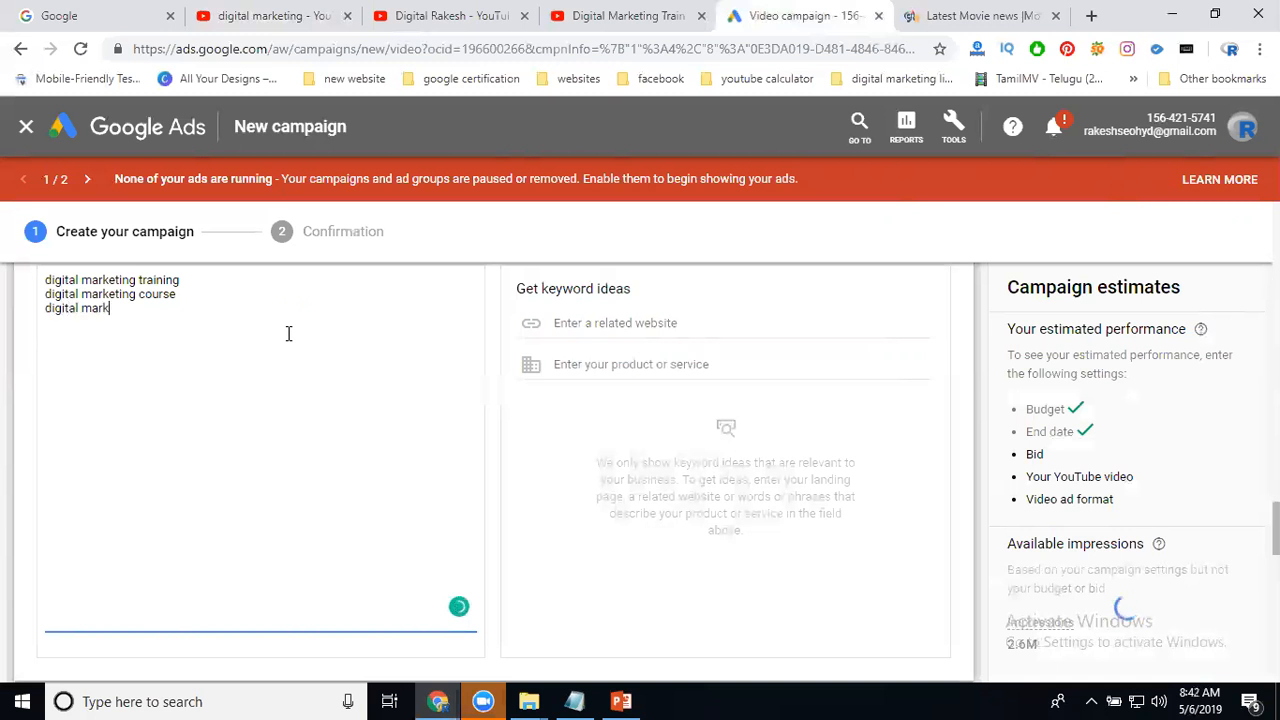
type("eting institute ")
type("digit")
type("al marketing")
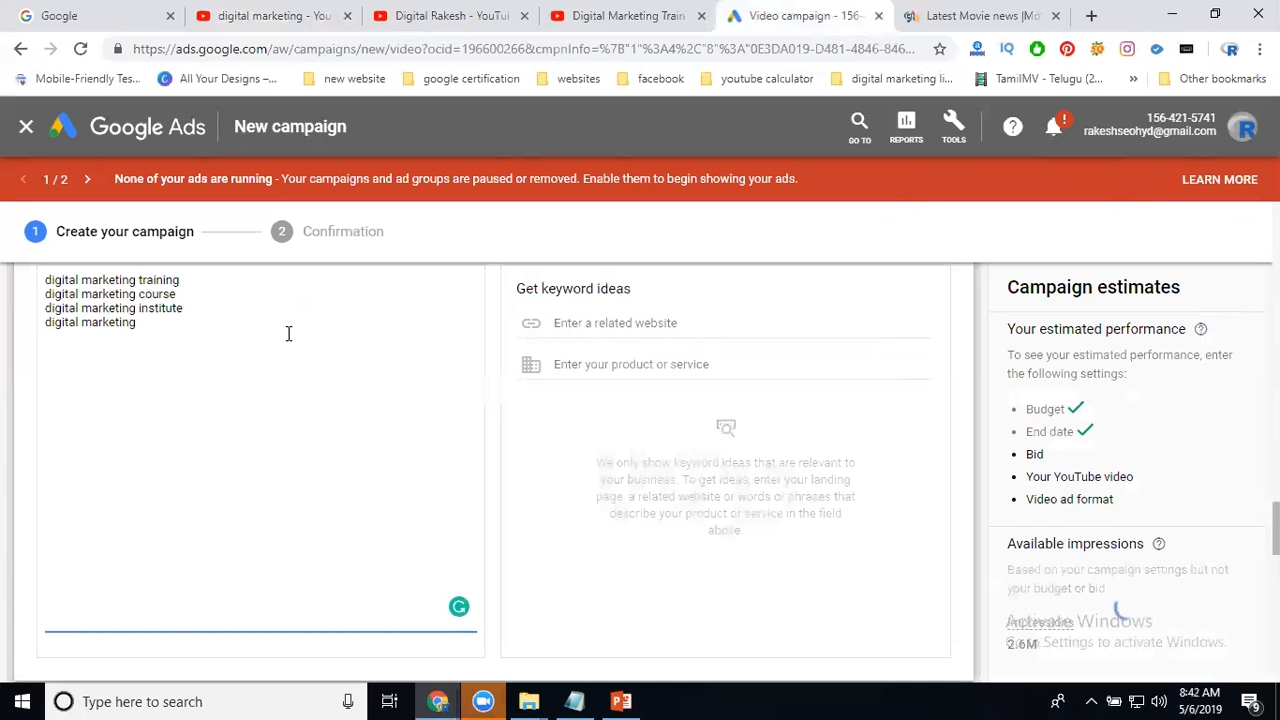
type(" training institute in hyderabad")
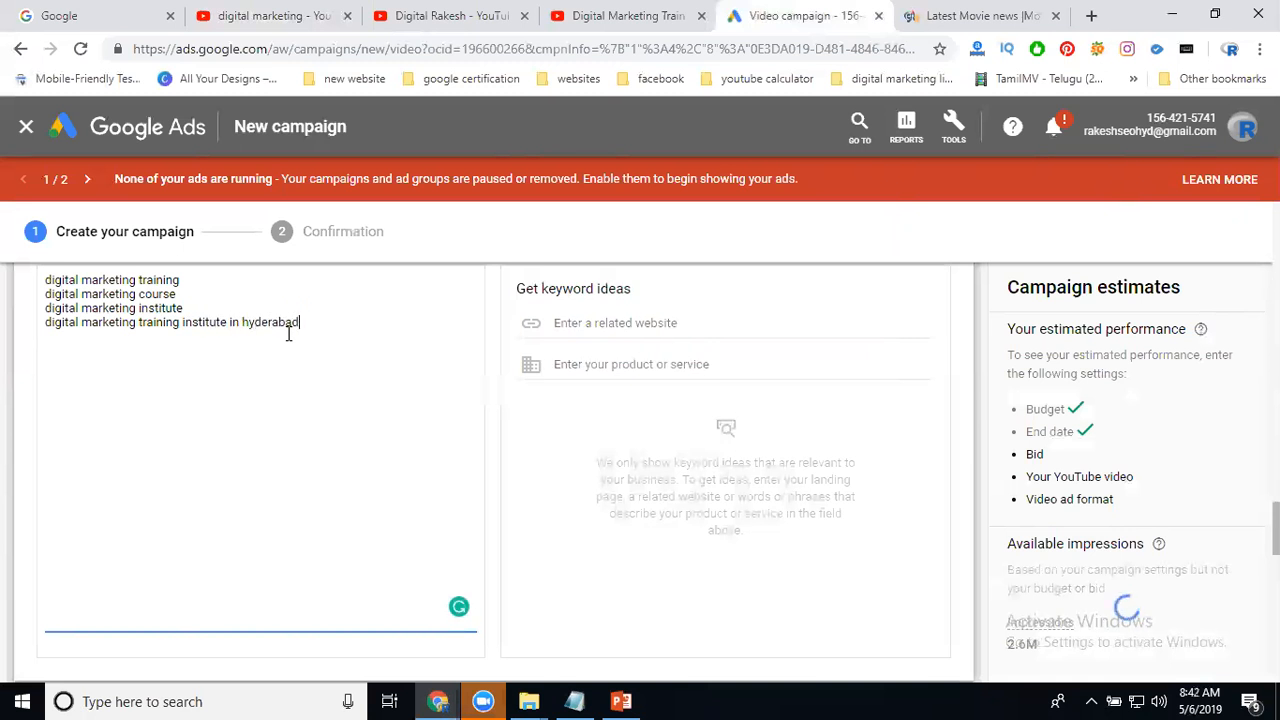
- Duplicate the Hyderabad keyword on a new line, replace its city with "madhapur", and collapse the keyword settings
left_click_drag(330, 322, 6, 326)
key("ctrl+c")
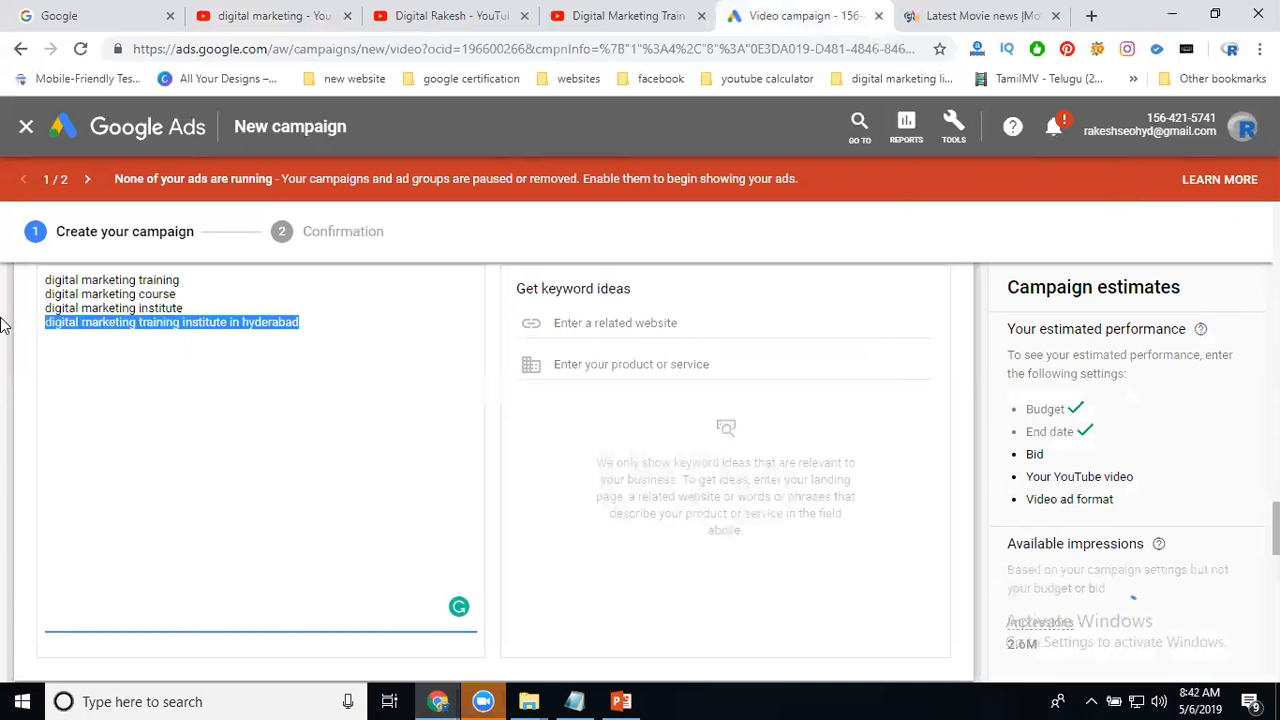
left_click(65, 343)
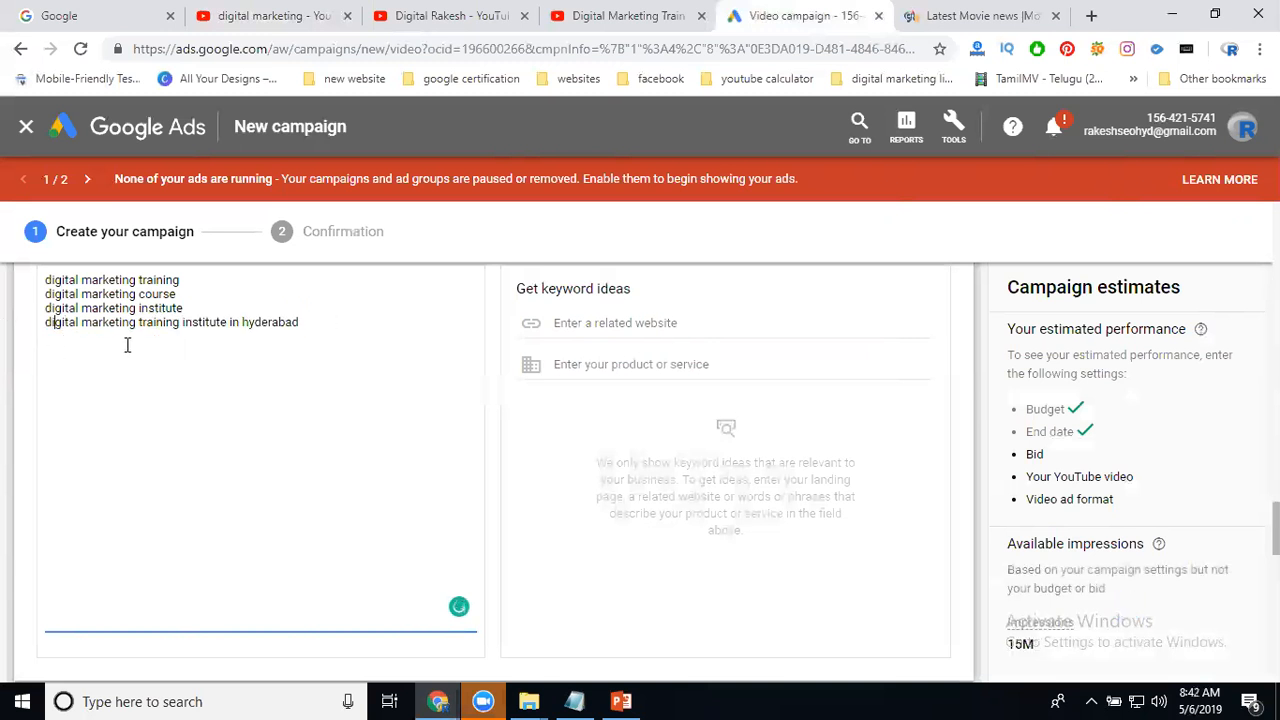
key("ctrl+v")
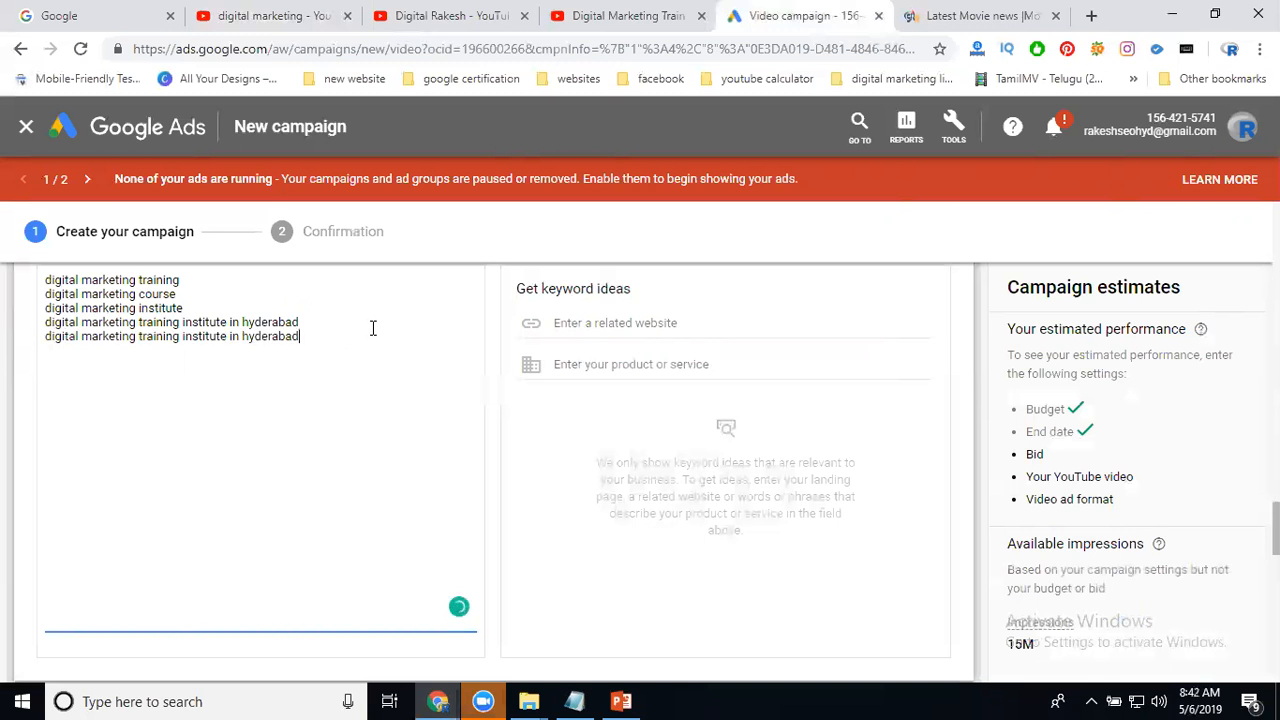
double_click(287, 337)
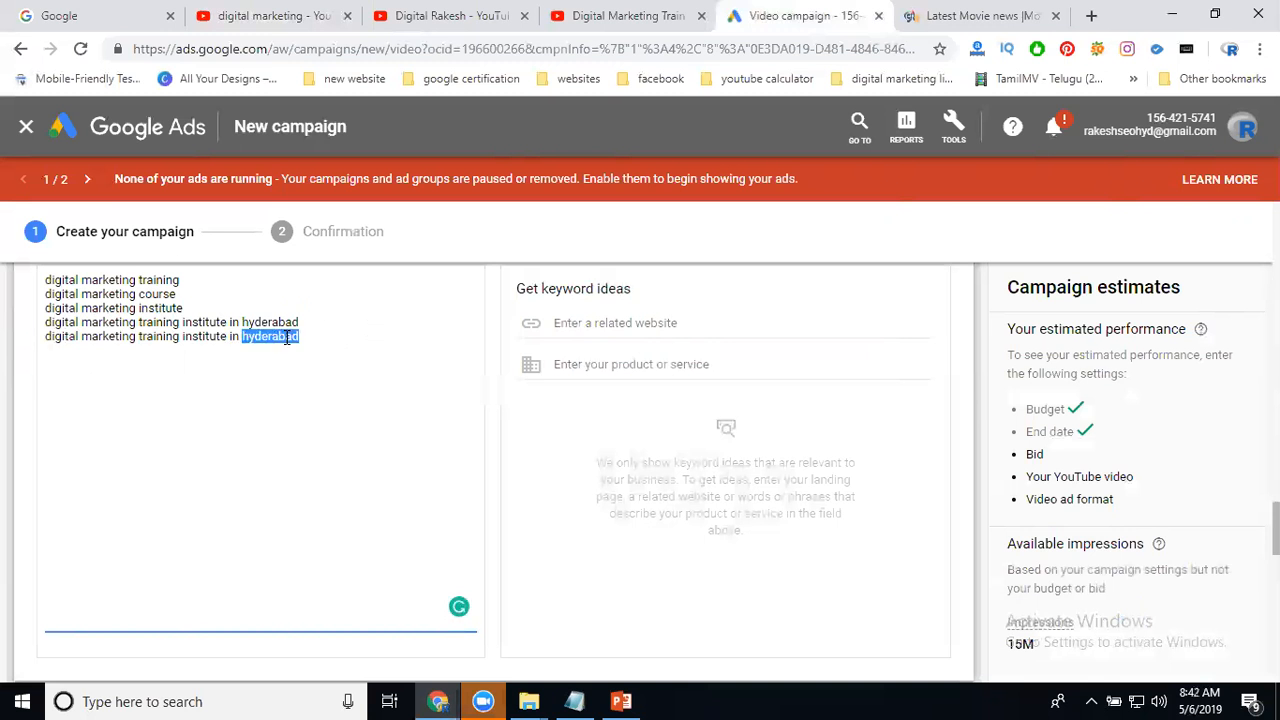
type("madhapu")
type("r")
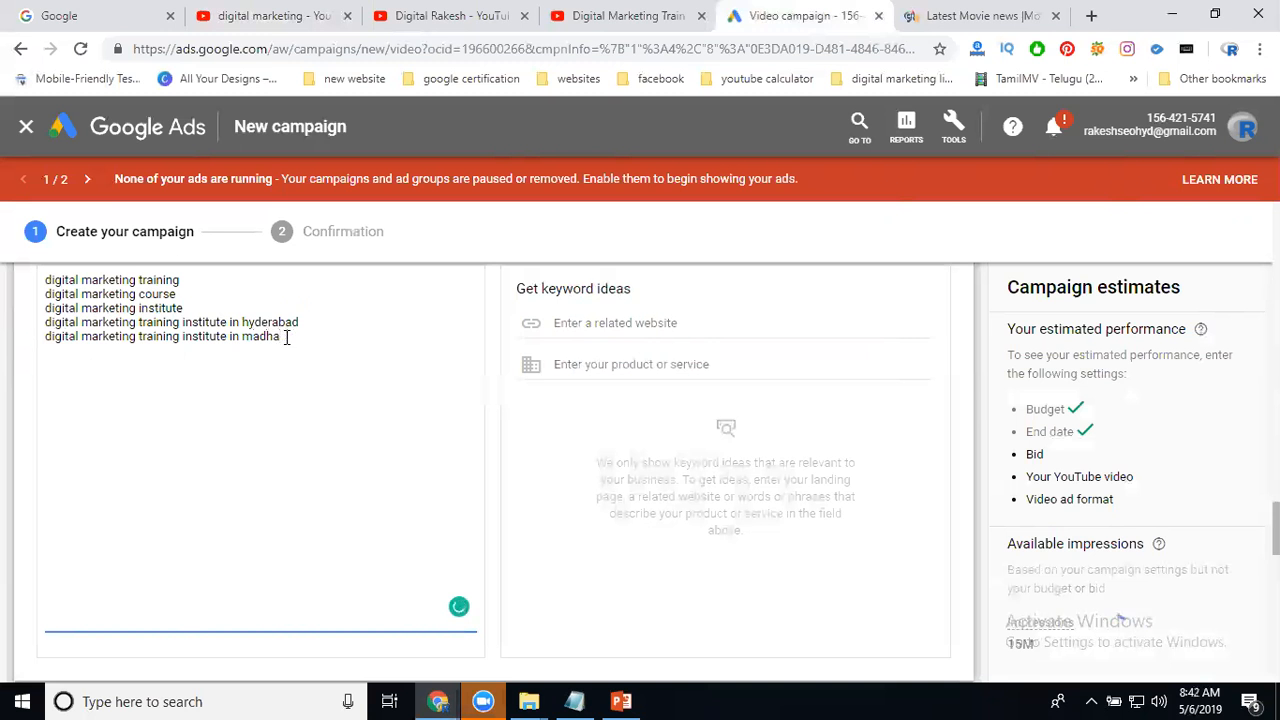
type("r")
scroll(610, 347, "down", 2)
scroll(780, 434, "up", 5)
left_click(940, 484)
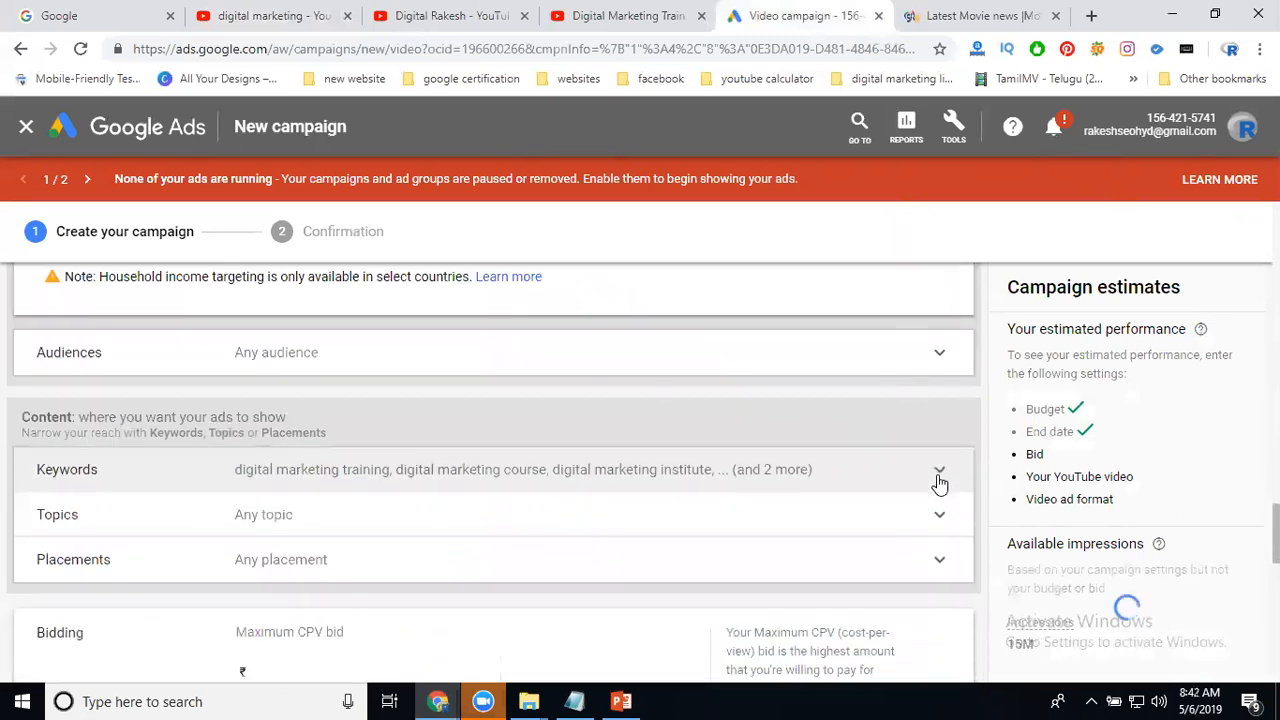
- Target the Jobs & Education topic for the ad group and collapse the topic settings
scroll(700, 460, "down", 2)
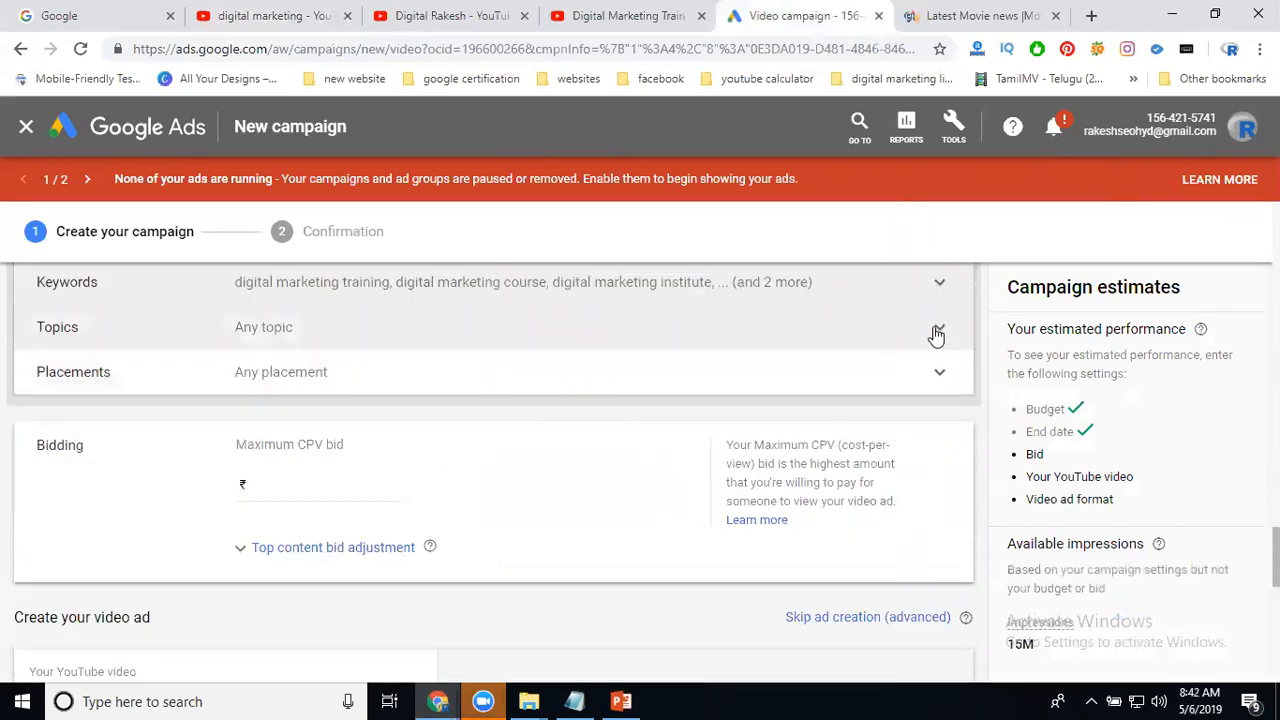
left_click(934, 330)
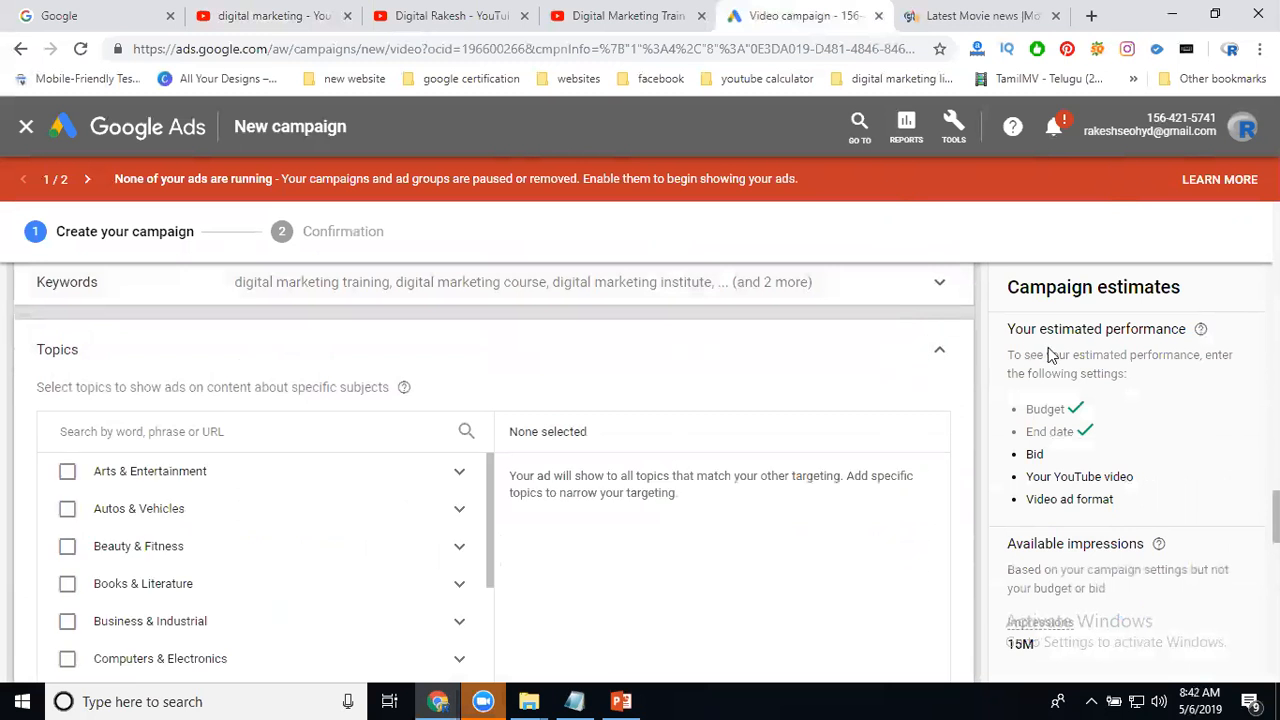
scroll(1045, 350, "down", 3)
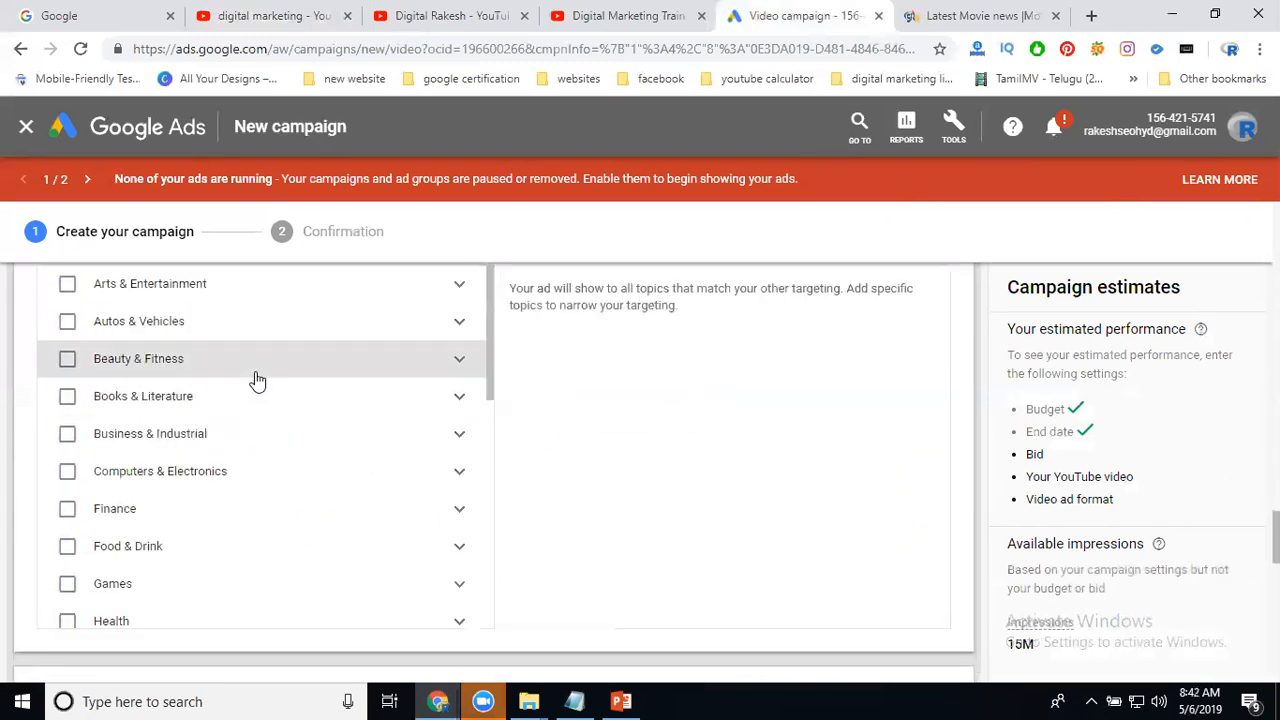
scroll(205, 368, "down", 3)
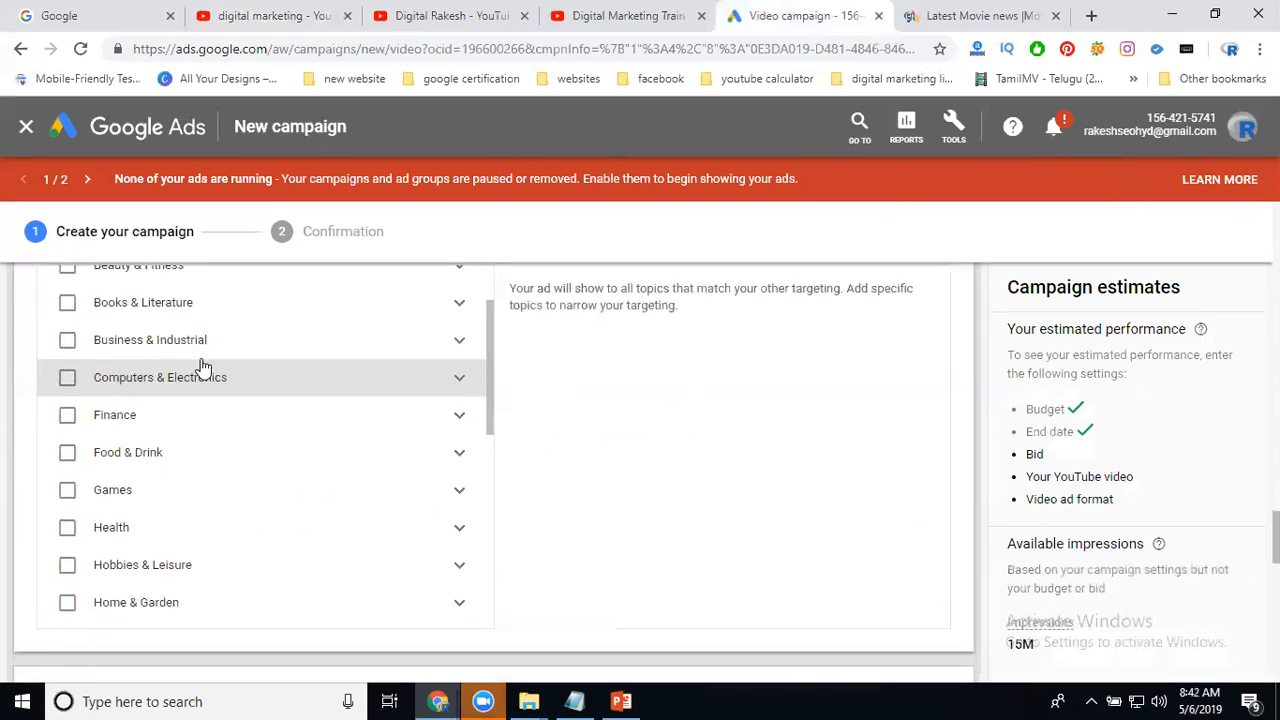
scroll(180, 400, "down", 2)
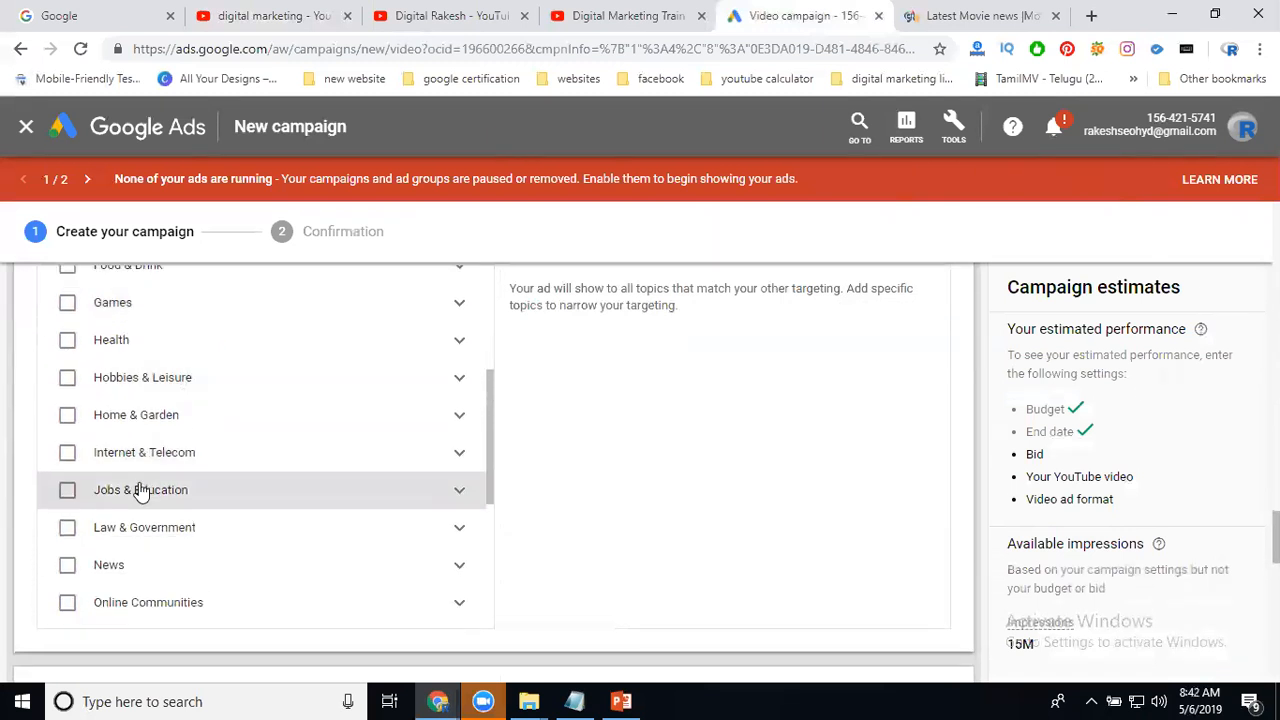
left_click(140, 489)
scroll(920, 340, "up", 2)
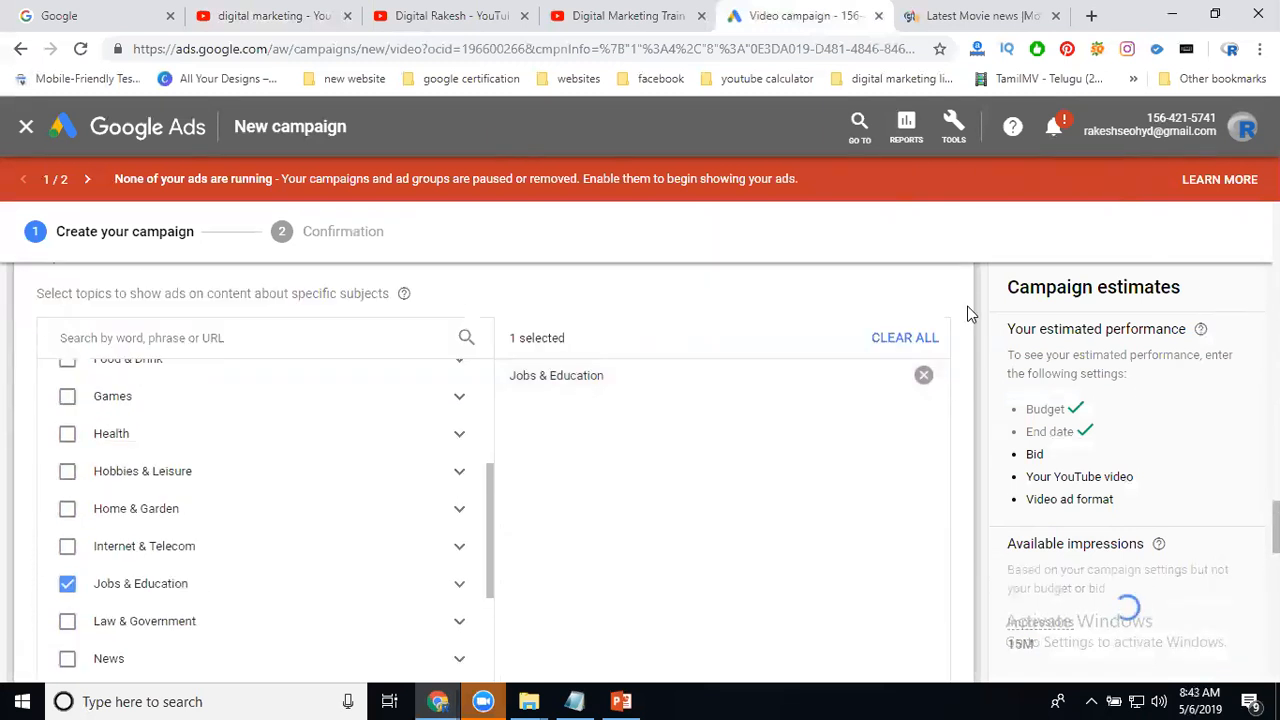
left_click(938, 349)
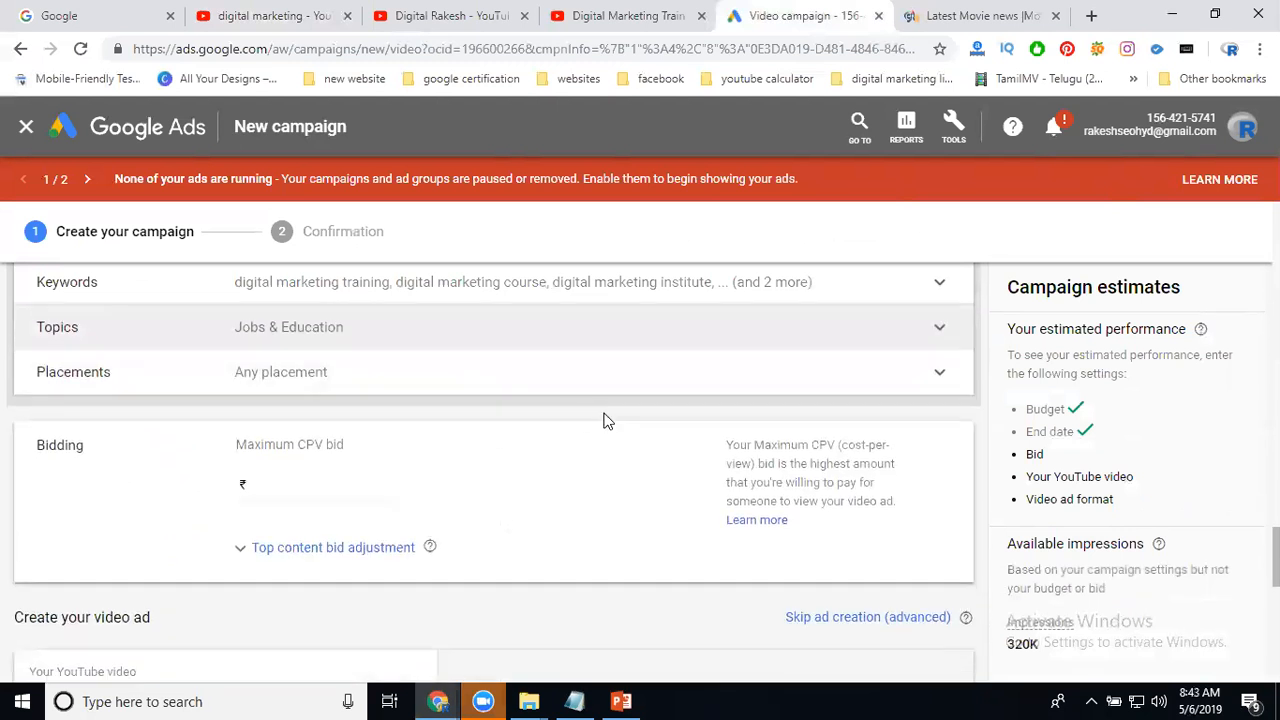
- Review the ad group's placement options, from YouTube channels to app categories, and collapse the placement settings without selecting any
left_click(288, 378)
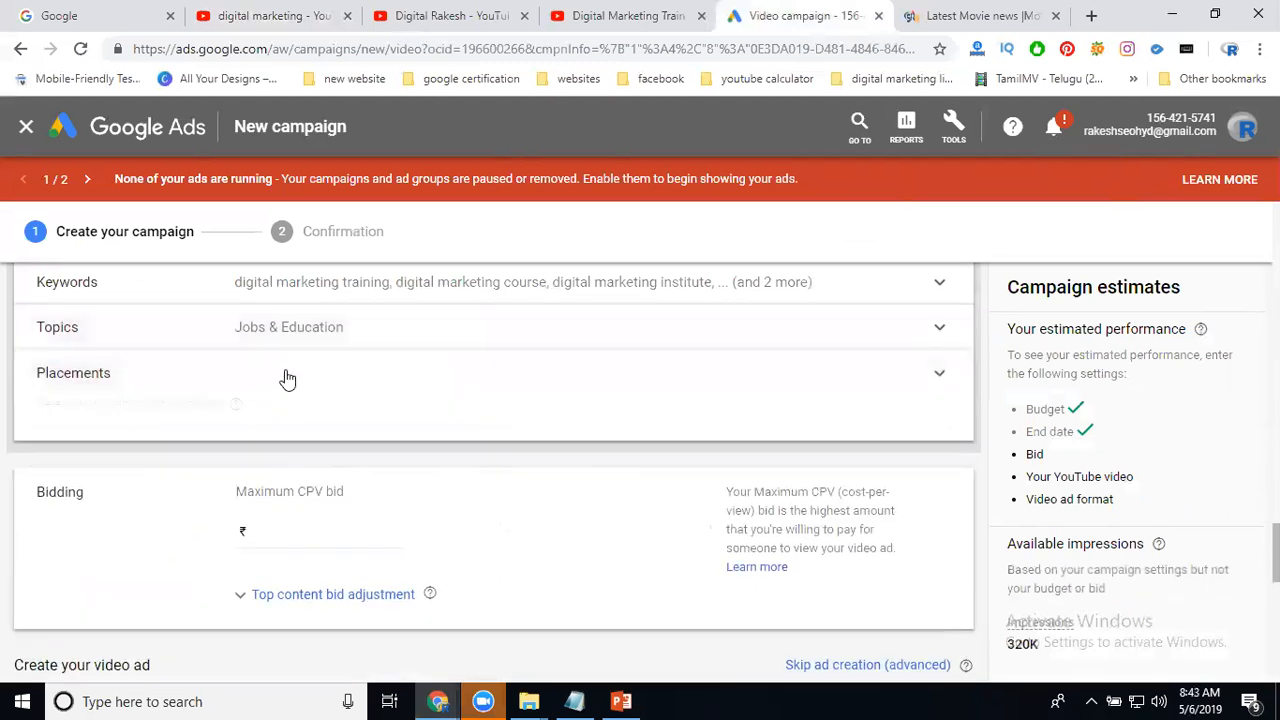
scroll(767, 383, "down", 2)
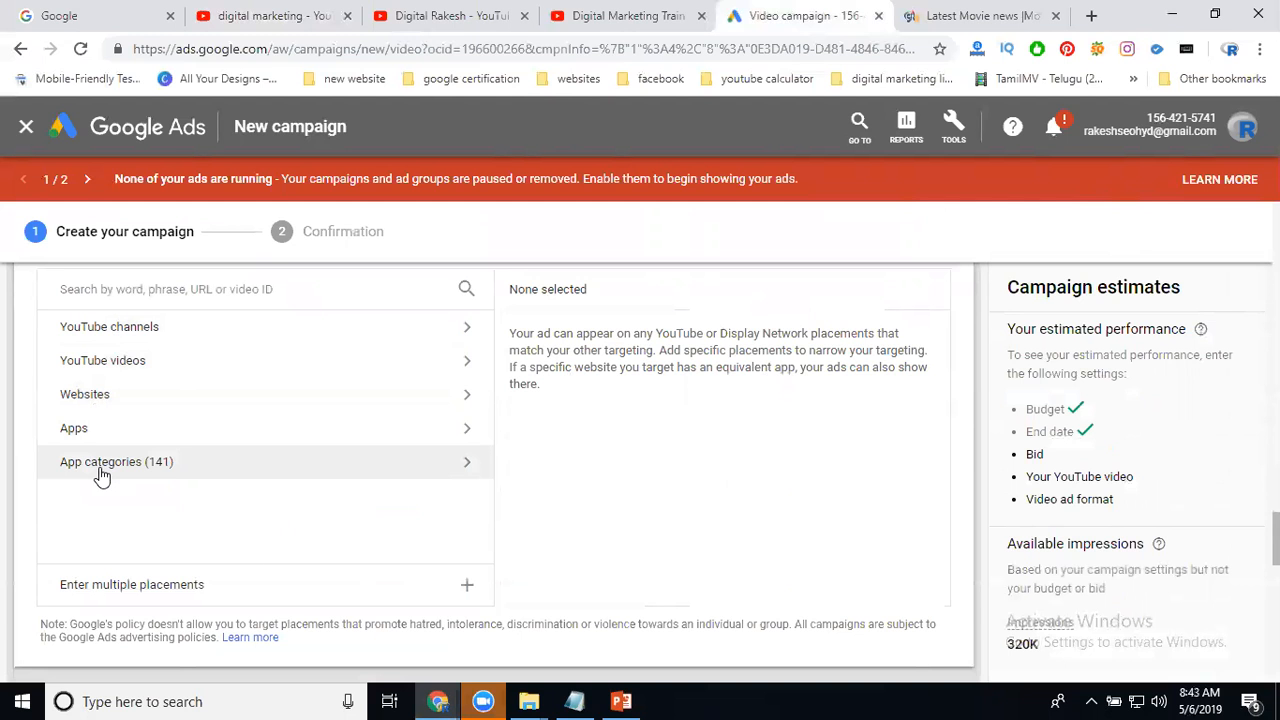
scroll(780, 445, "up", 3)
left_click(952, 401)
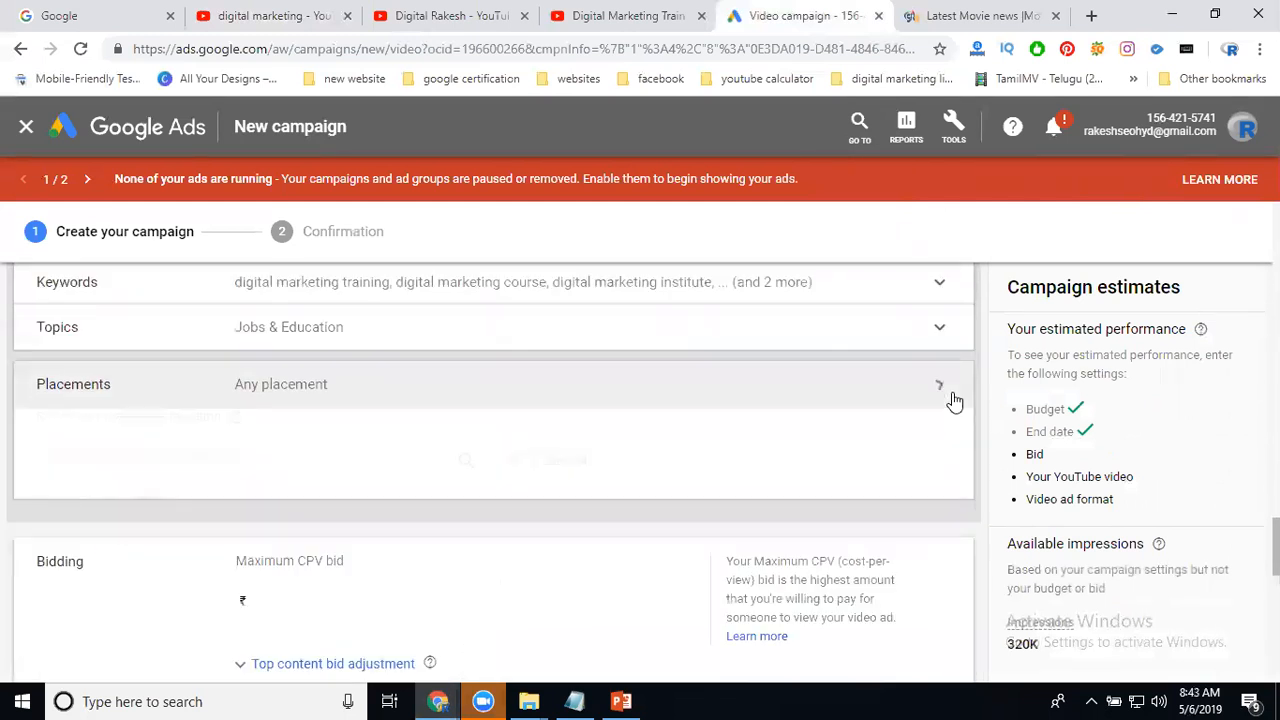
- Set the ad group's maximum CPV bid to ₹0.20
scroll(651, 429, "down", 1)
left_click(330, 390)
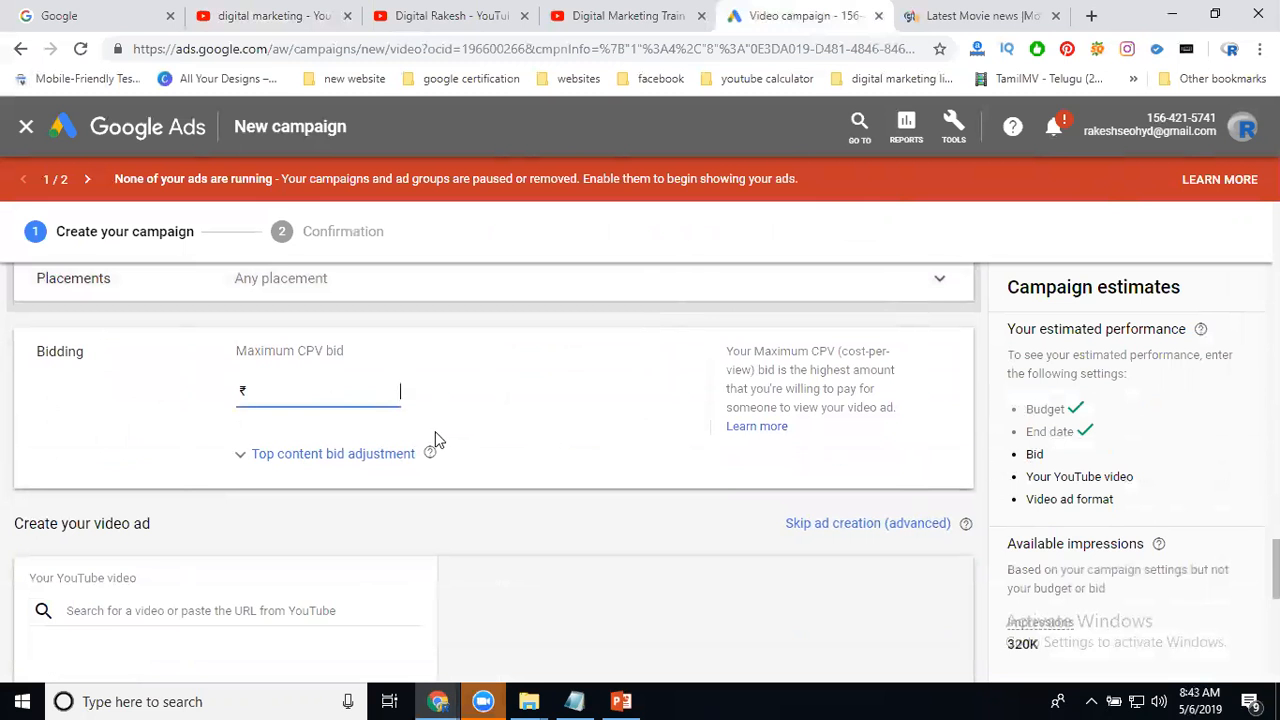
type("0.20")
left_click(529, 375)
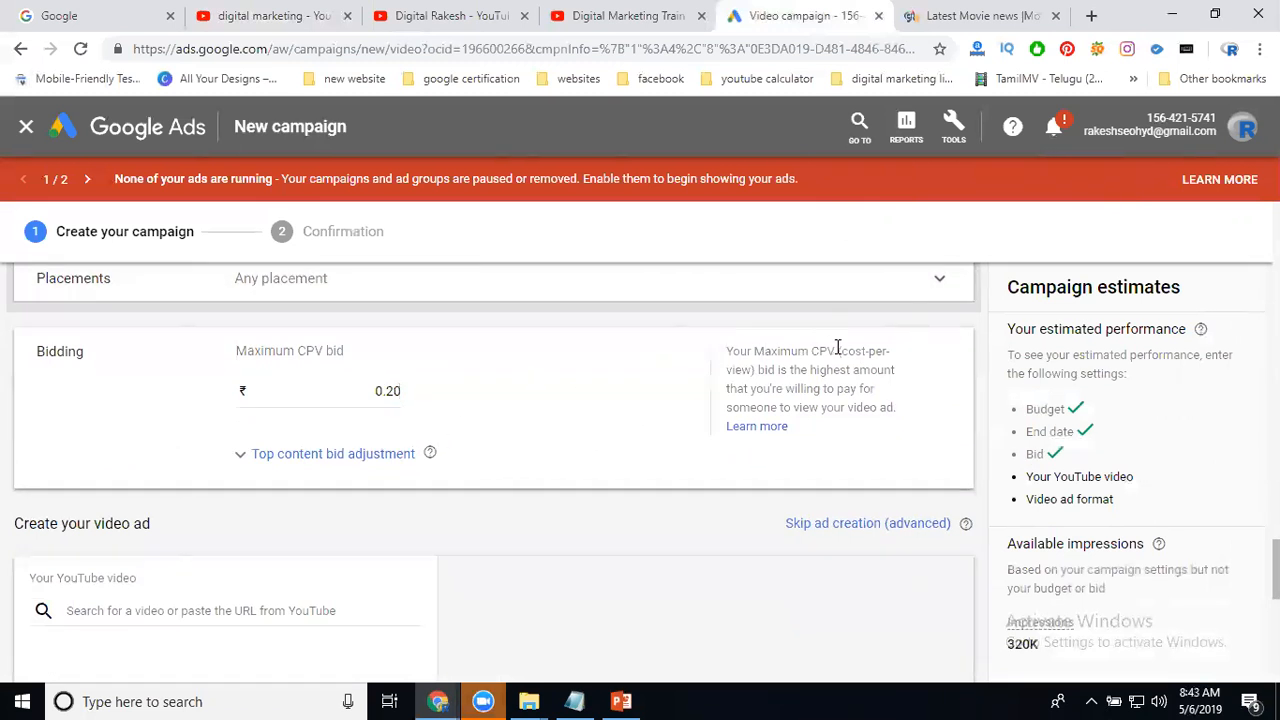
left_click_drag(842, 350, 879, 366)
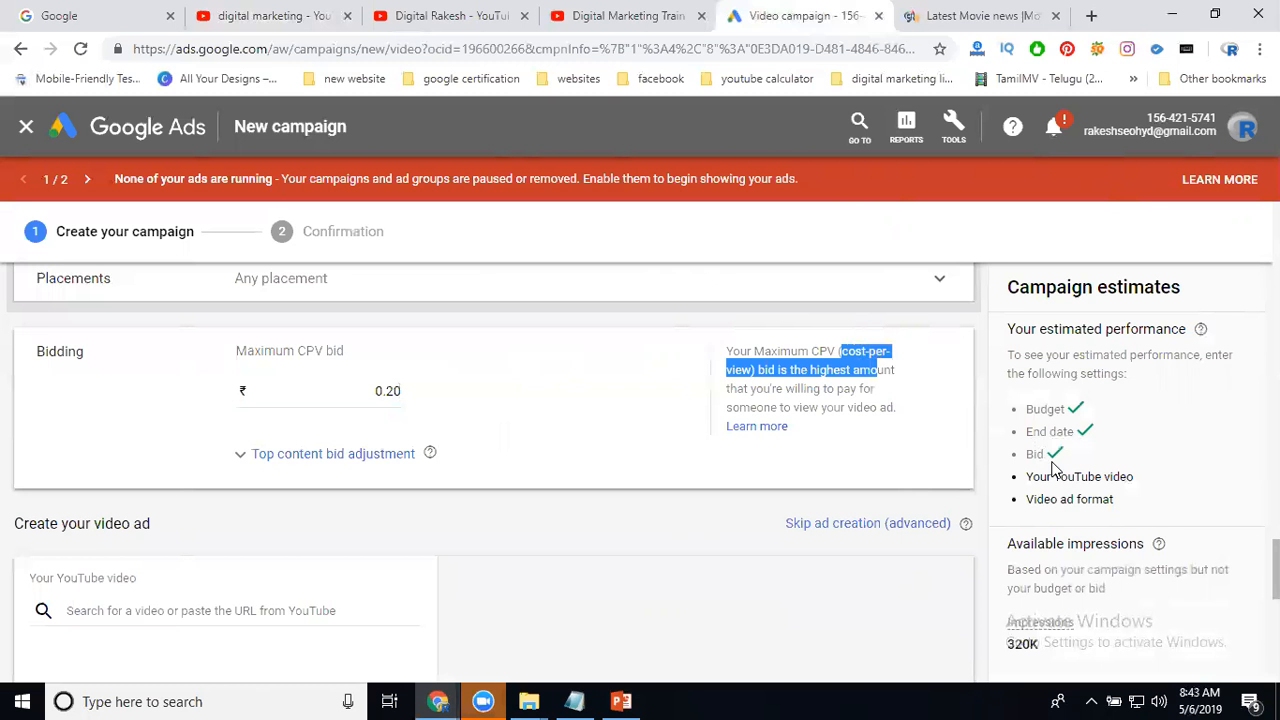
- Copy the address of the opened Digital Marketing Training YouTube video and use it as the video for the ad
scroll(566, 386, "down", 2)
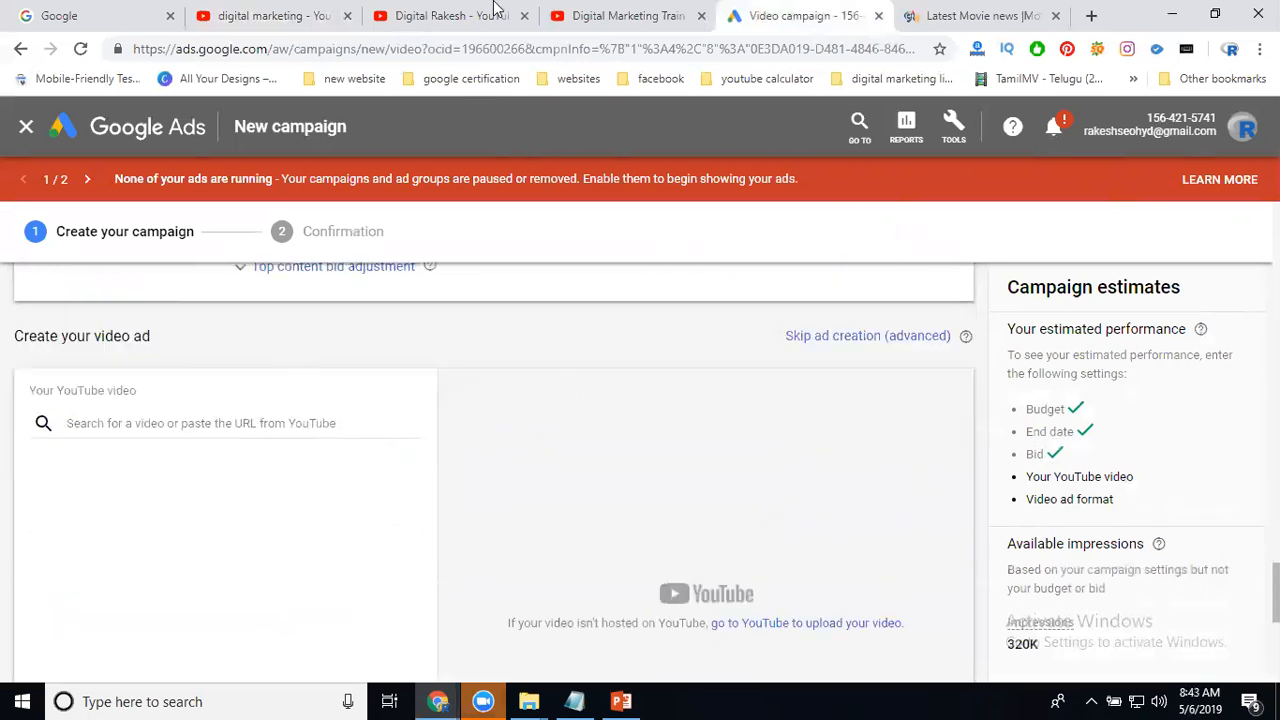
left_click(600, 15)
left_click(493, 51)
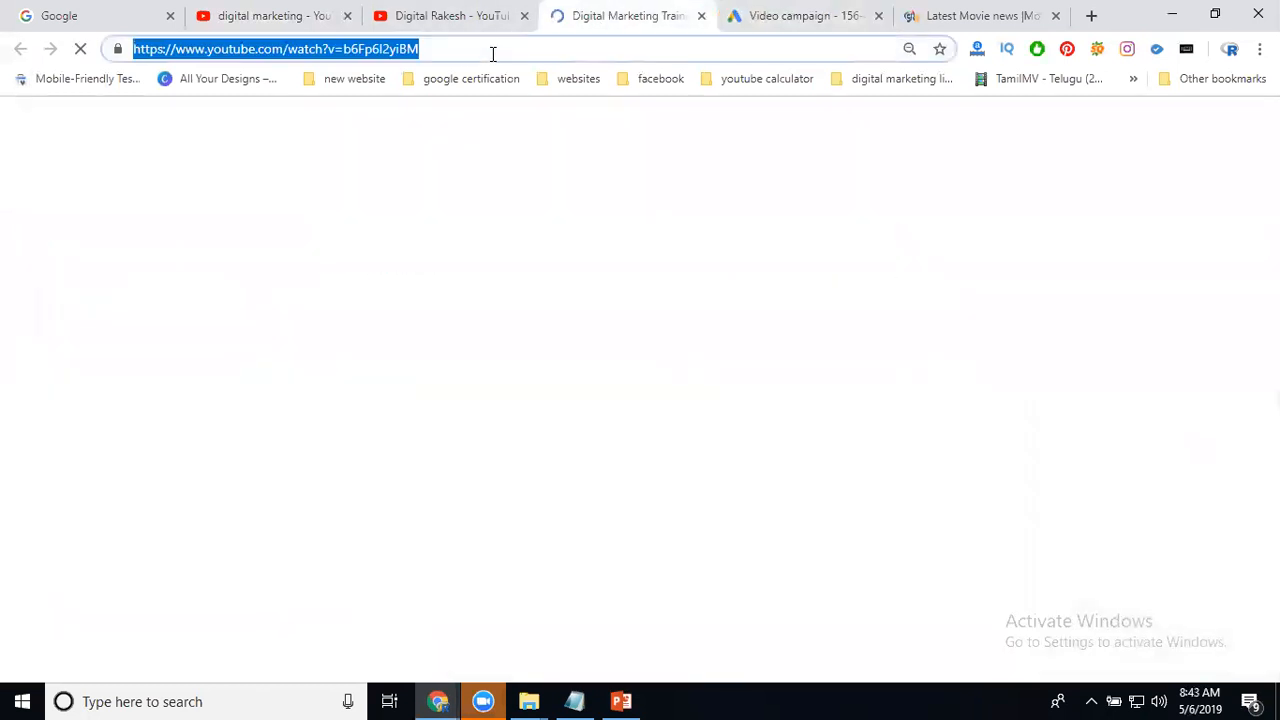
left_click(766, 16)
left_click(245, 423)
type("https://www.youtube.com/watch?v=b6Fp6l2yiBM")
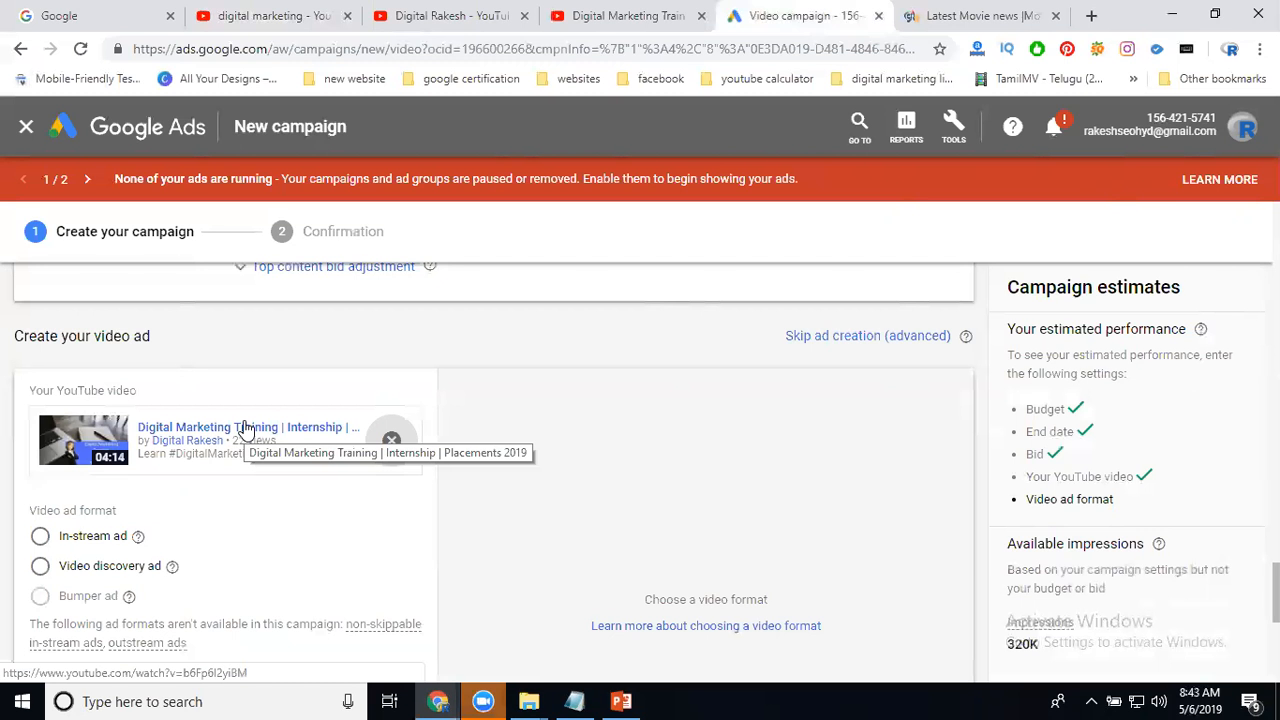
- Compare the in-stream and video discovery ad formats, checking the digital marketing search results on YouTube for an example ad
scroll(210, 486, "down", 2)
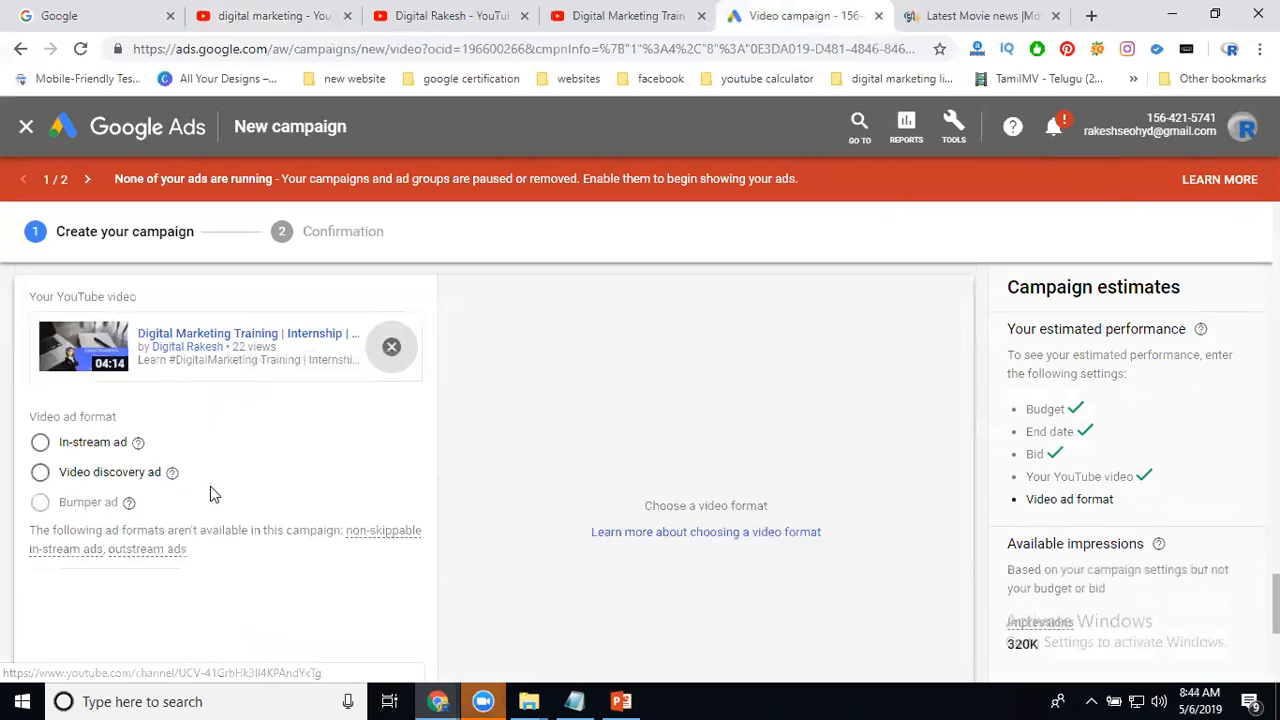
scroll(129, 509, "up", 1)
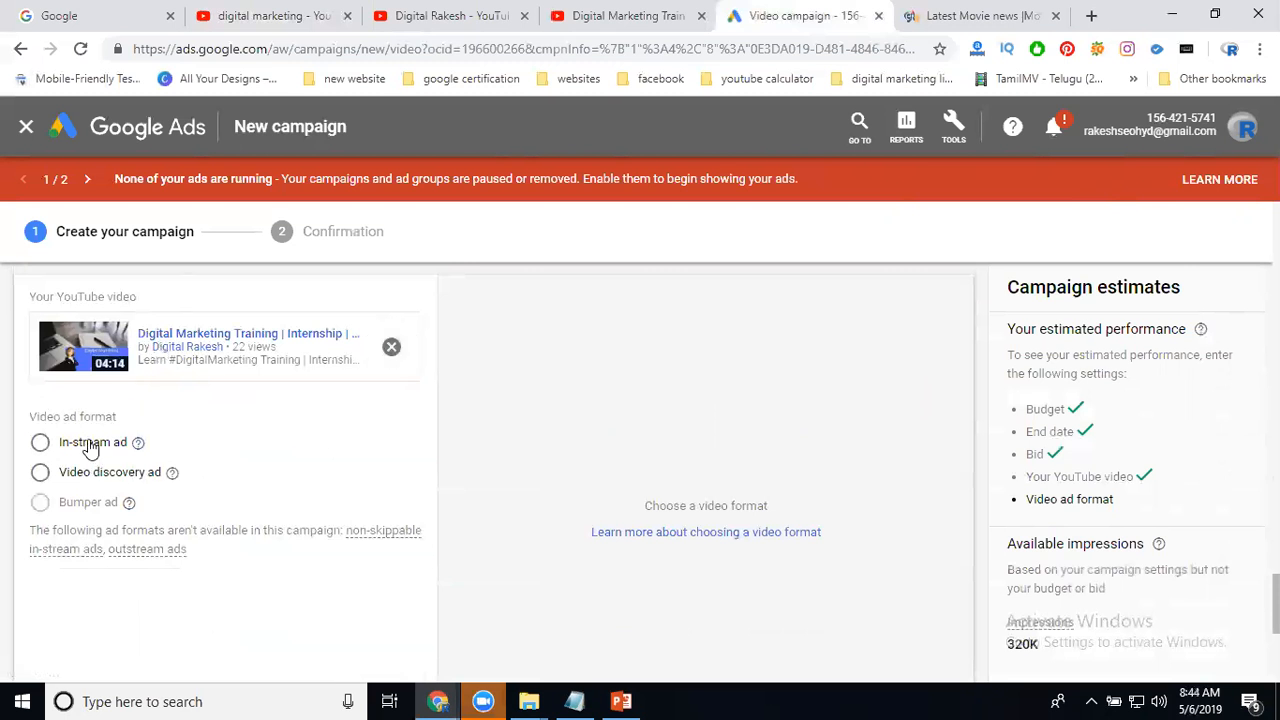
left_click(40, 442)
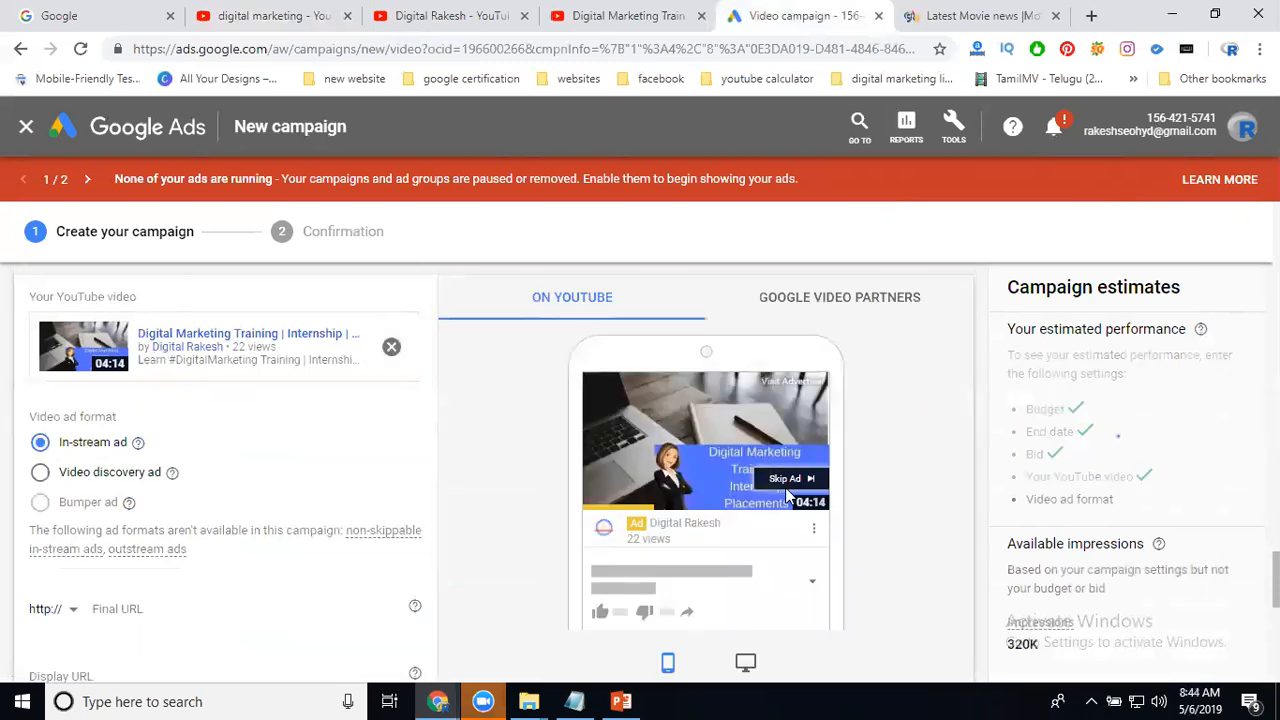
left_click(130, 474)
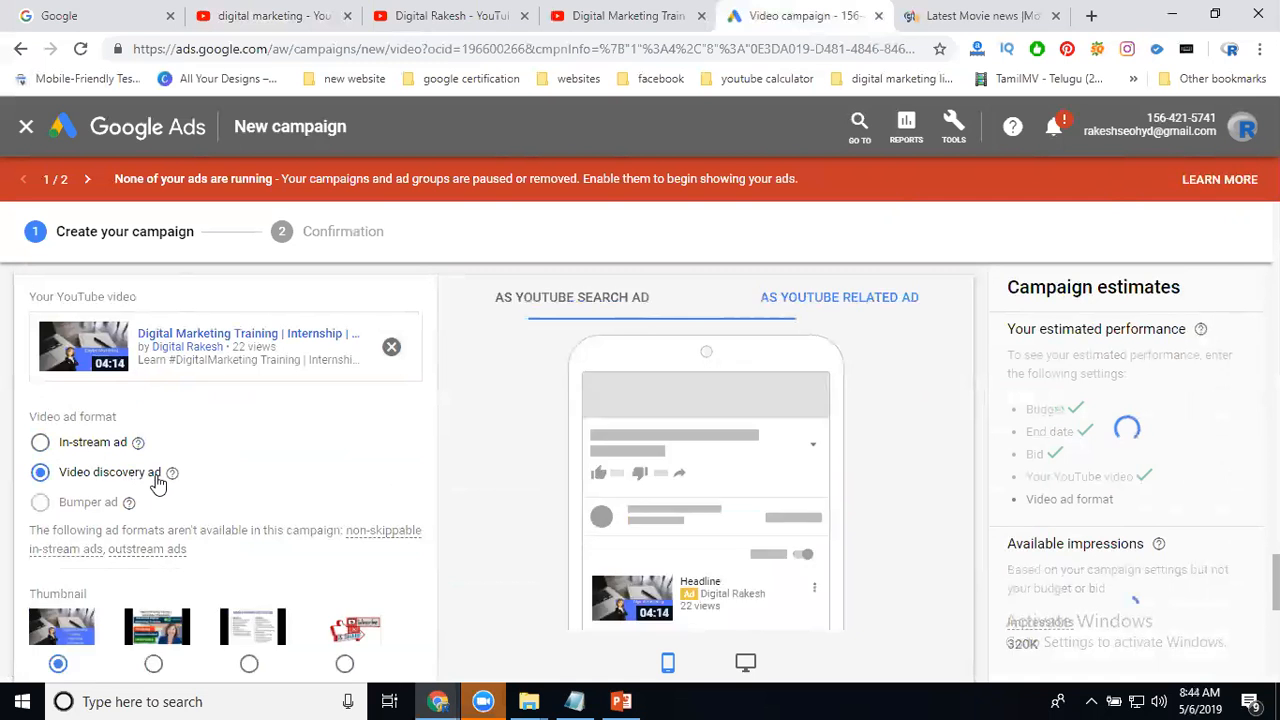
left_click(298, 16)
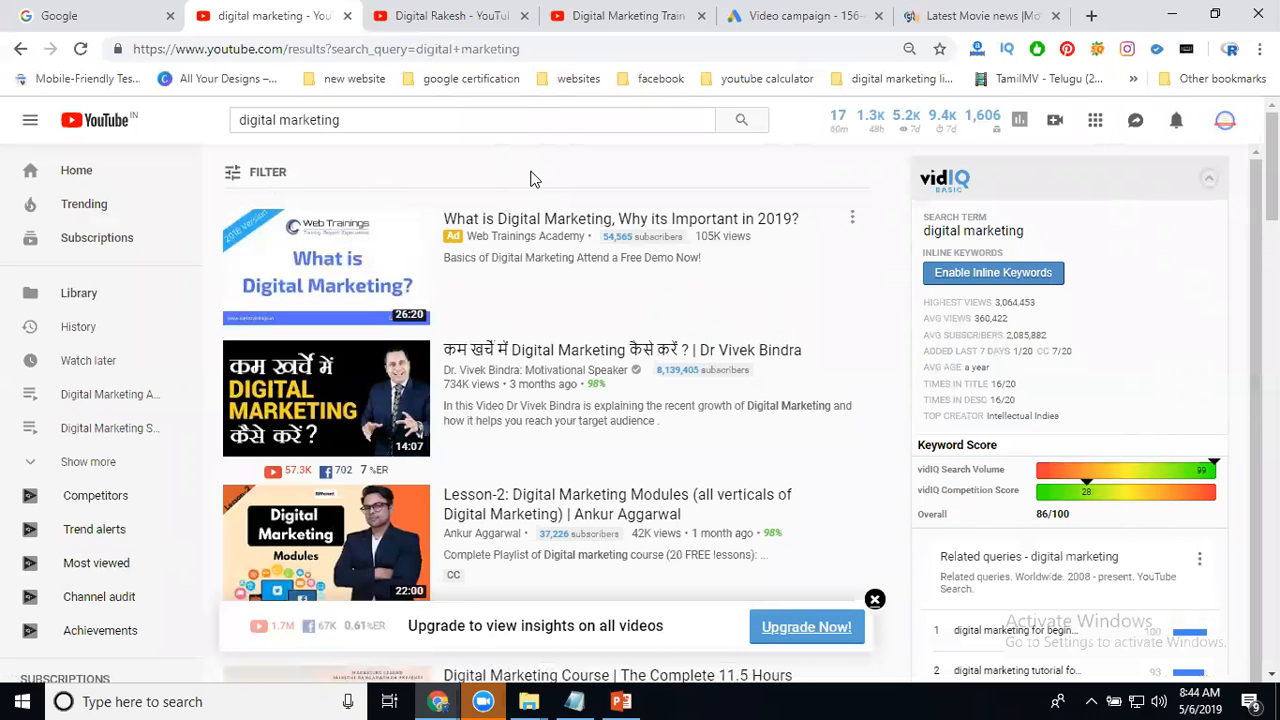
left_click(950, 15)
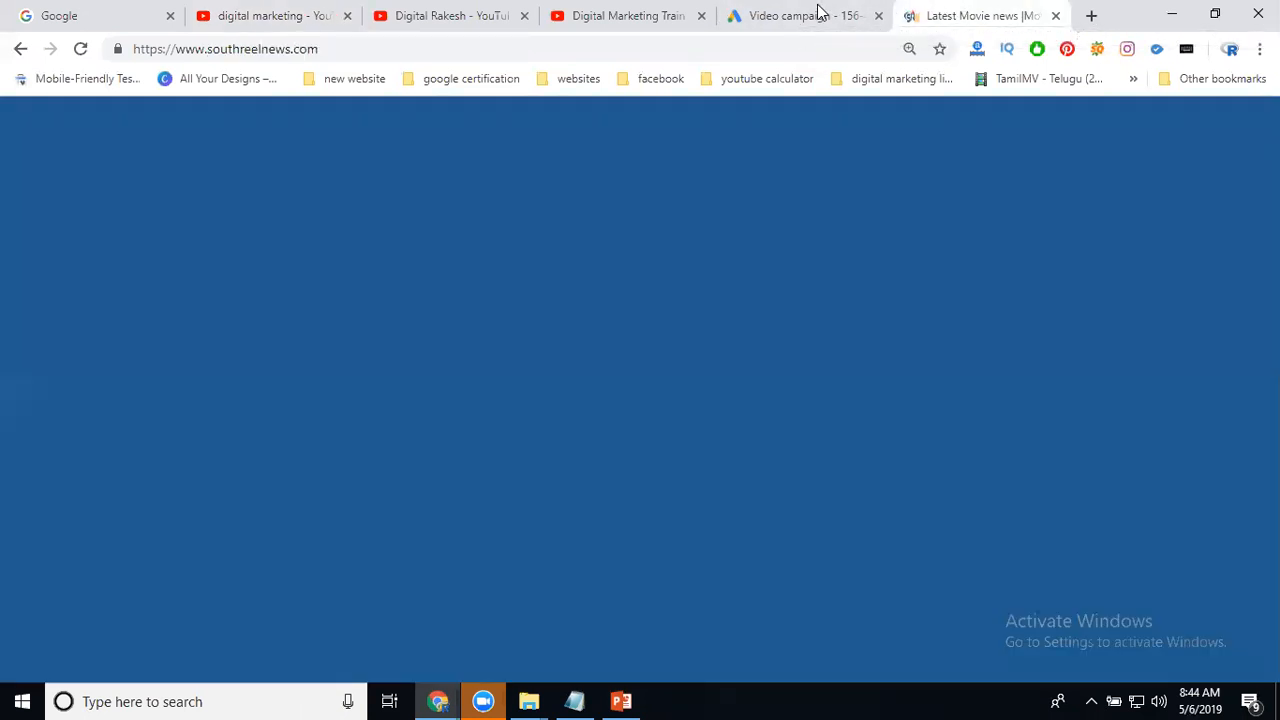
left_click(815, 14)
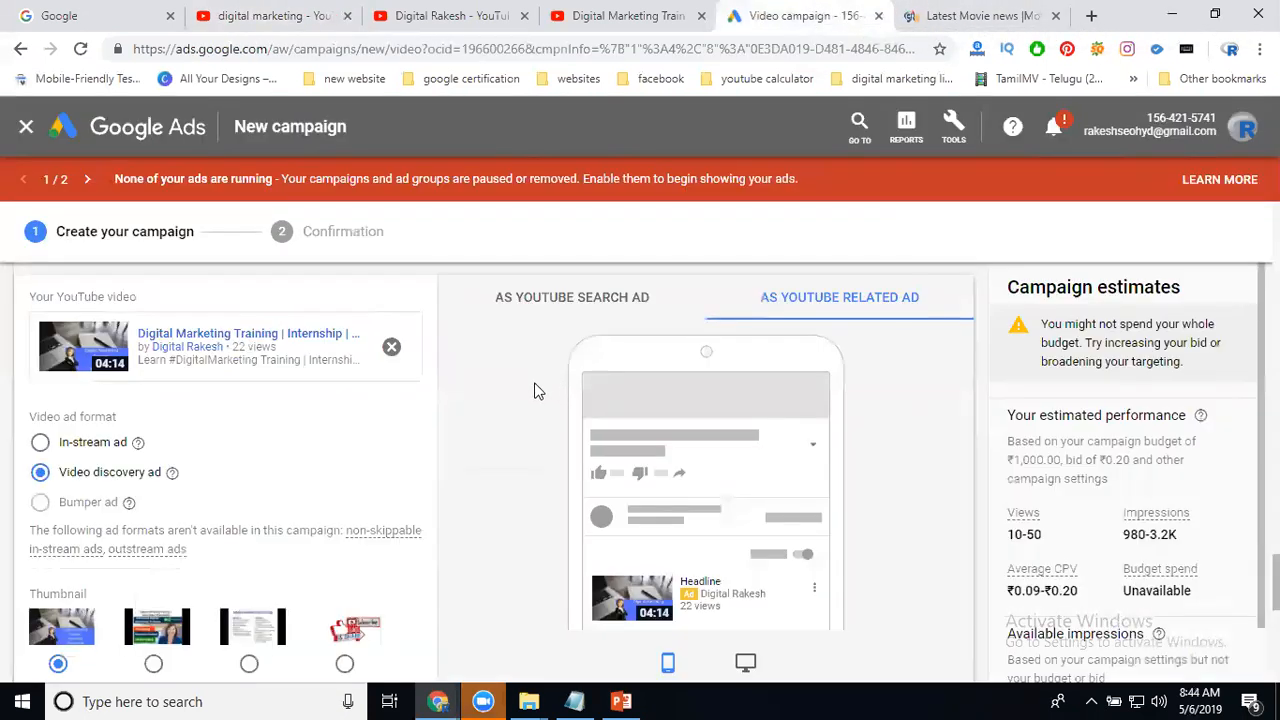
- Choose in-stream ad as the video ad format
scroll(510, 395, "down", 1)
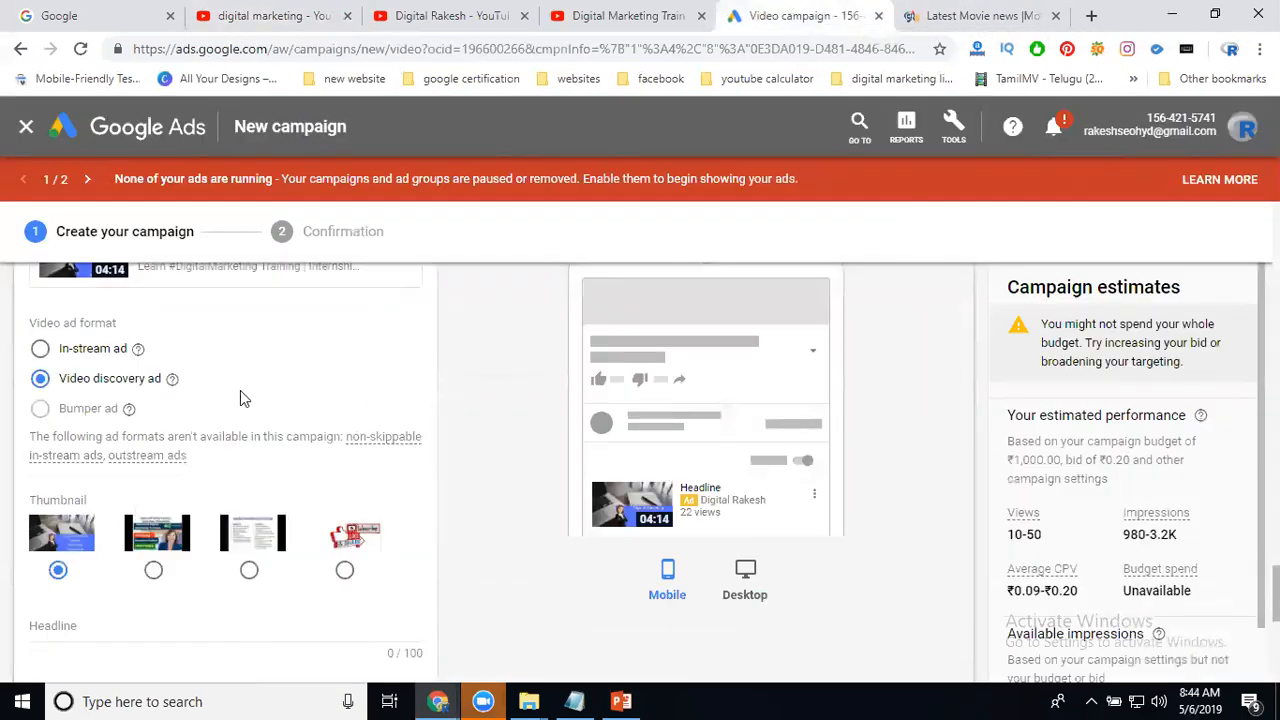
left_click(90, 352)
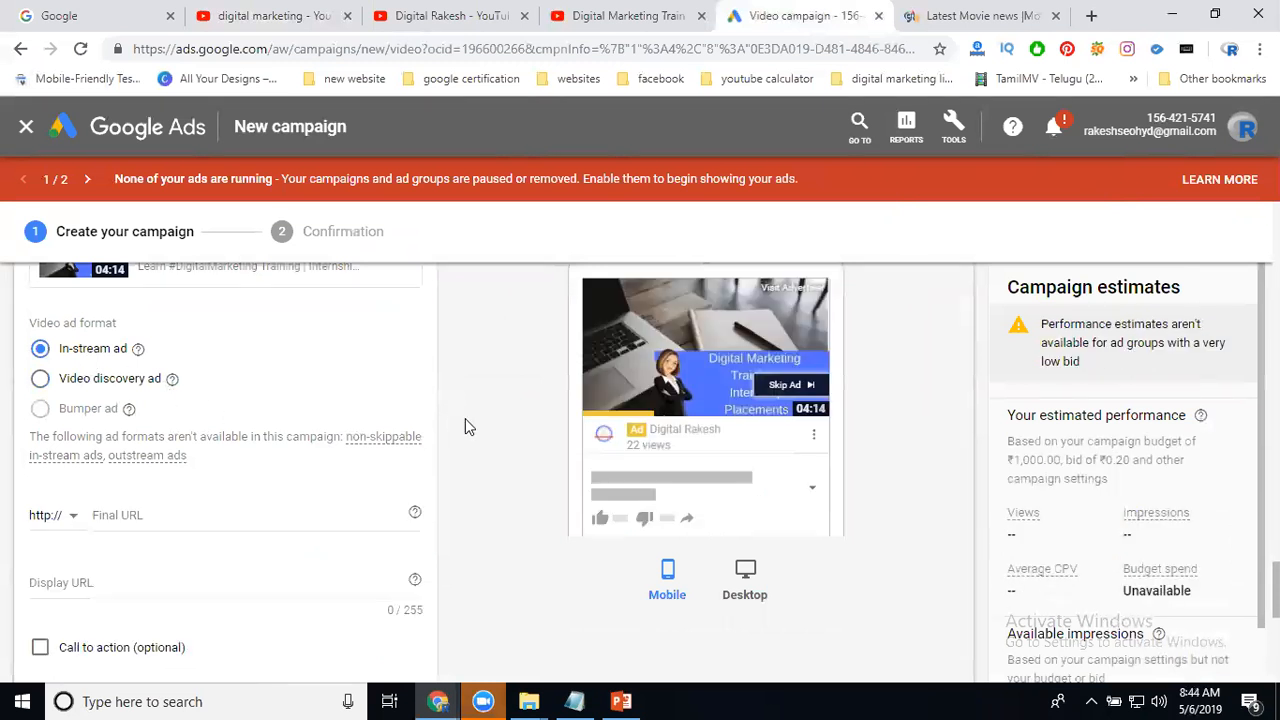
scroll(468, 422, "down", 2)
- Open rakeshtechsolutions.com in a new browser tab and copy the address of its training videos page for the final URL
left_click(125, 329)
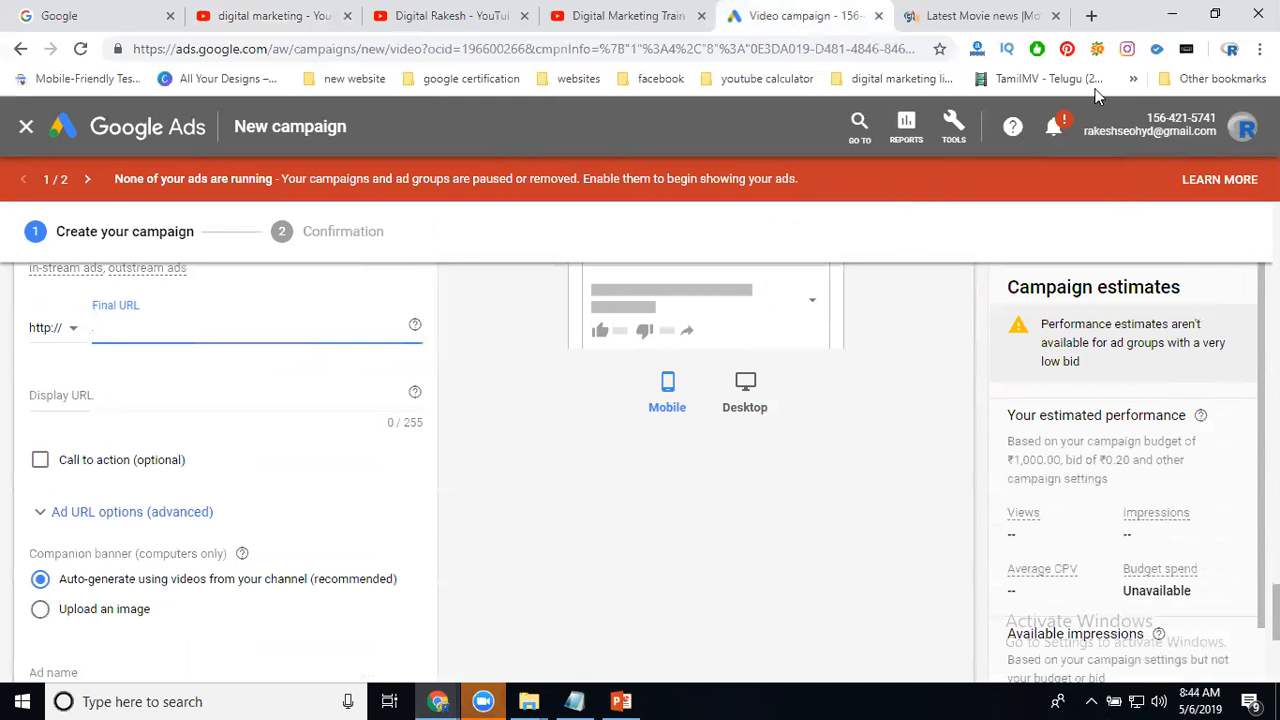
left_click(1092, 18)
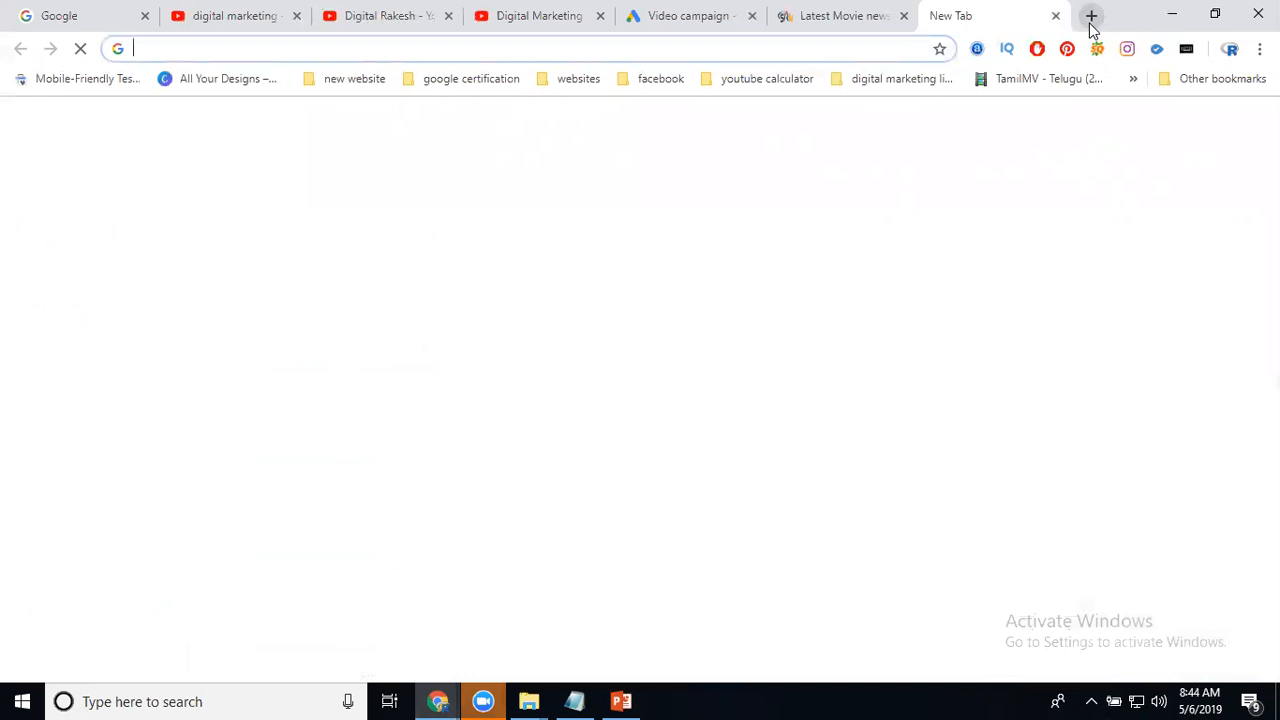
type("rakeshtechsolutions.com")
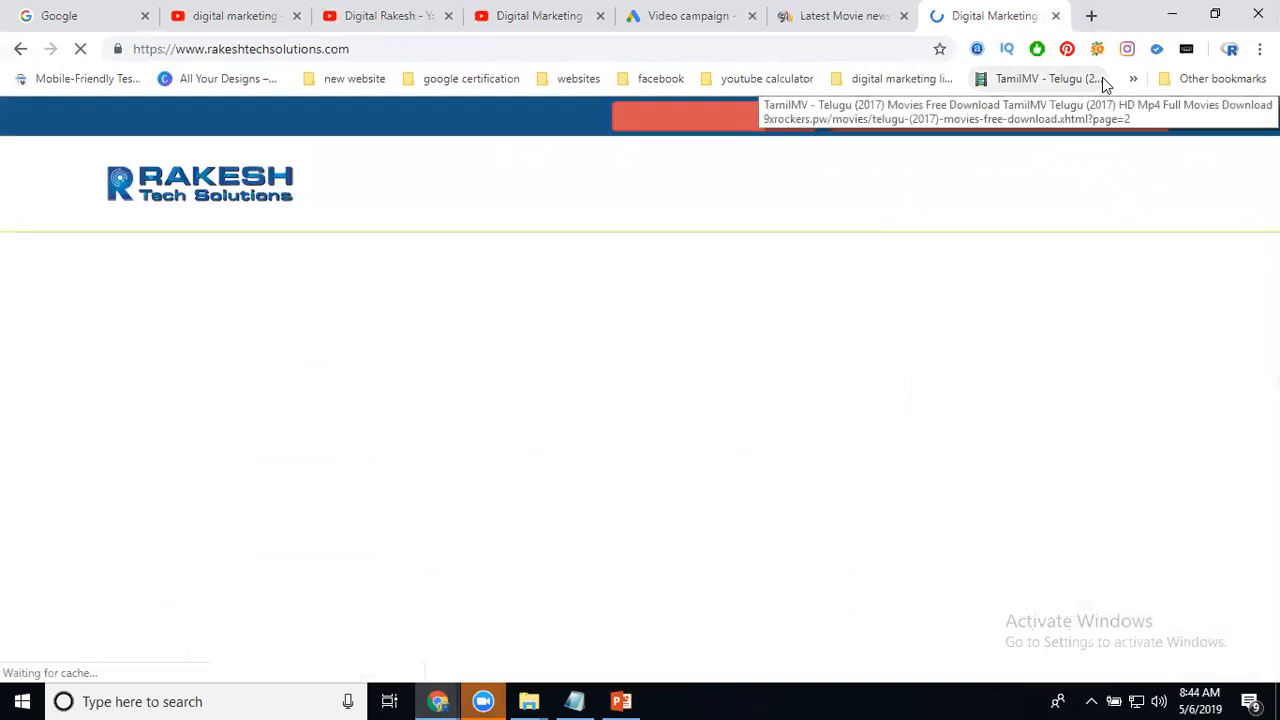
scroll(800, 242, "down", 15)
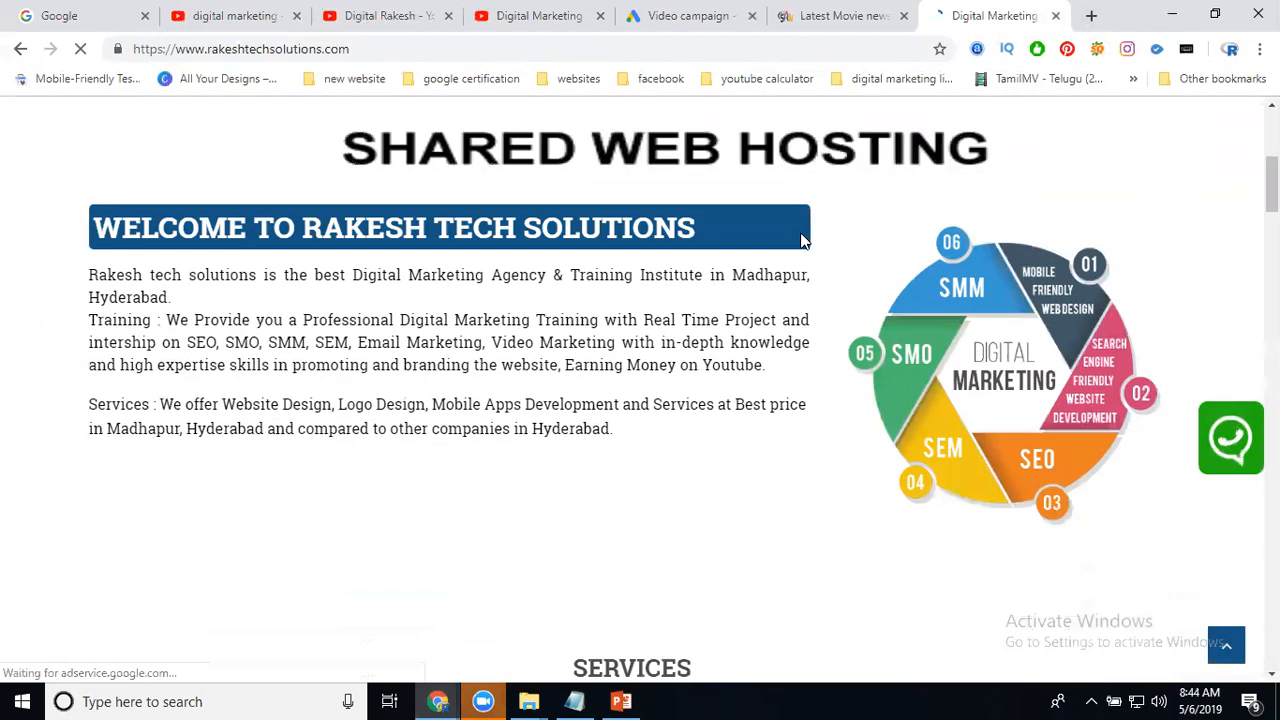
scroll(795, 250, "down", 8)
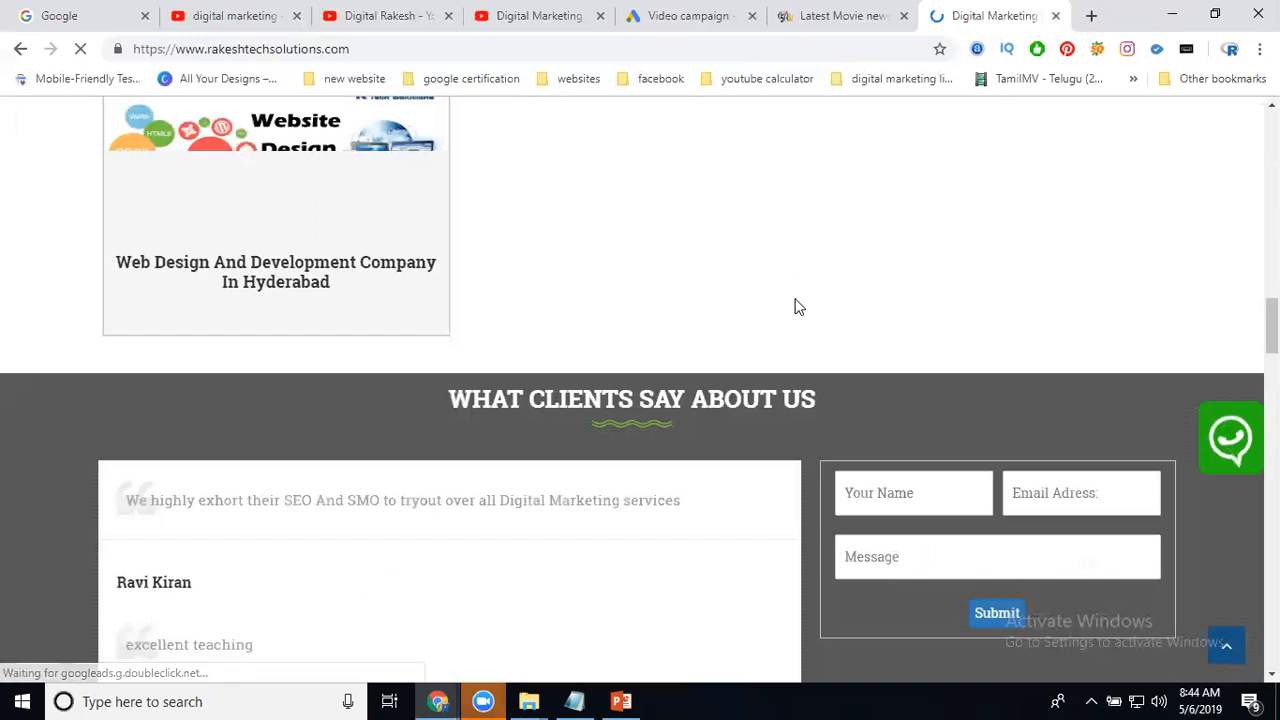
scroll(795, 302, "down", 10)
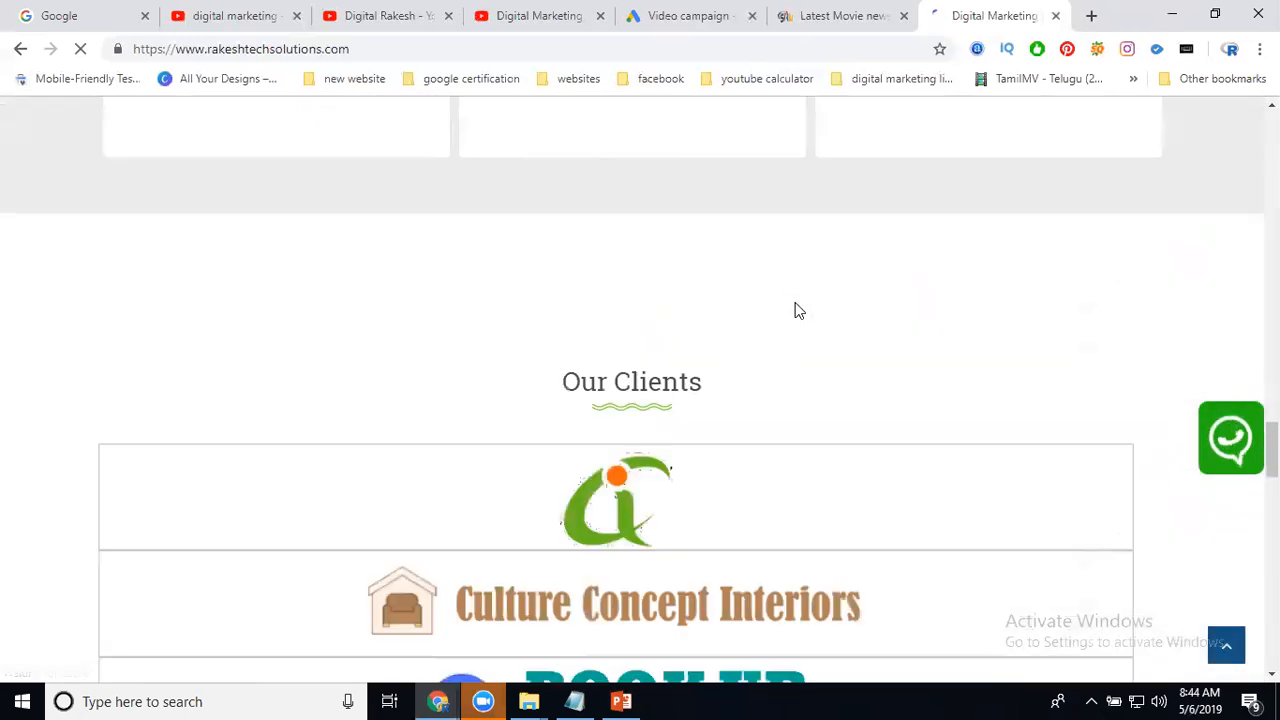
scroll(795, 302, "down", 2)
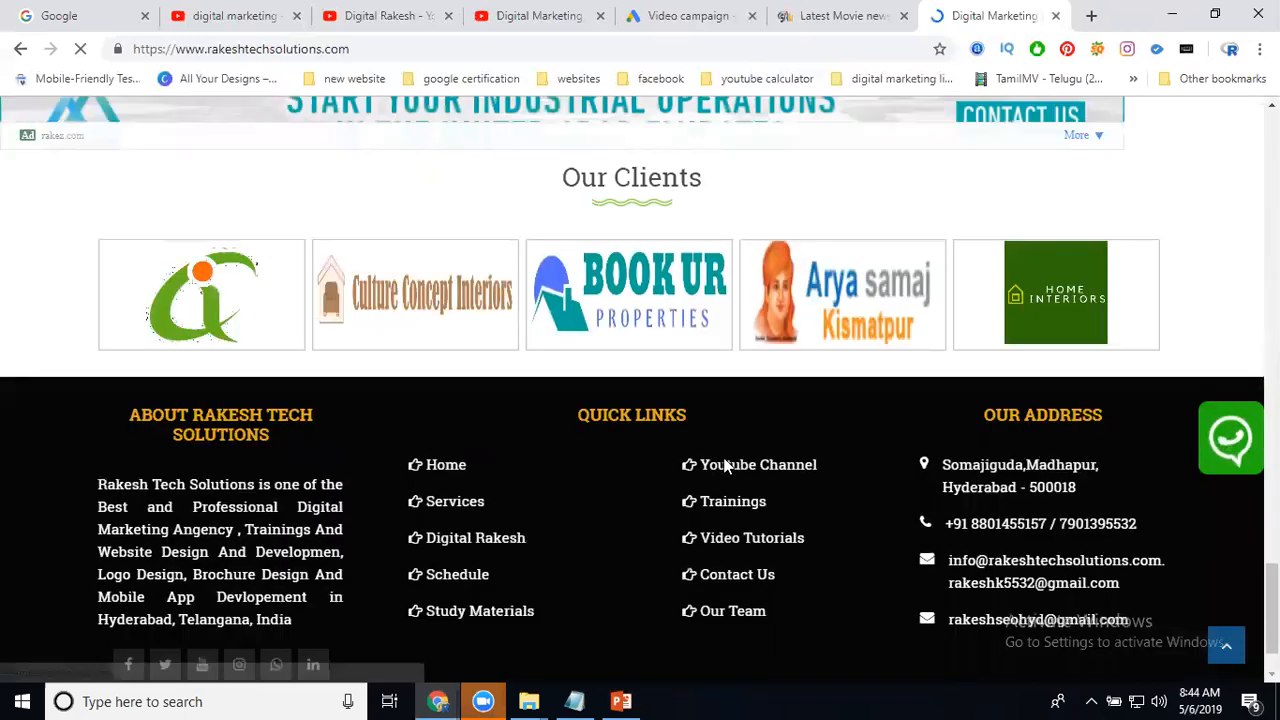
scroll(700, 470, "down", 2)
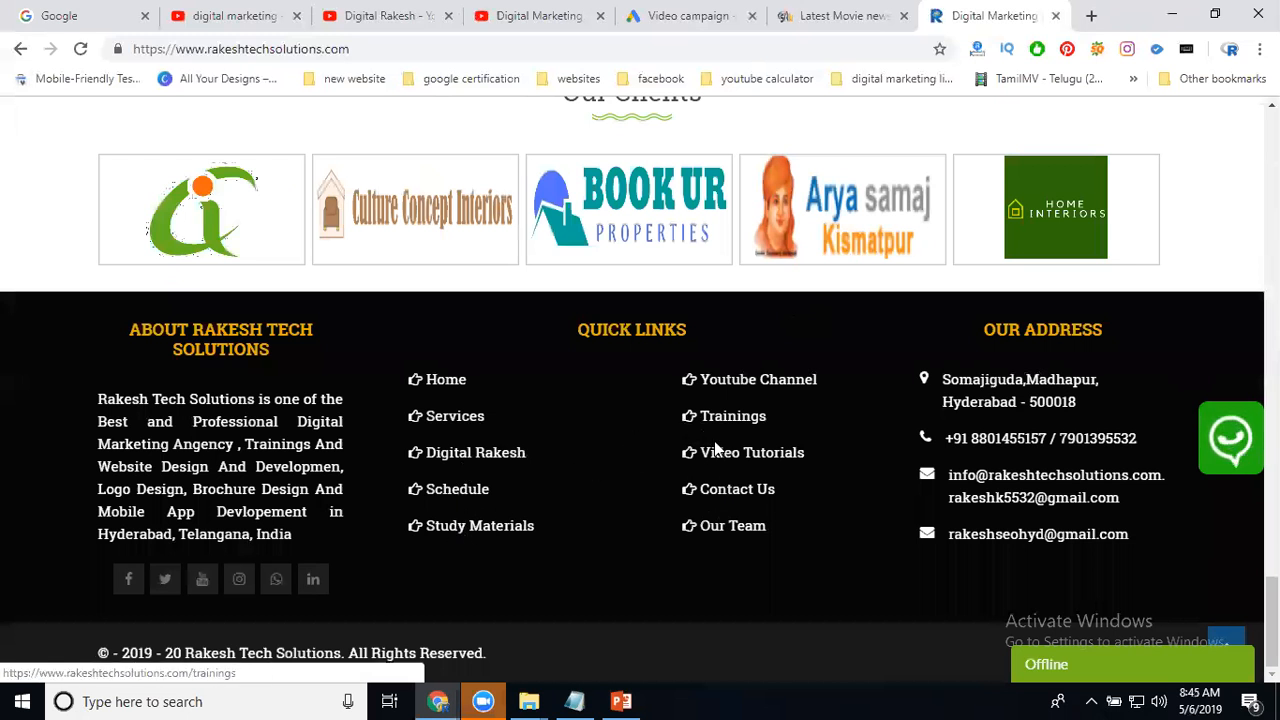
left_click(451, 49)
key("ctrl+c")
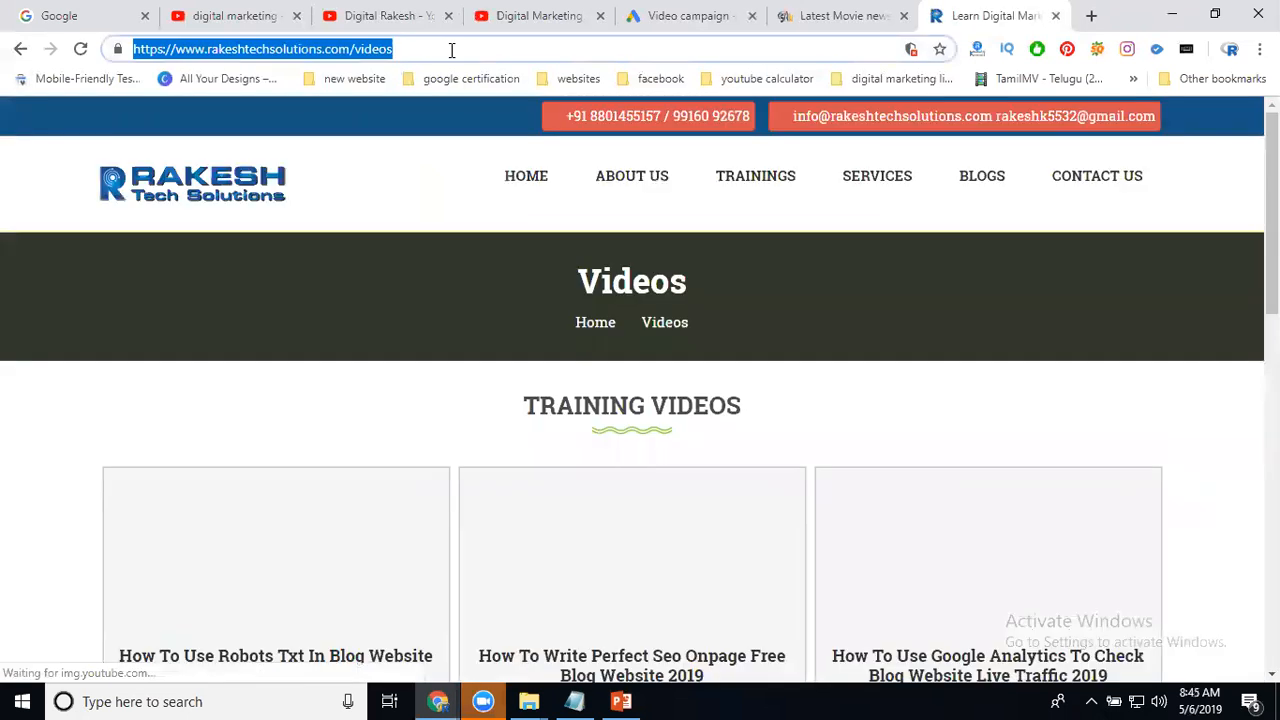
left_click(665, 16)
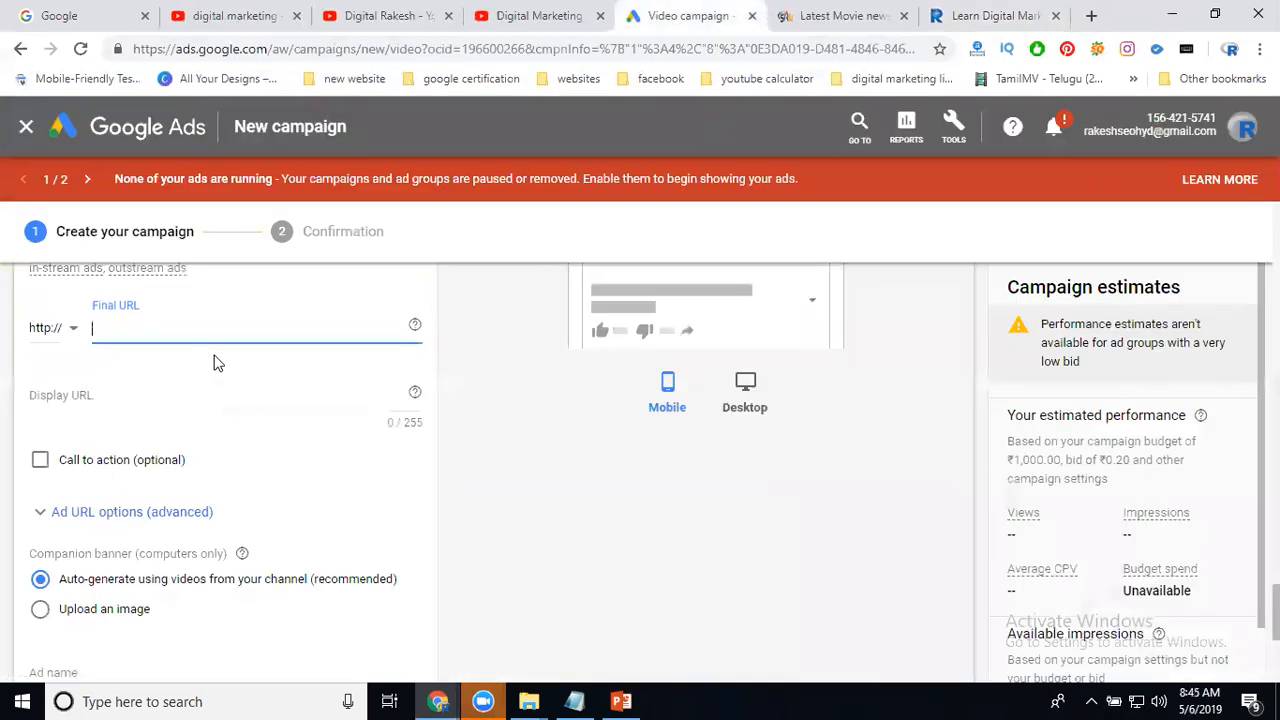
key("ctrl+v")
left_click_drag(132, 328, 70, 337)
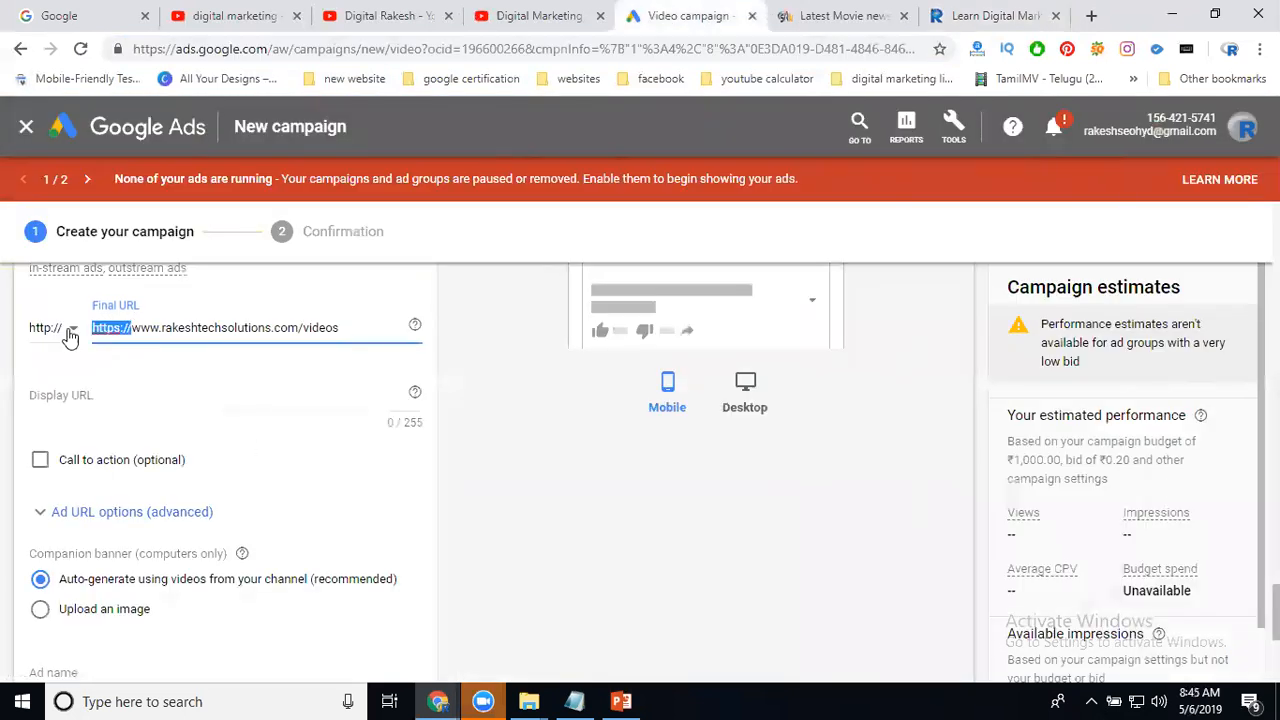
key("BackSpace")
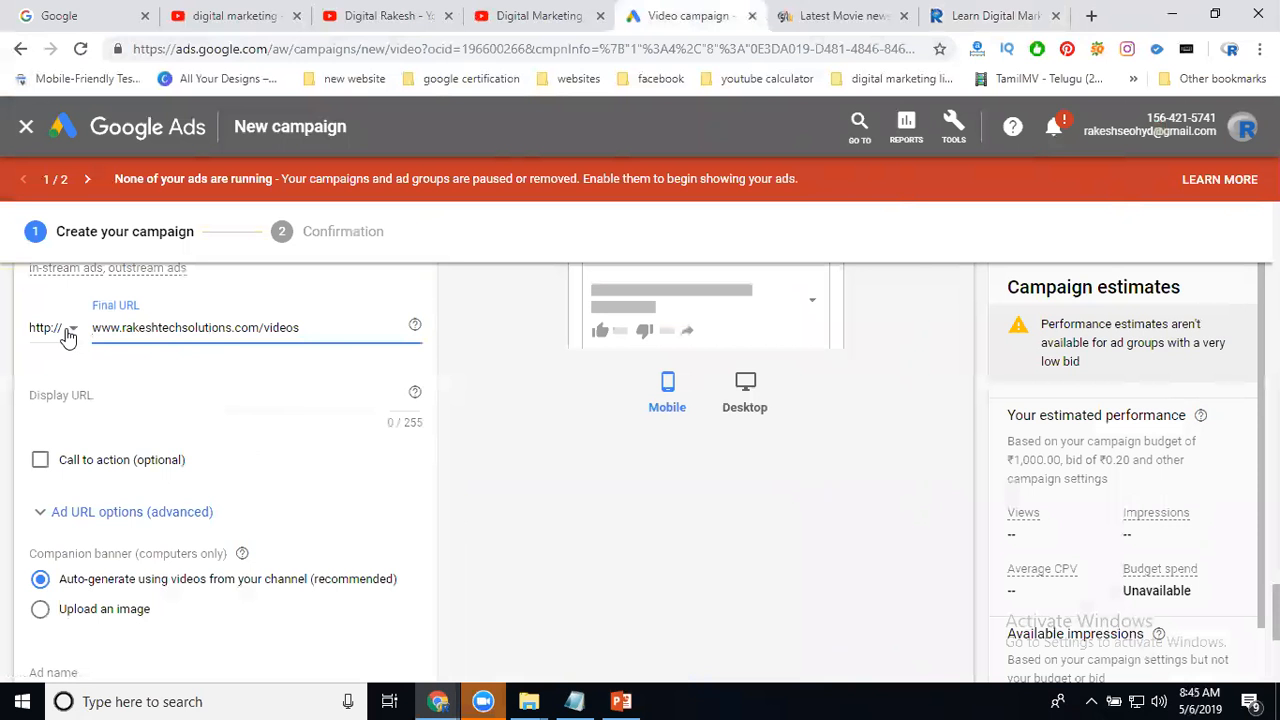
left_click(68, 336)
left_click(67, 381)
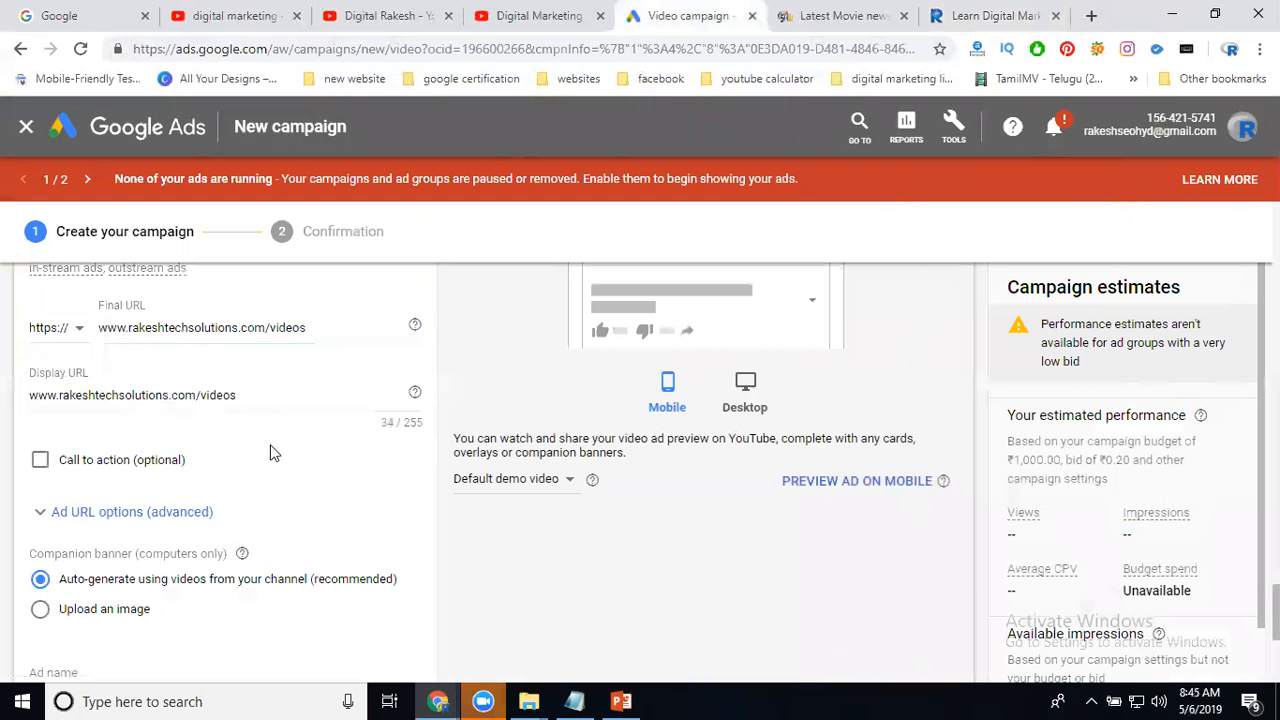
- Look at the optional call-to-action fields, leave the option off, and submit the campaign with an auto-generated companion banner
left_click(45, 465)
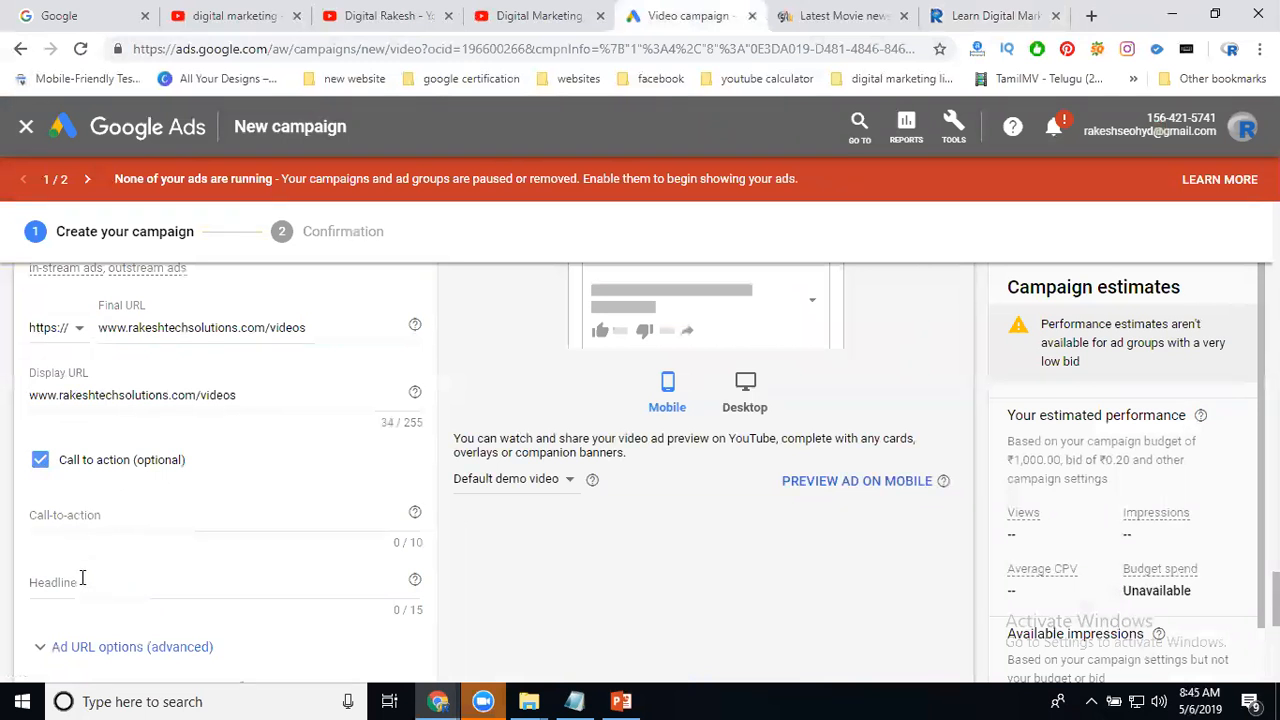
left_click(40, 460)
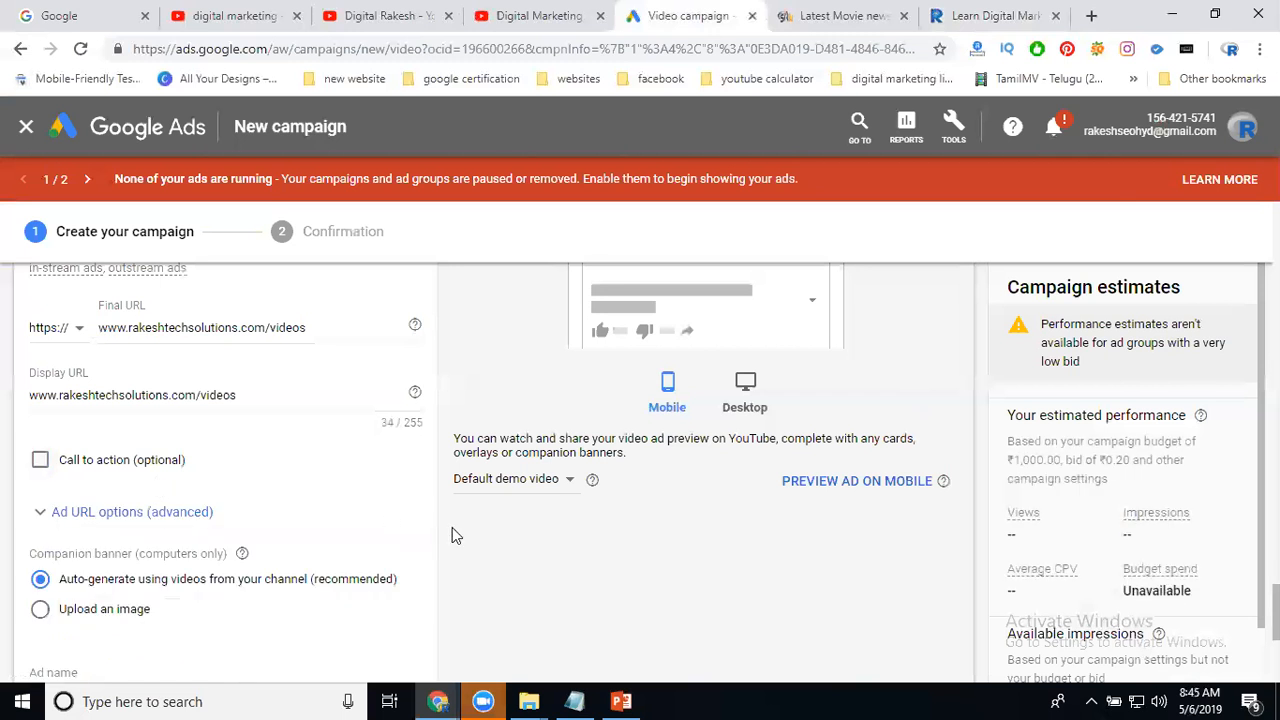
scroll(452, 527, "down", 2)
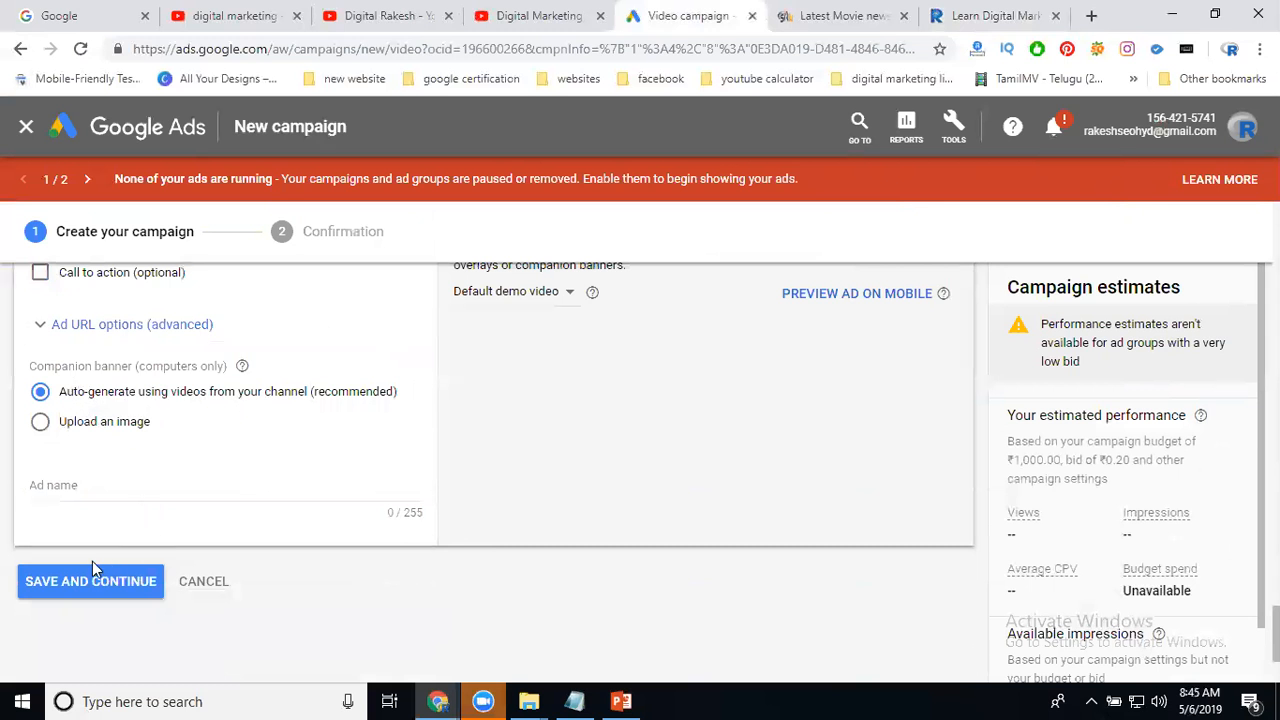
left_click(87, 592)
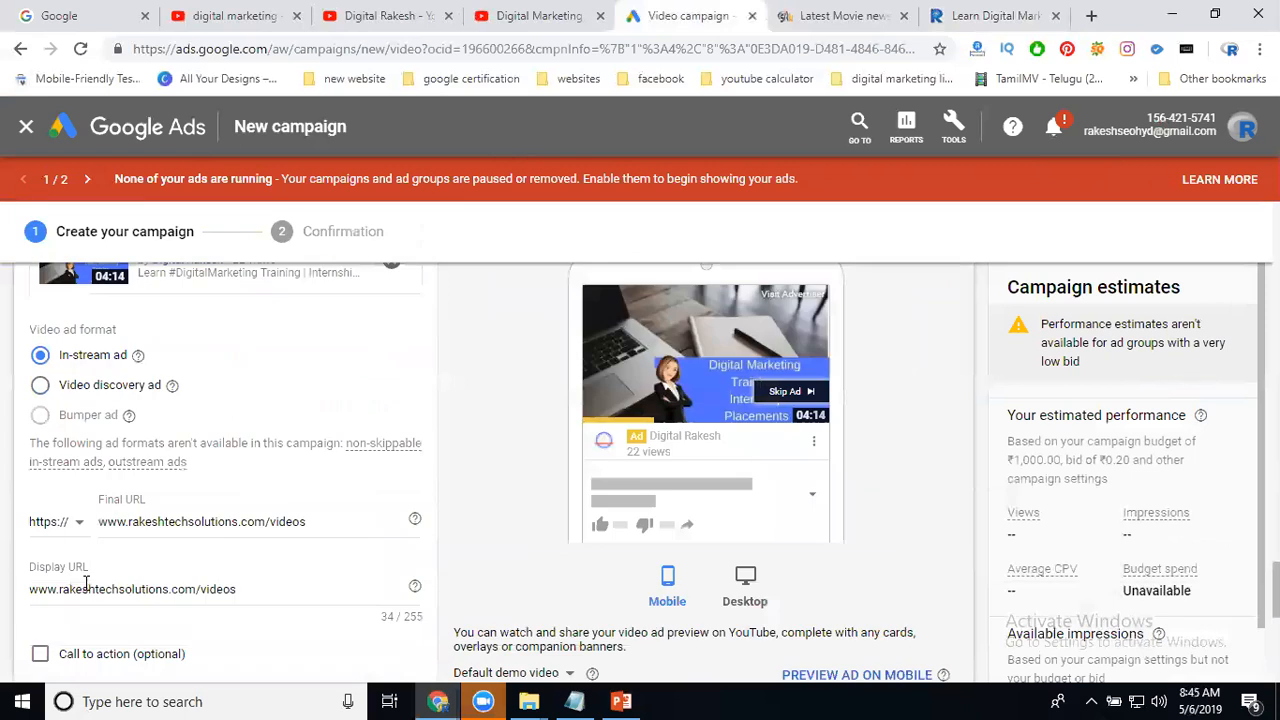
- In the demographic targeting, exclude the Unknown age group, include Unknown household income, and collapse the section
scroll(533, 543, "up", 2)
scroll(533, 543, "up", 10)
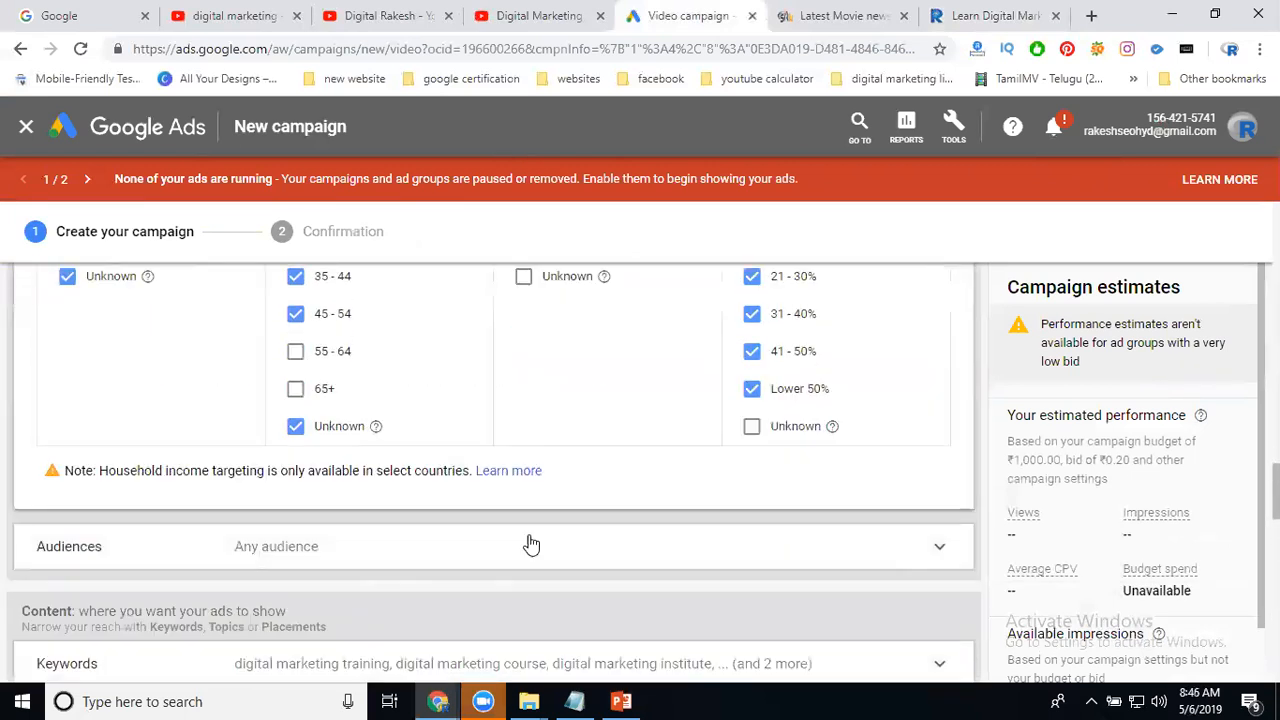
scroll(530, 543, "up", 1)
left_click(324, 522)
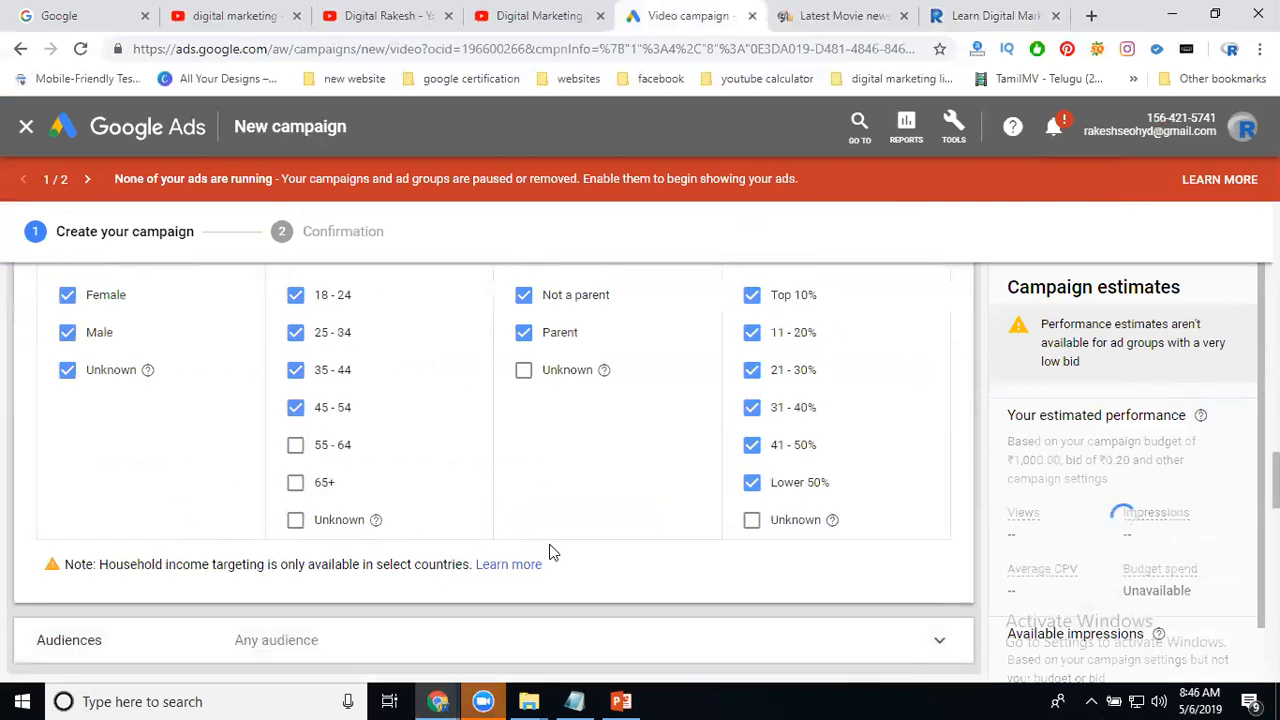
left_click(754, 523)
scroll(936, 413, "up", 1)
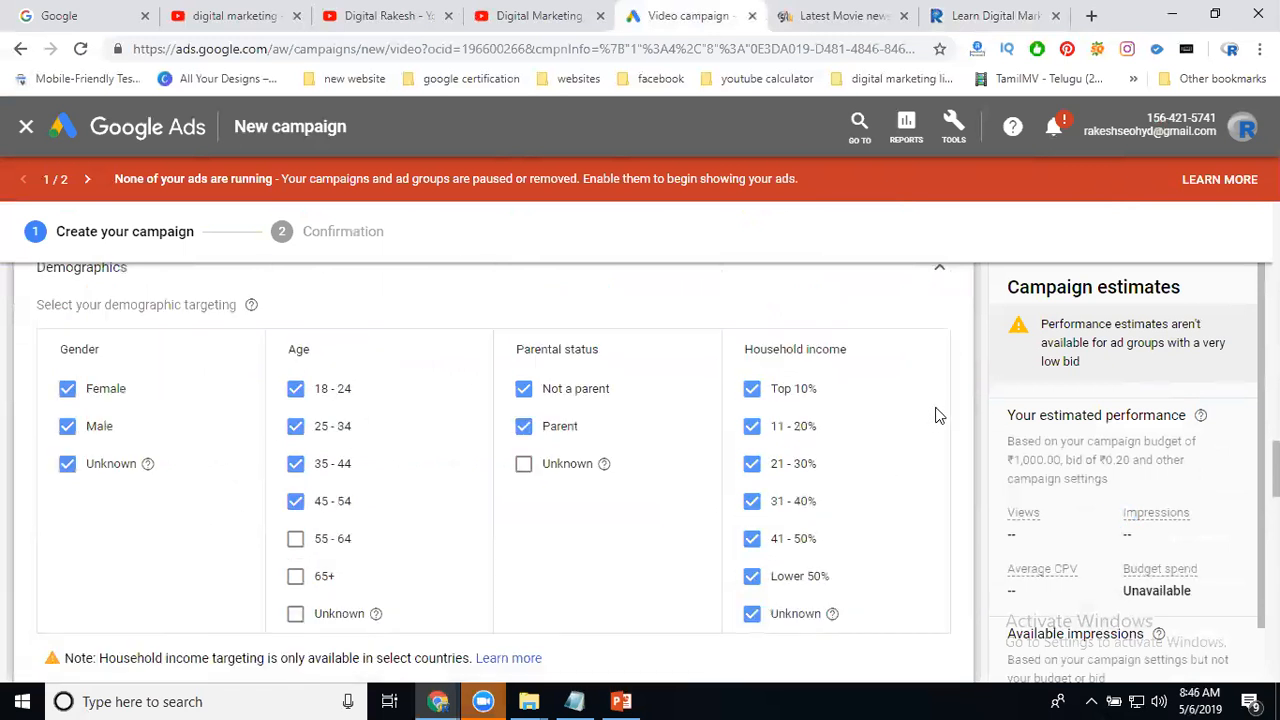
scroll(936, 413, "up", 1)
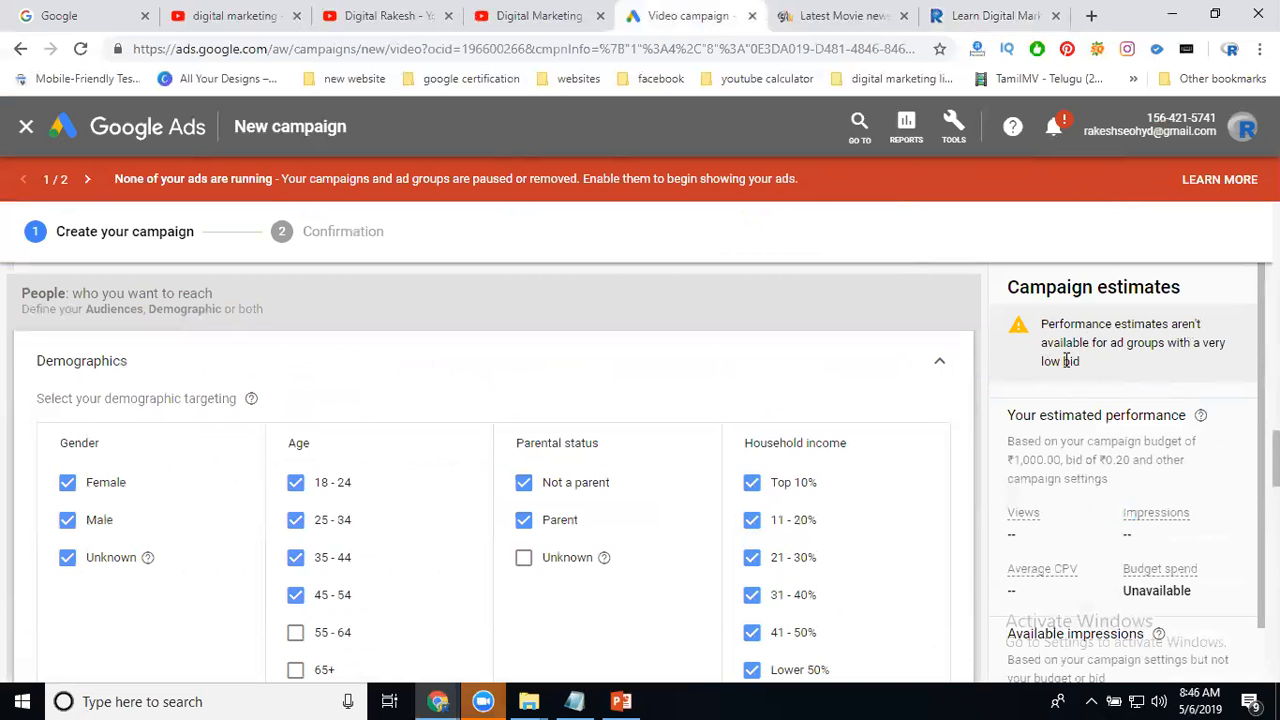
left_click(939, 360)
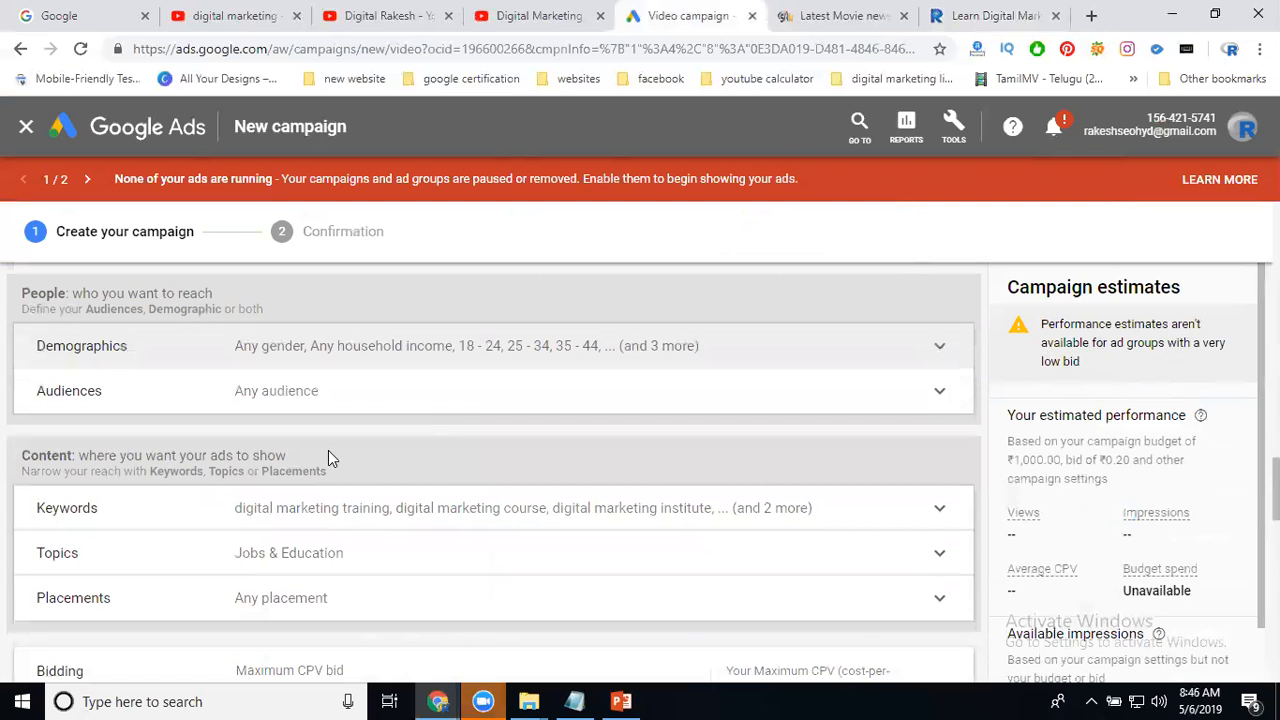
- Try maximum CPV bids of ₹0.35, ₹1.00, ₹0.50 and ₹0.60 to compare the campaign's performance estimates
scroll(328, 450, "down", 4)
double_click(398, 334)
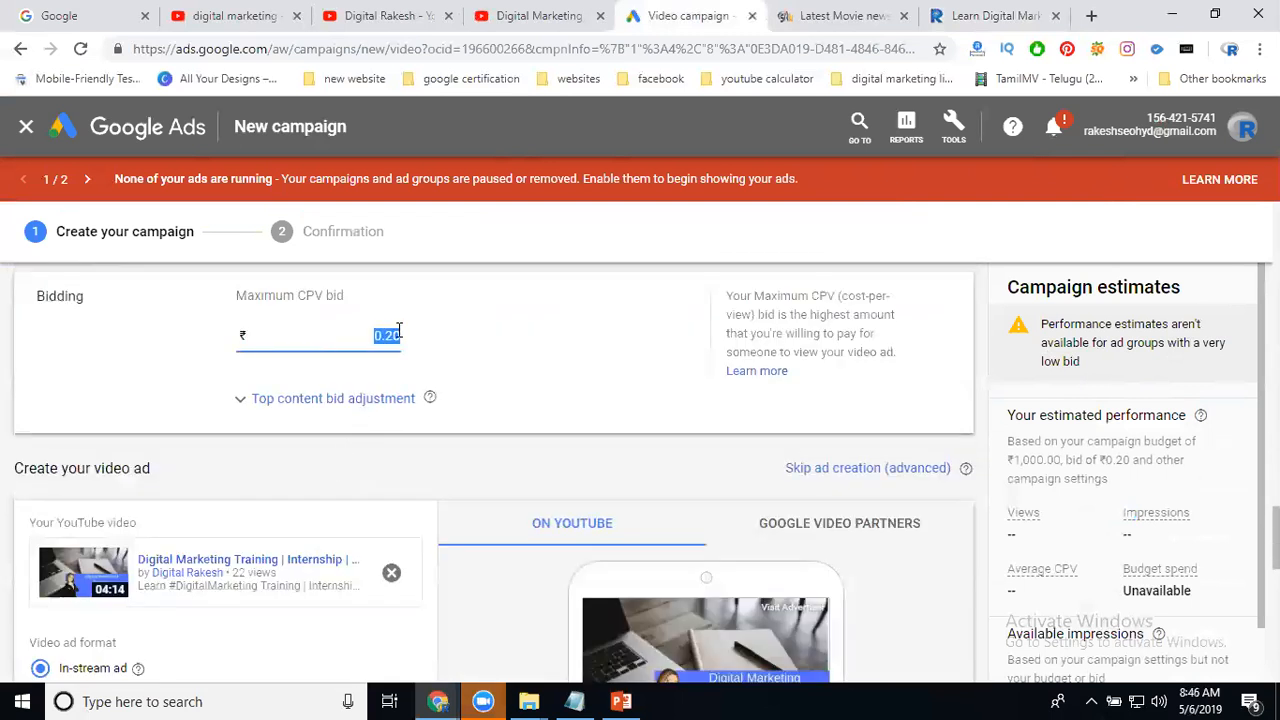
type("0.35")
double_click(385, 334)
type("1.00")
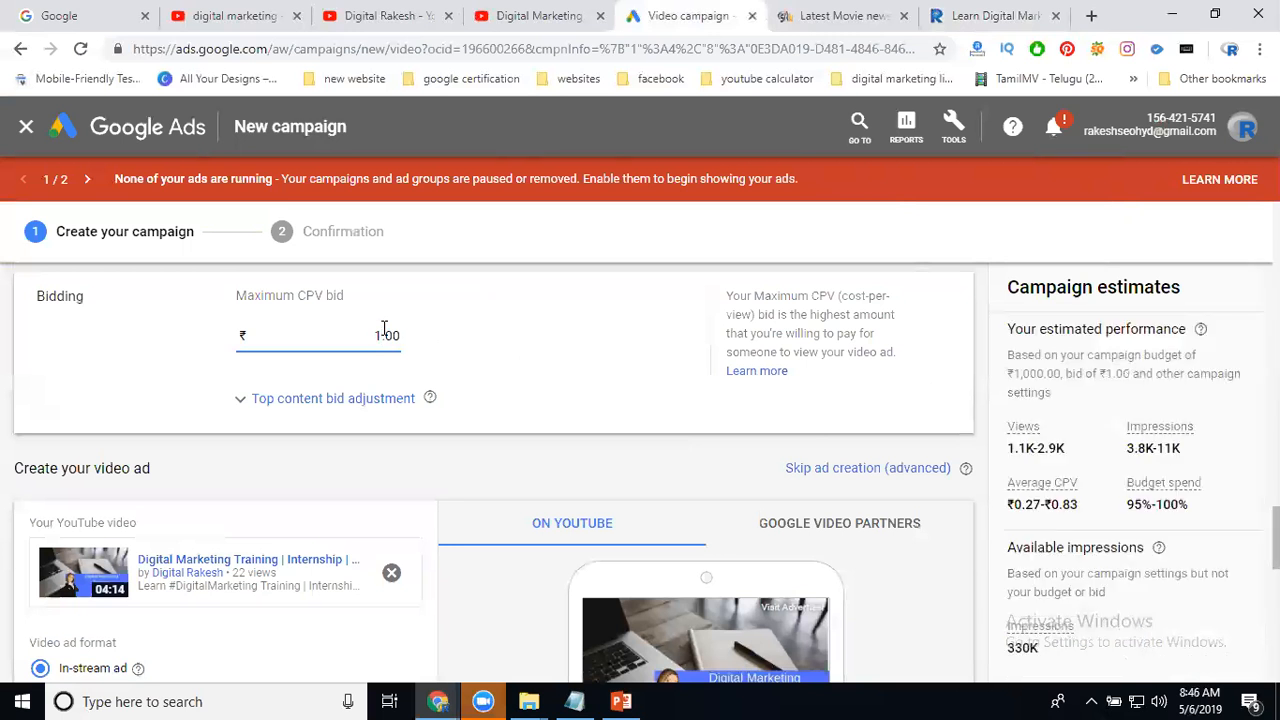
double_click(384, 330)
type("0.50")
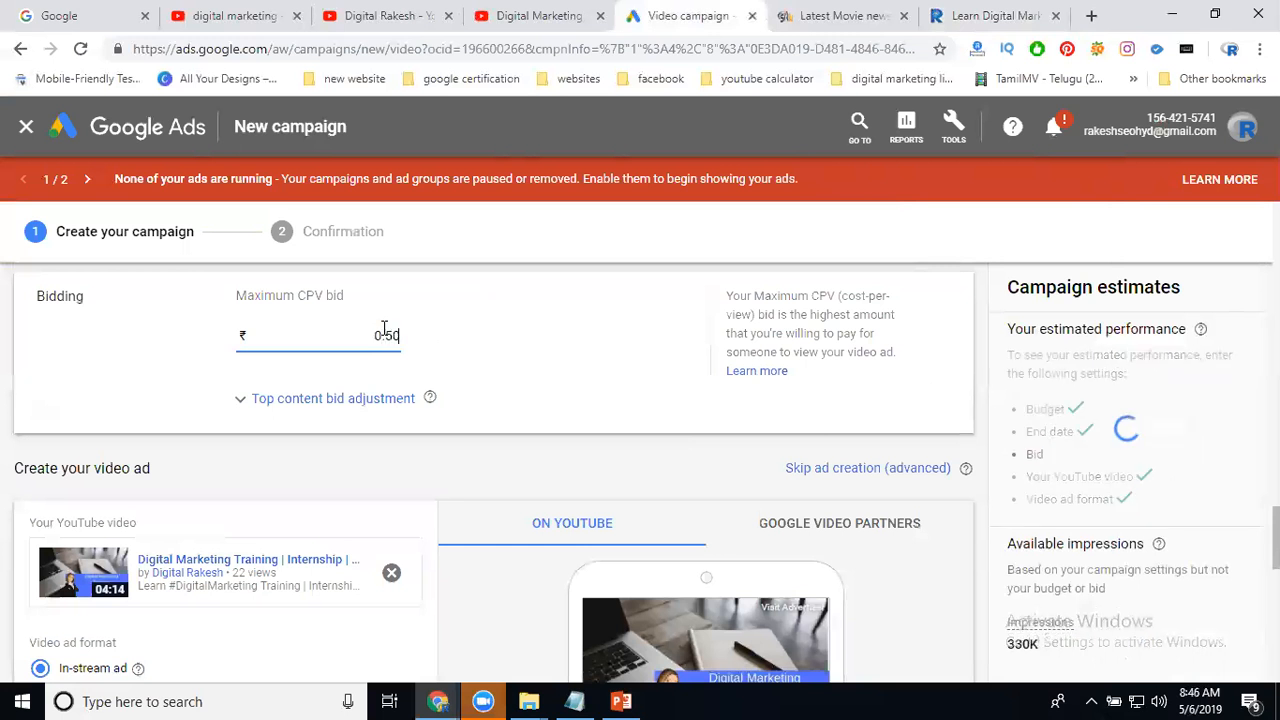
double_click(384, 330)
type("0.60")
- Set the maximum CPV bid to ₹0.80 and check the average CPV estimate
key("ctrl+z")
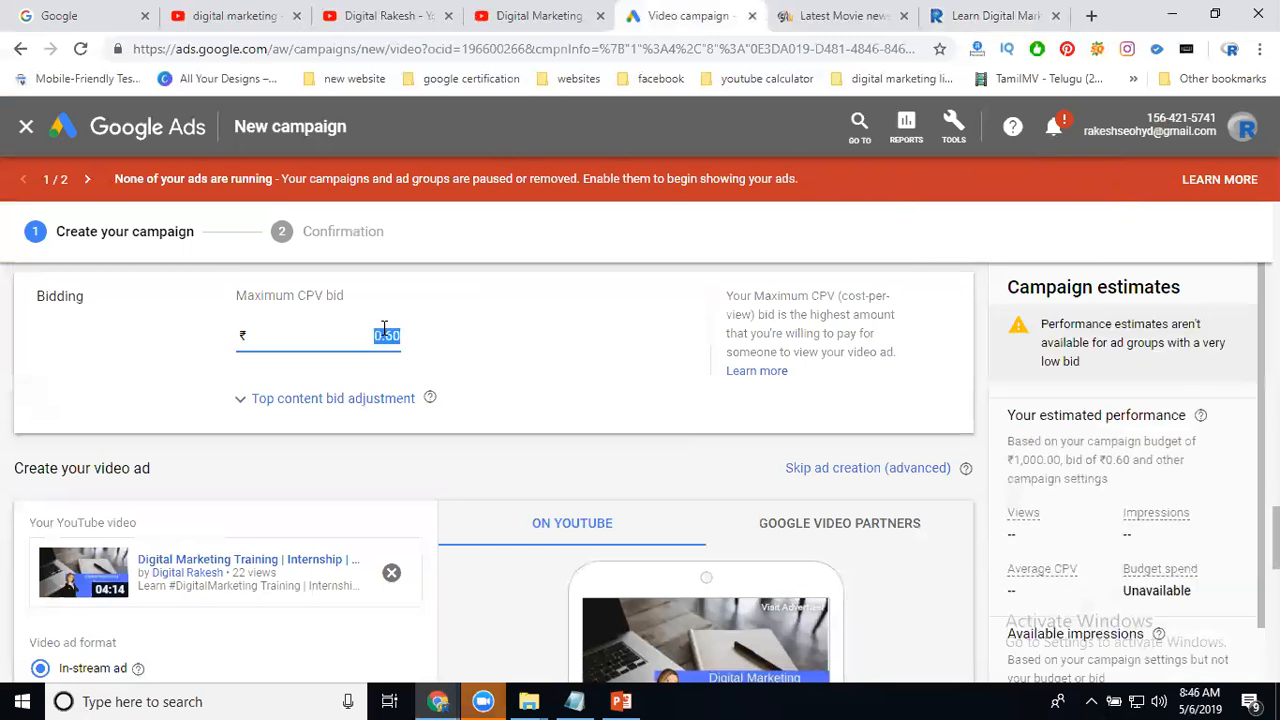
type("0.80")
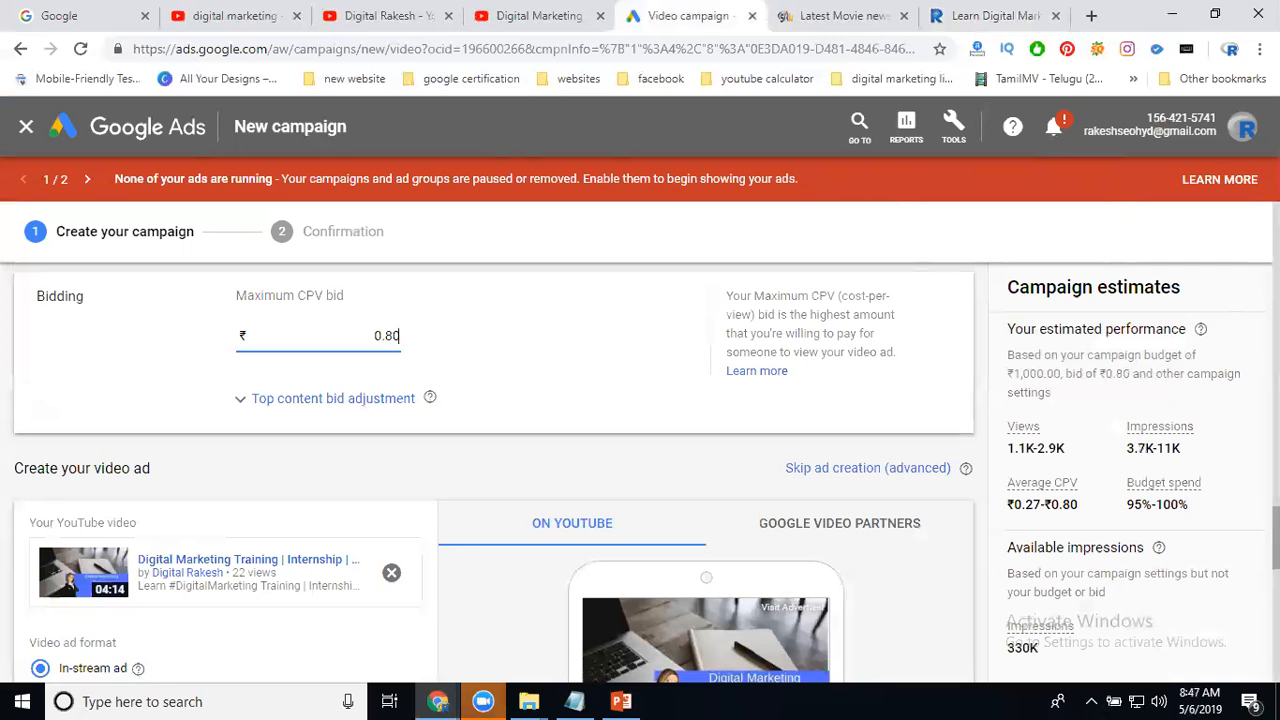
left_click(1046, 496)
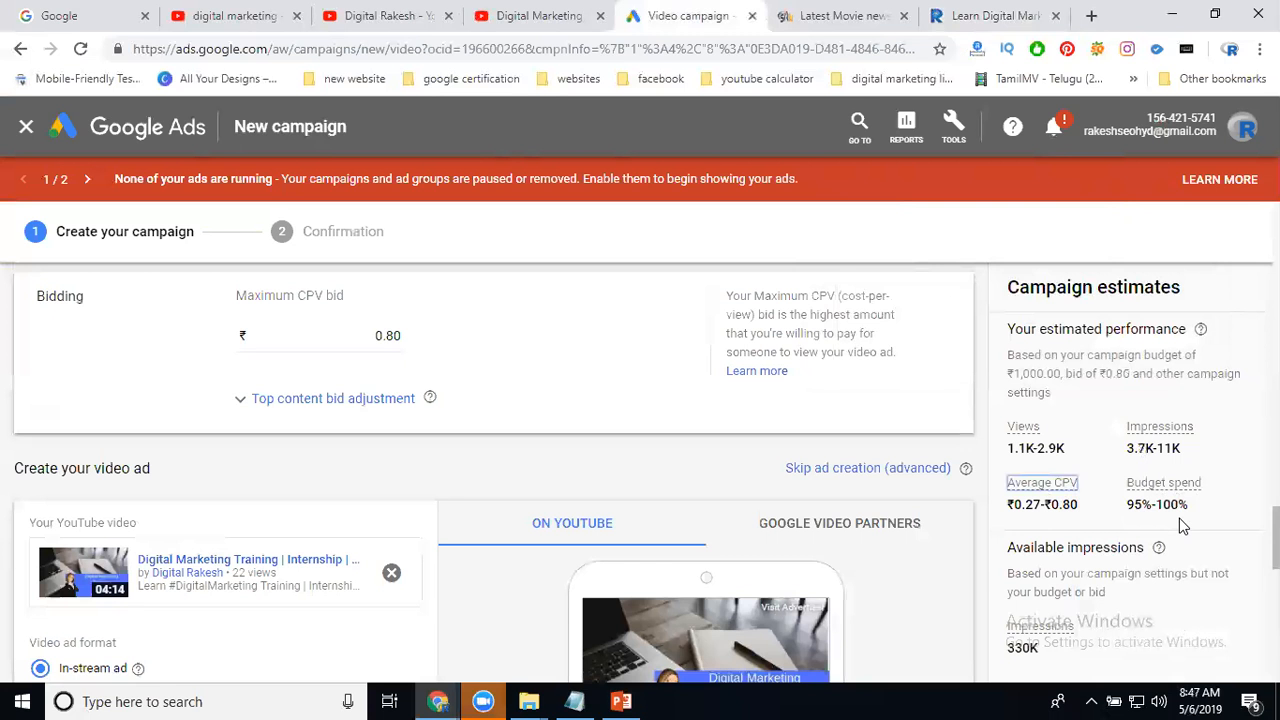
- Name the video ad "dm demo ads" and submit the campaign
scroll(592, 405, "down", 6)
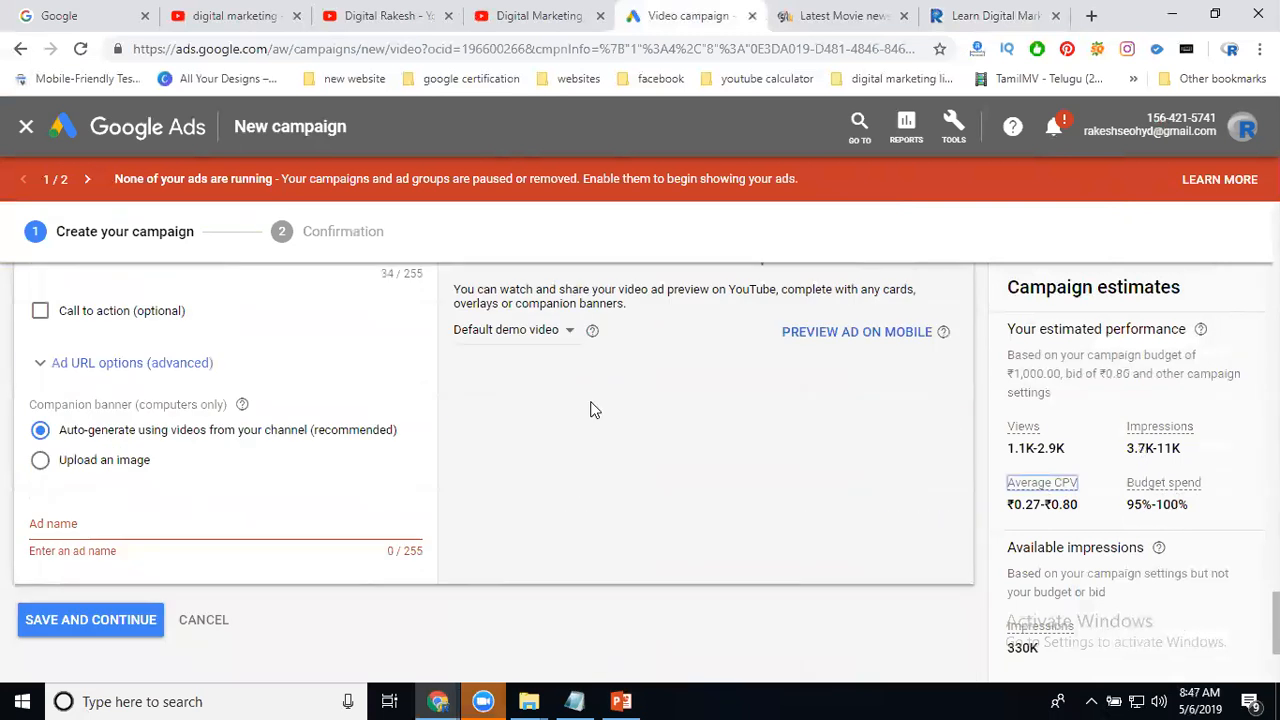
left_click(76, 522)
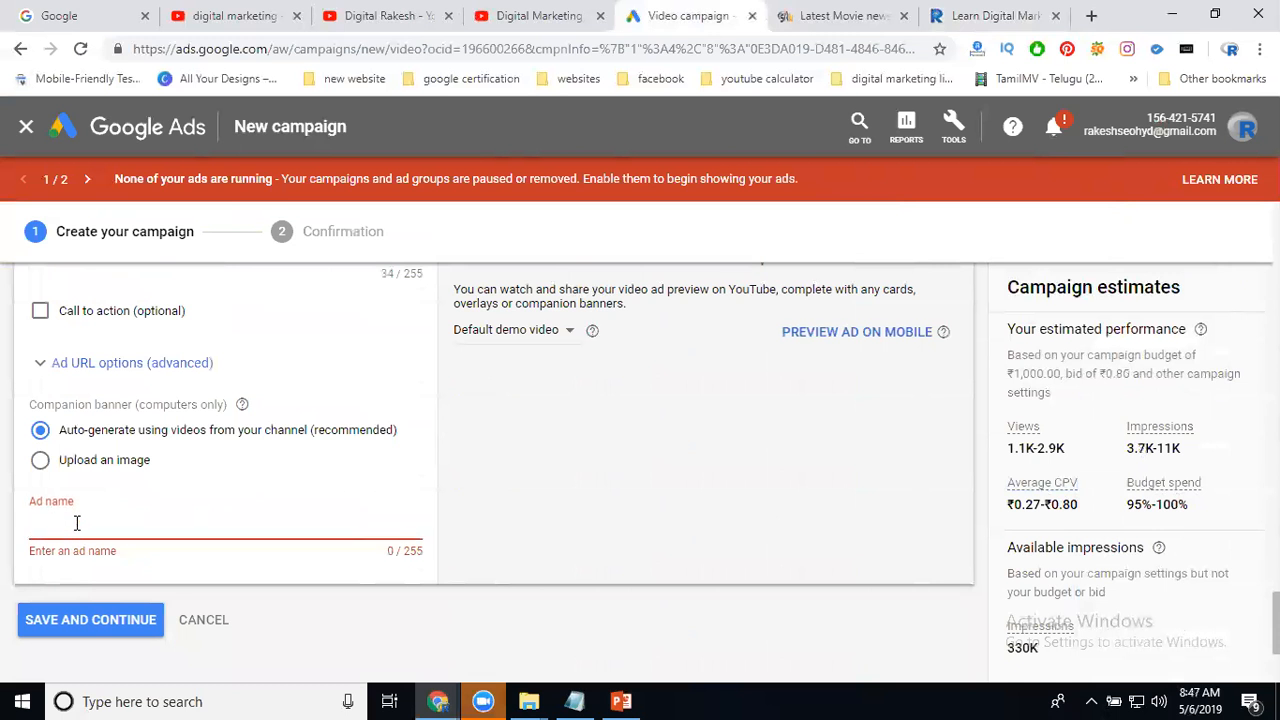
type("dm demo ads")
left_click(93, 621)
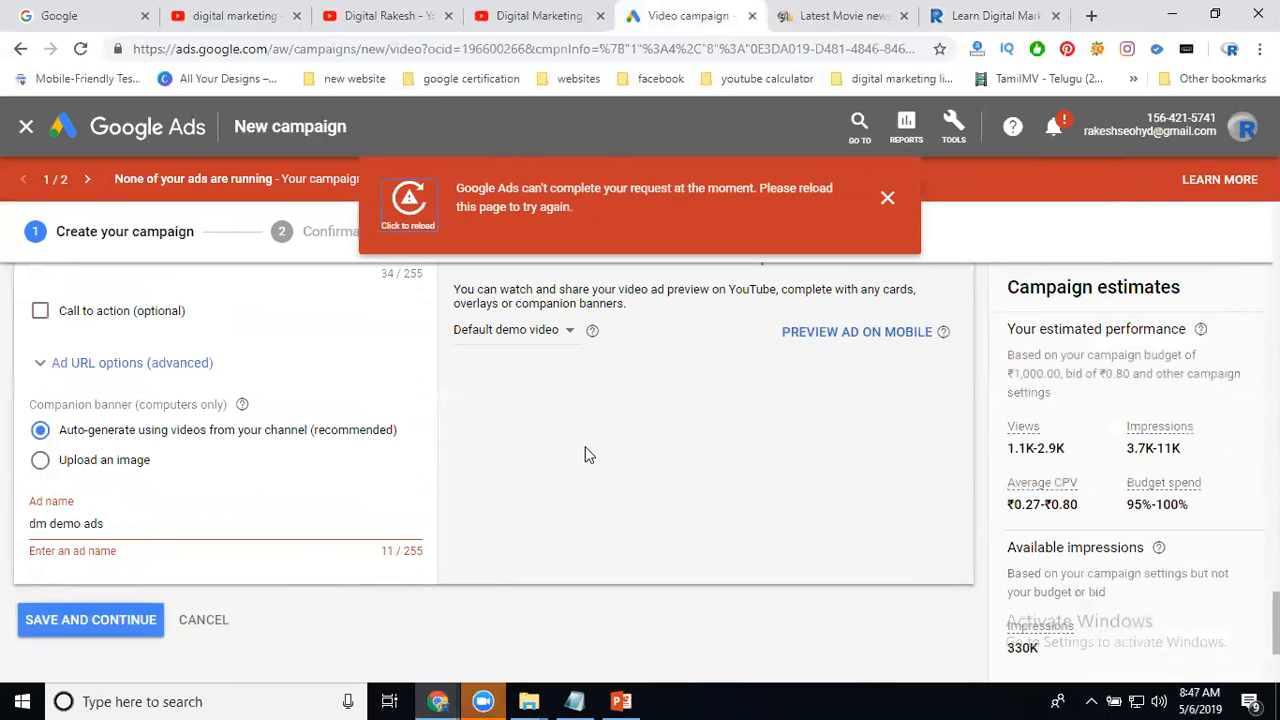
- Reload the Google Ads page, repeating the reload if the site cannot be reached
left_click(414, 212)
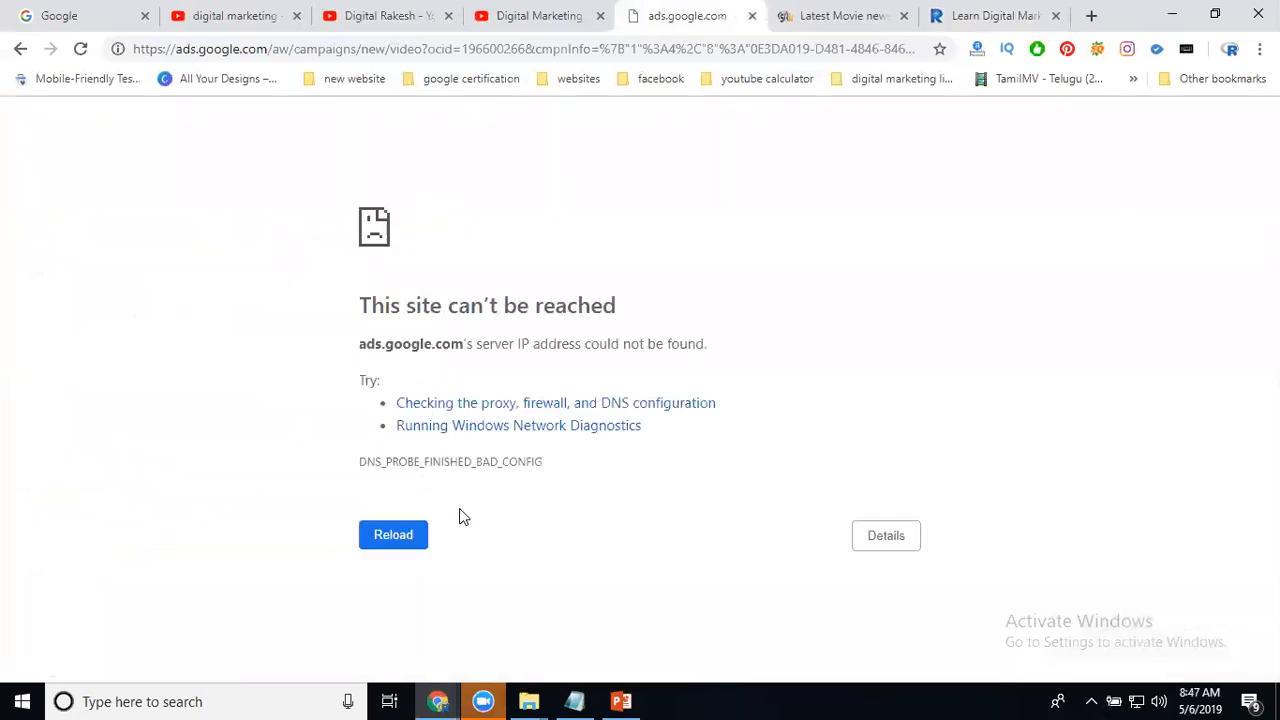
left_click(405, 536)
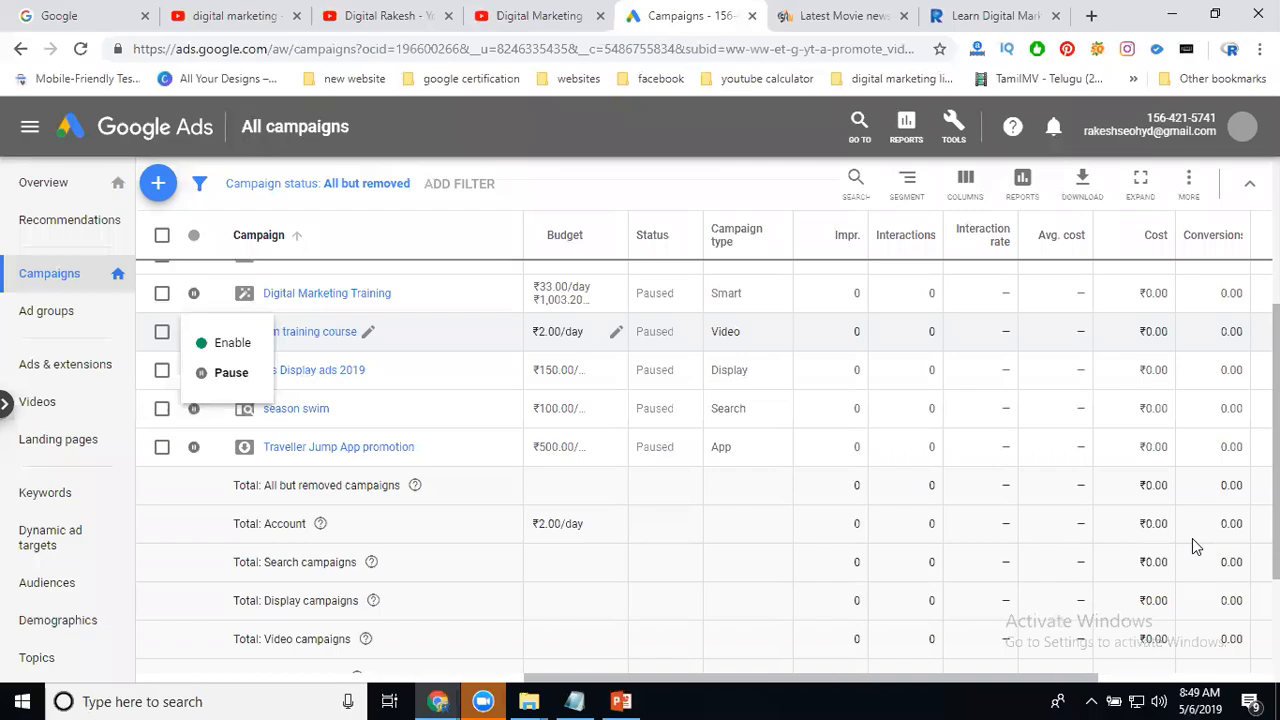
- Enable the paused "dm training course" video campaign in the campaigns list
left_click(232, 343)
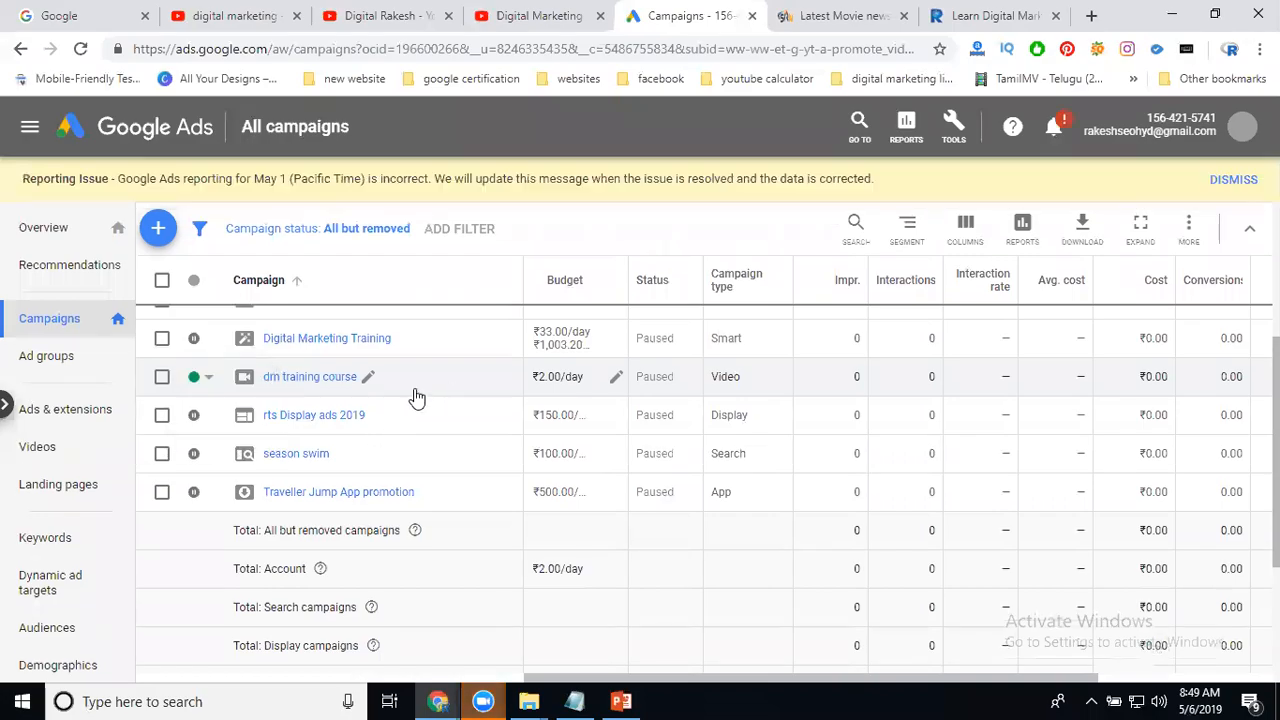